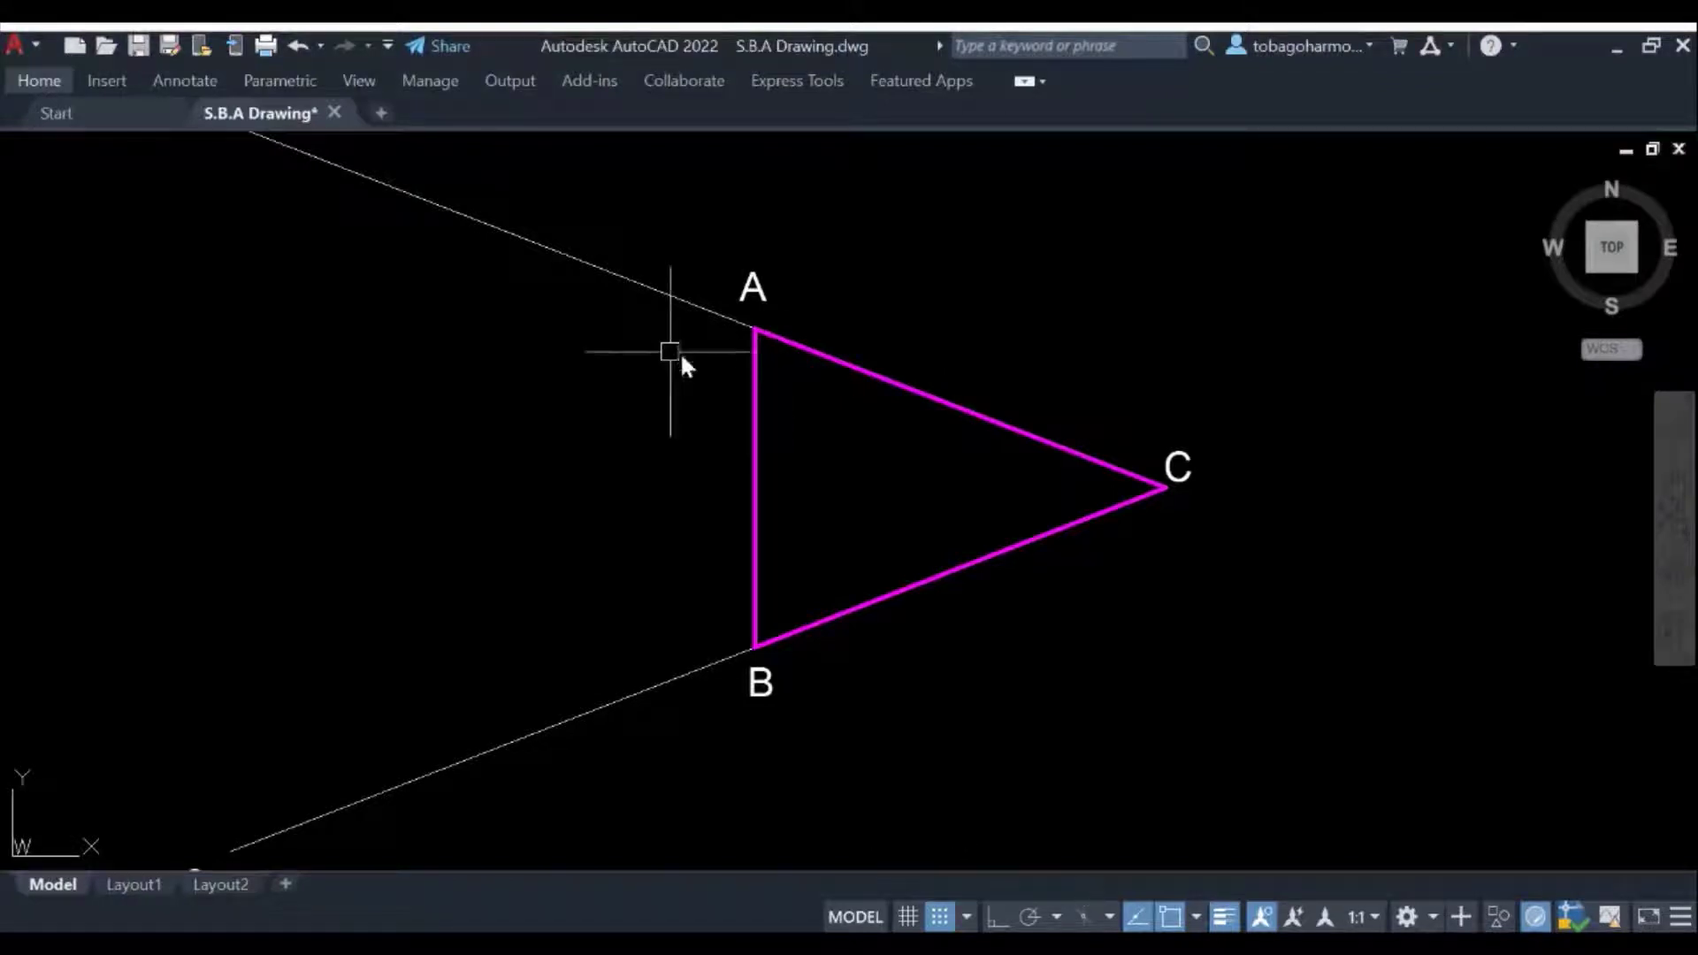
Draw a radius-30 centre-start arc at vertex B across its exterior angle.
{"action": "scroll", "coordinate": [608, 364], "scroll_direction": "down", "scroll_amount": 2}
{"action": "middle_click_drag", "start_coordinate": [614, 353], "coordinate": [625, 424]}
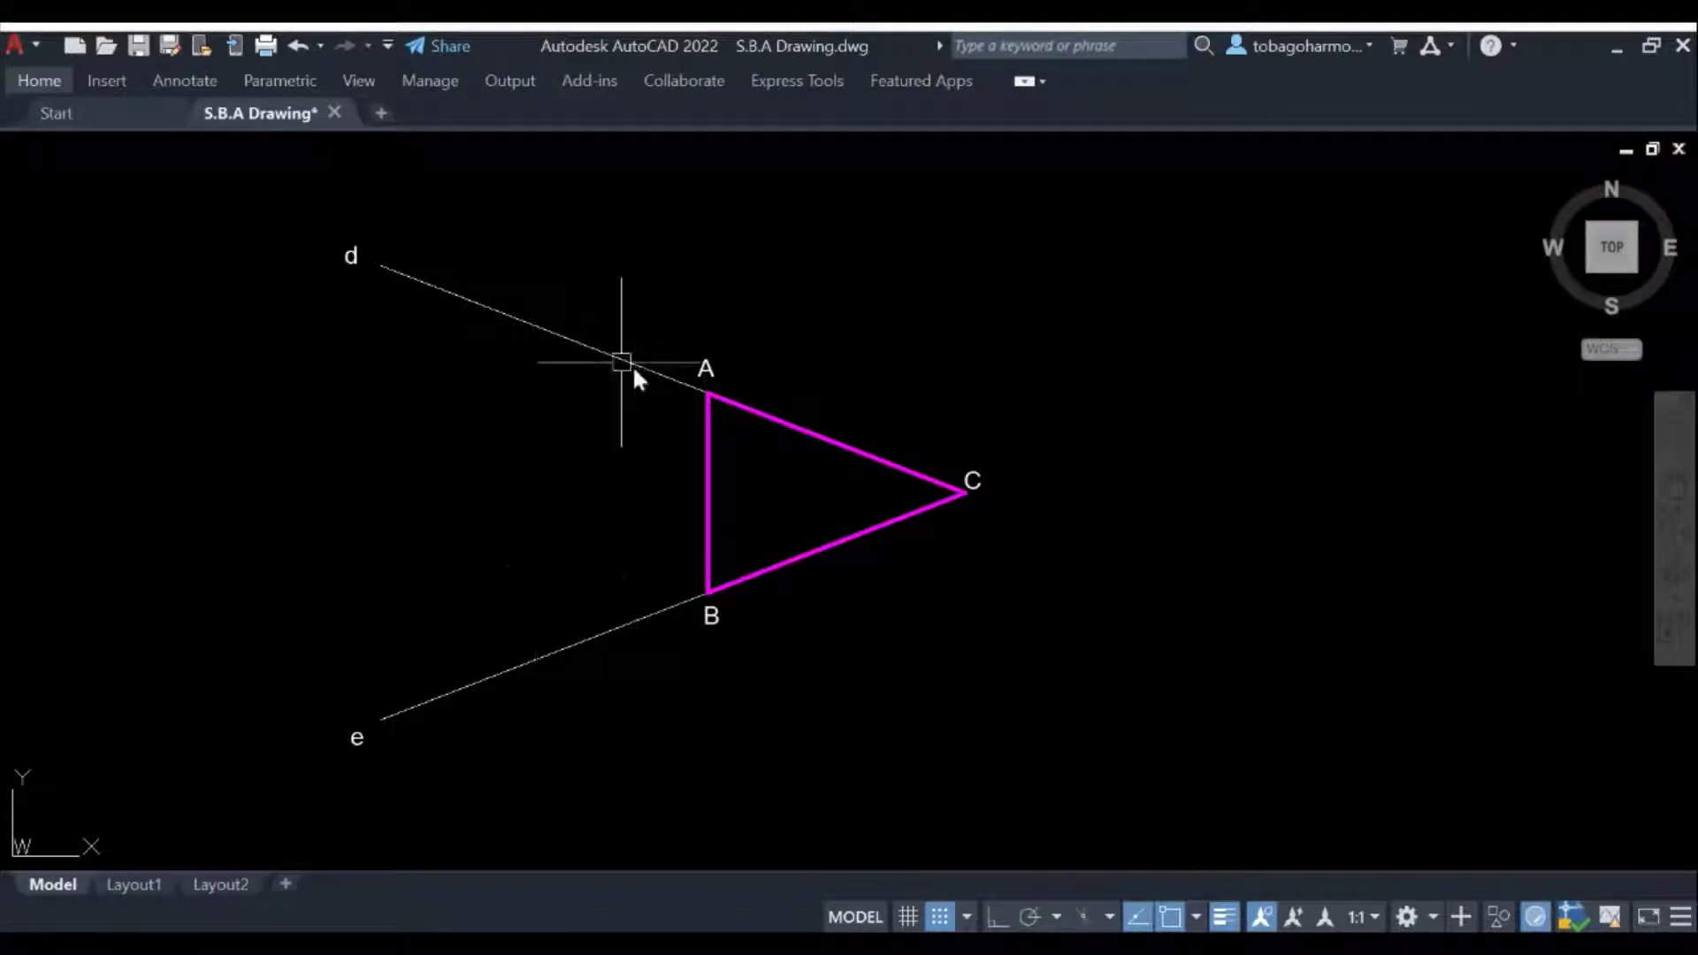
{"action": "scroll", "coordinate": [738, 369], "scroll_direction": "up", "scroll_amount": 2}
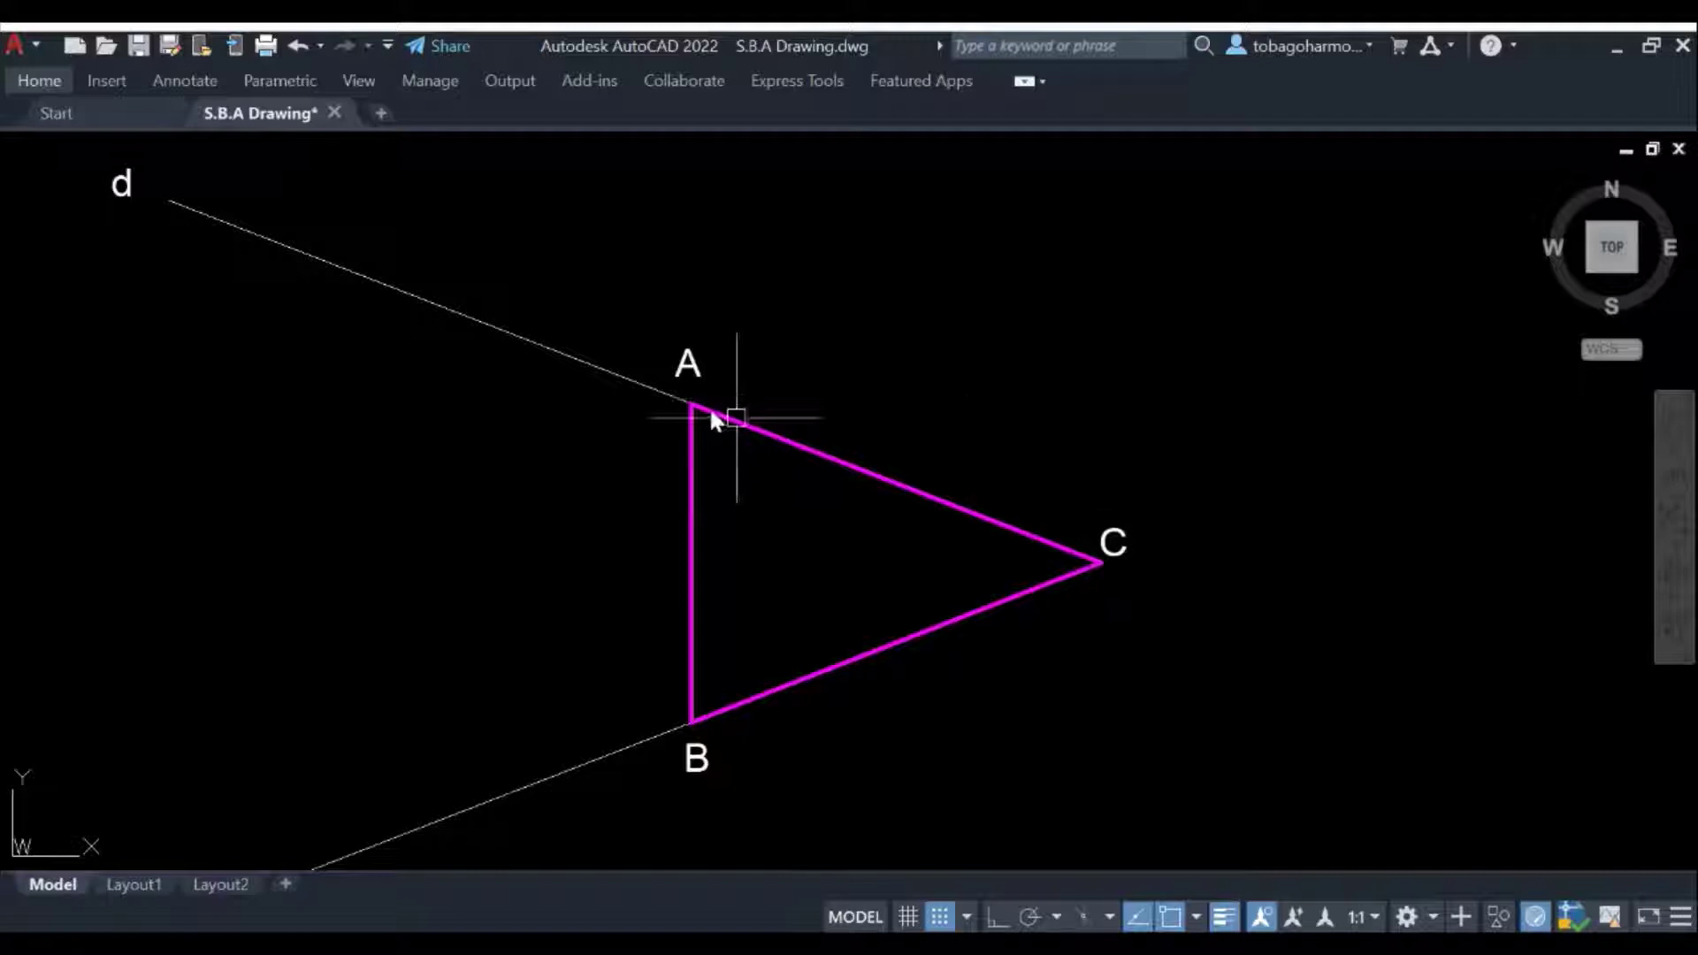
{"action": "middle_click_drag", "start_coordinate": [725, 416], "coordinate": [947, 427]}
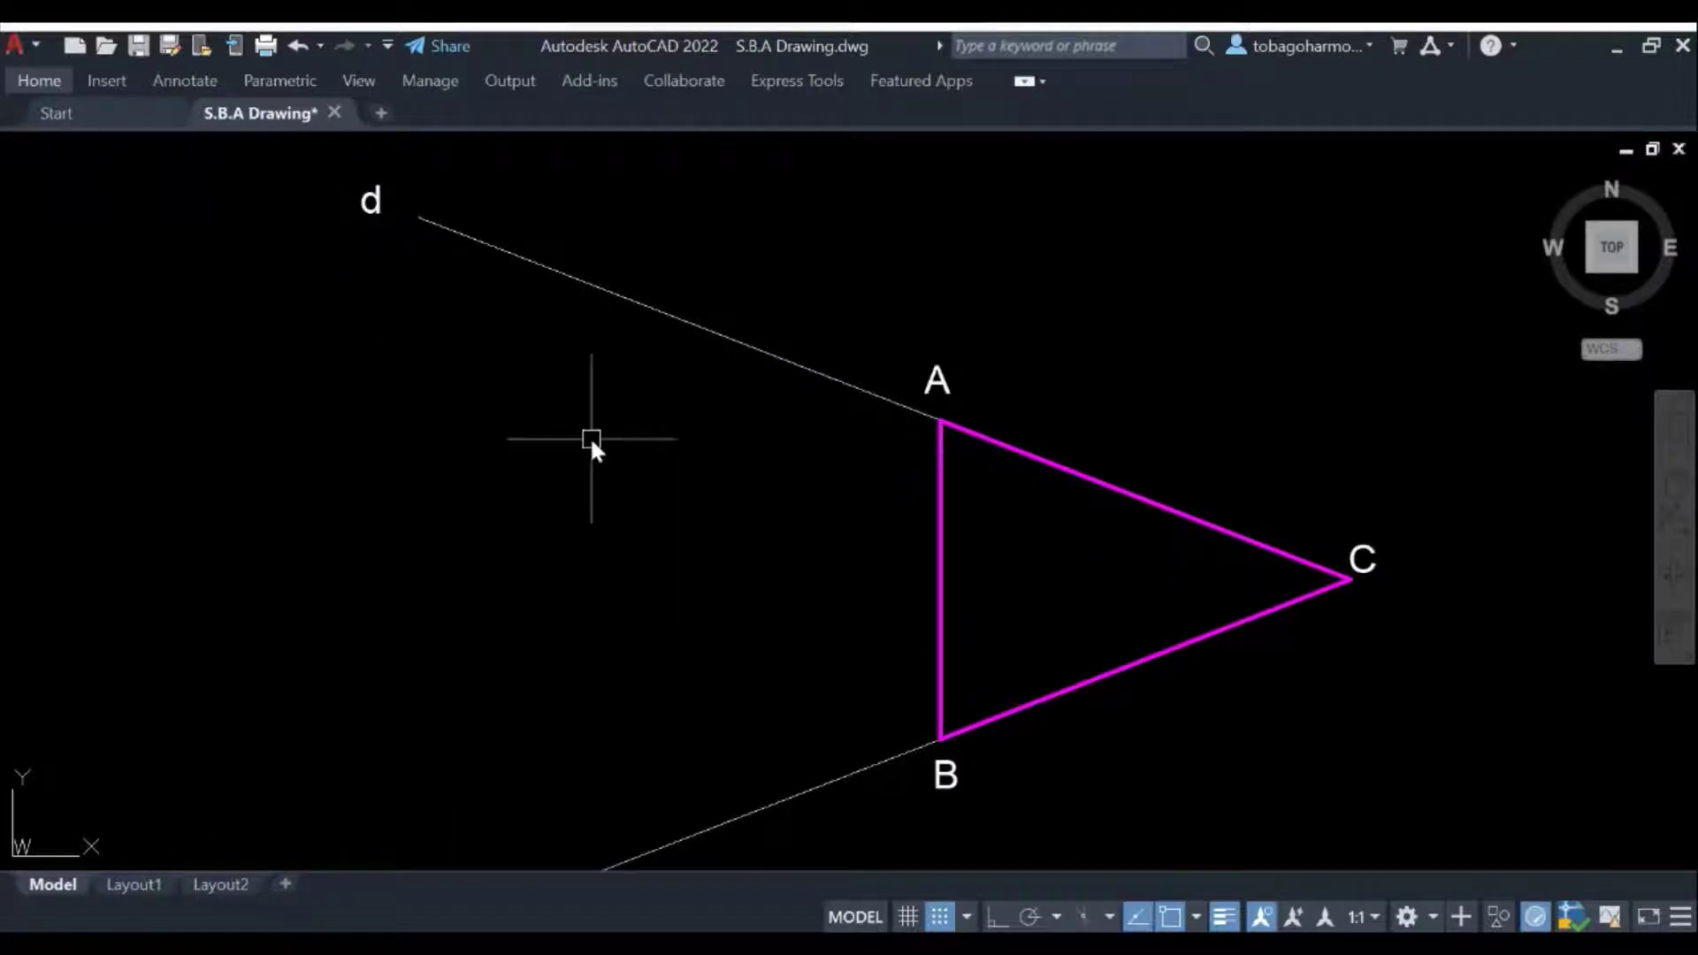
{"action": "middle_click_drag", "start_coordinate": [590, 436], "coordinate": [644, 253]}
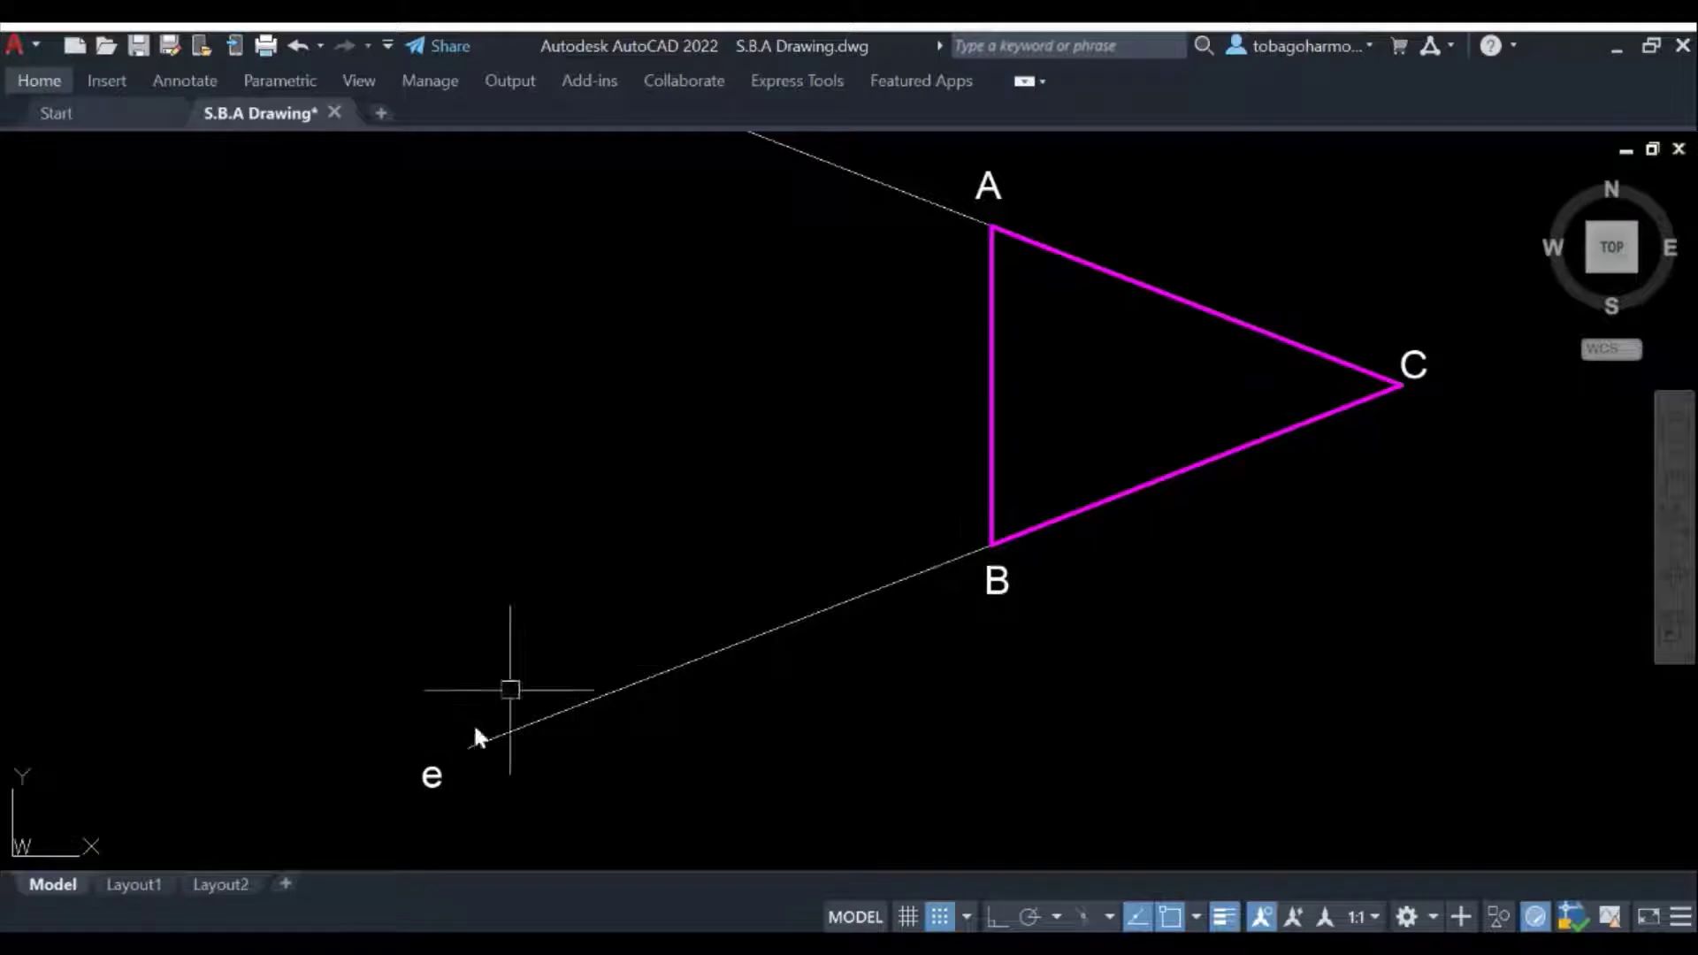
{"action": "middle_click_drag", "start_coordinate": [808, 453], "coordinate": [718, 594]}
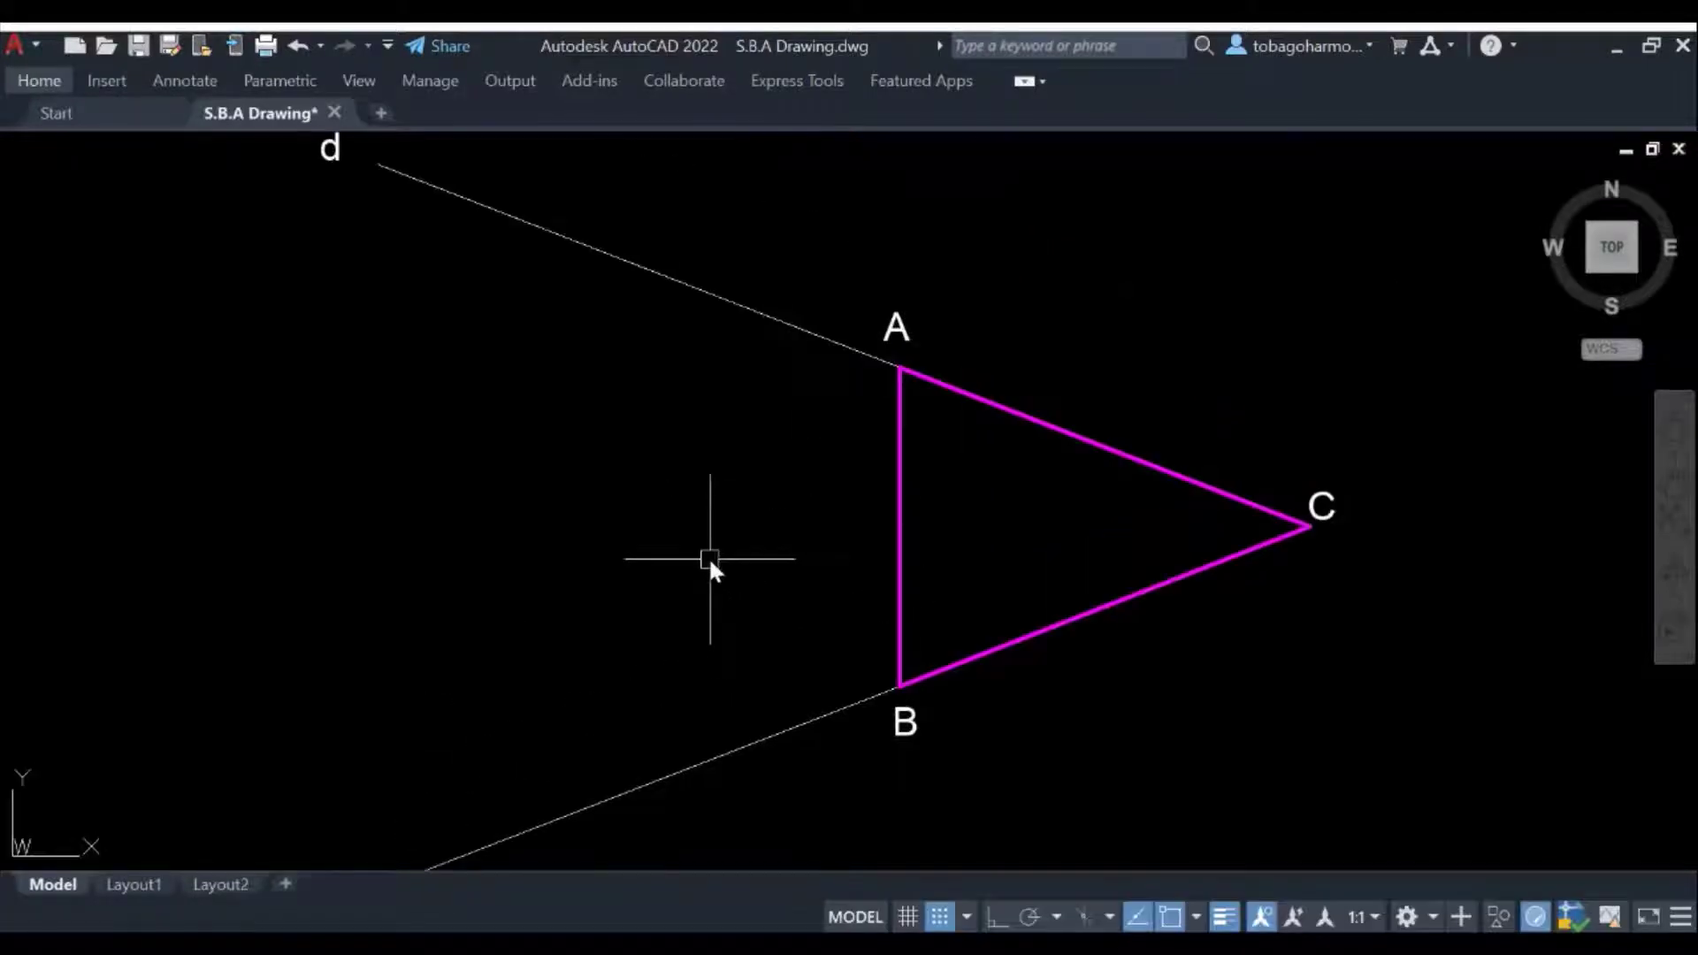
{"action": "type", "text": "arc"}
{"action": "key", "text": "Return"}
{"action": "type", "text": "c"}
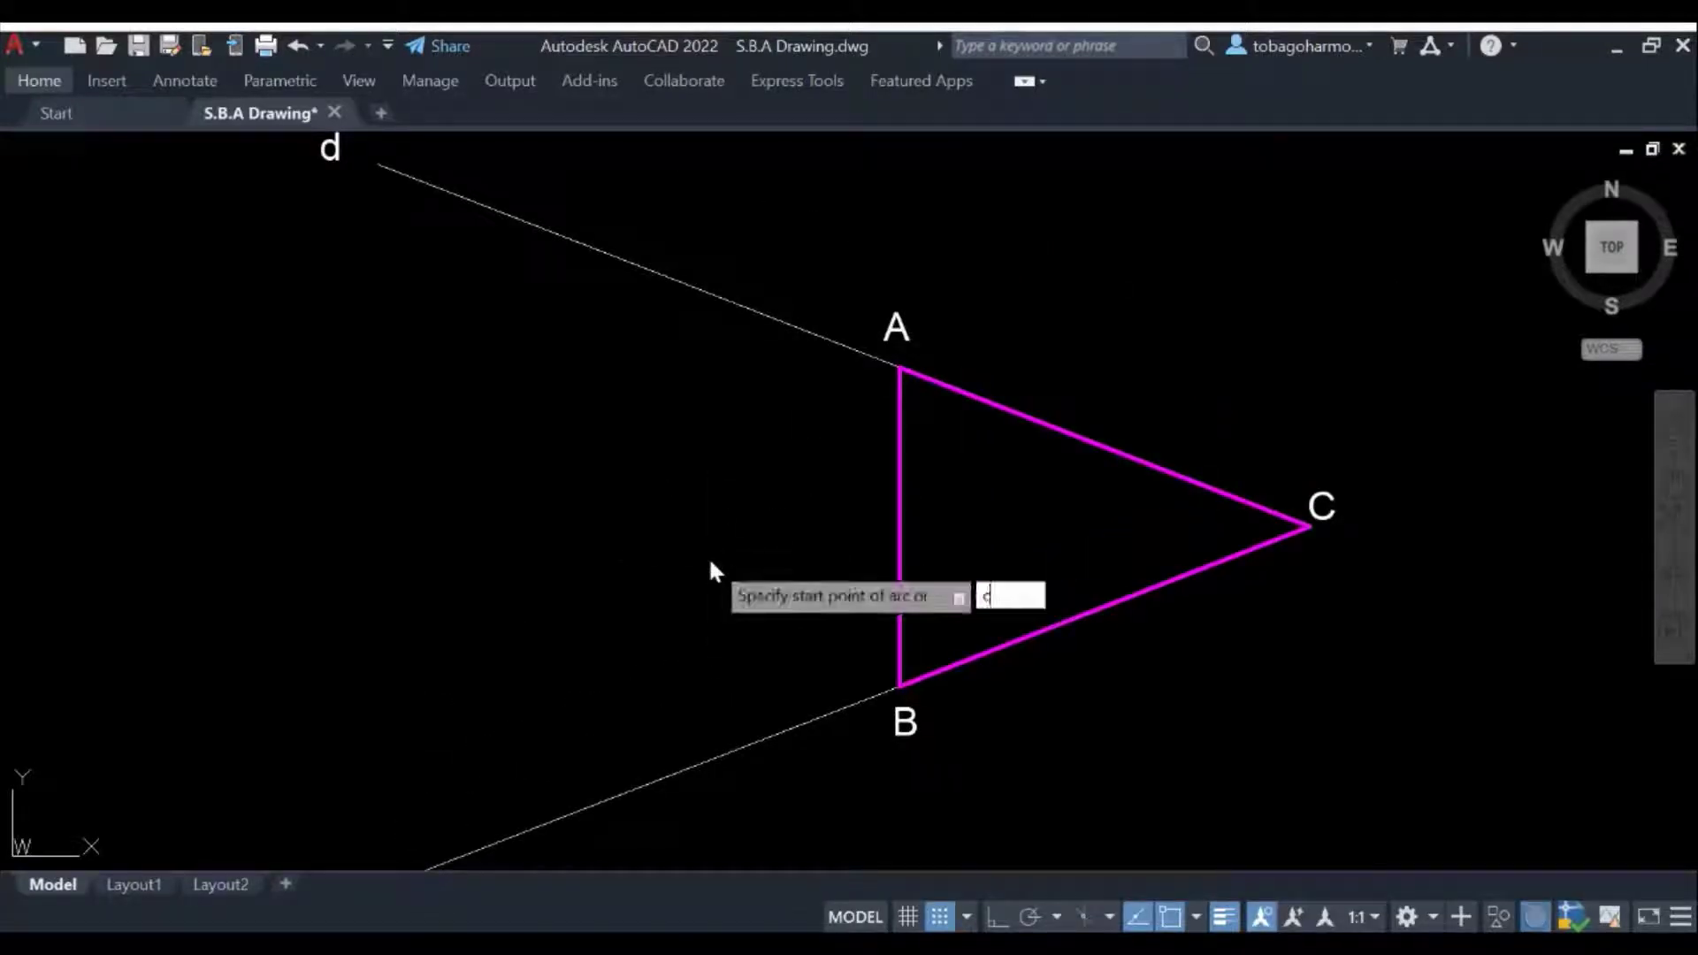
{"action": "key", "text": "Return"}
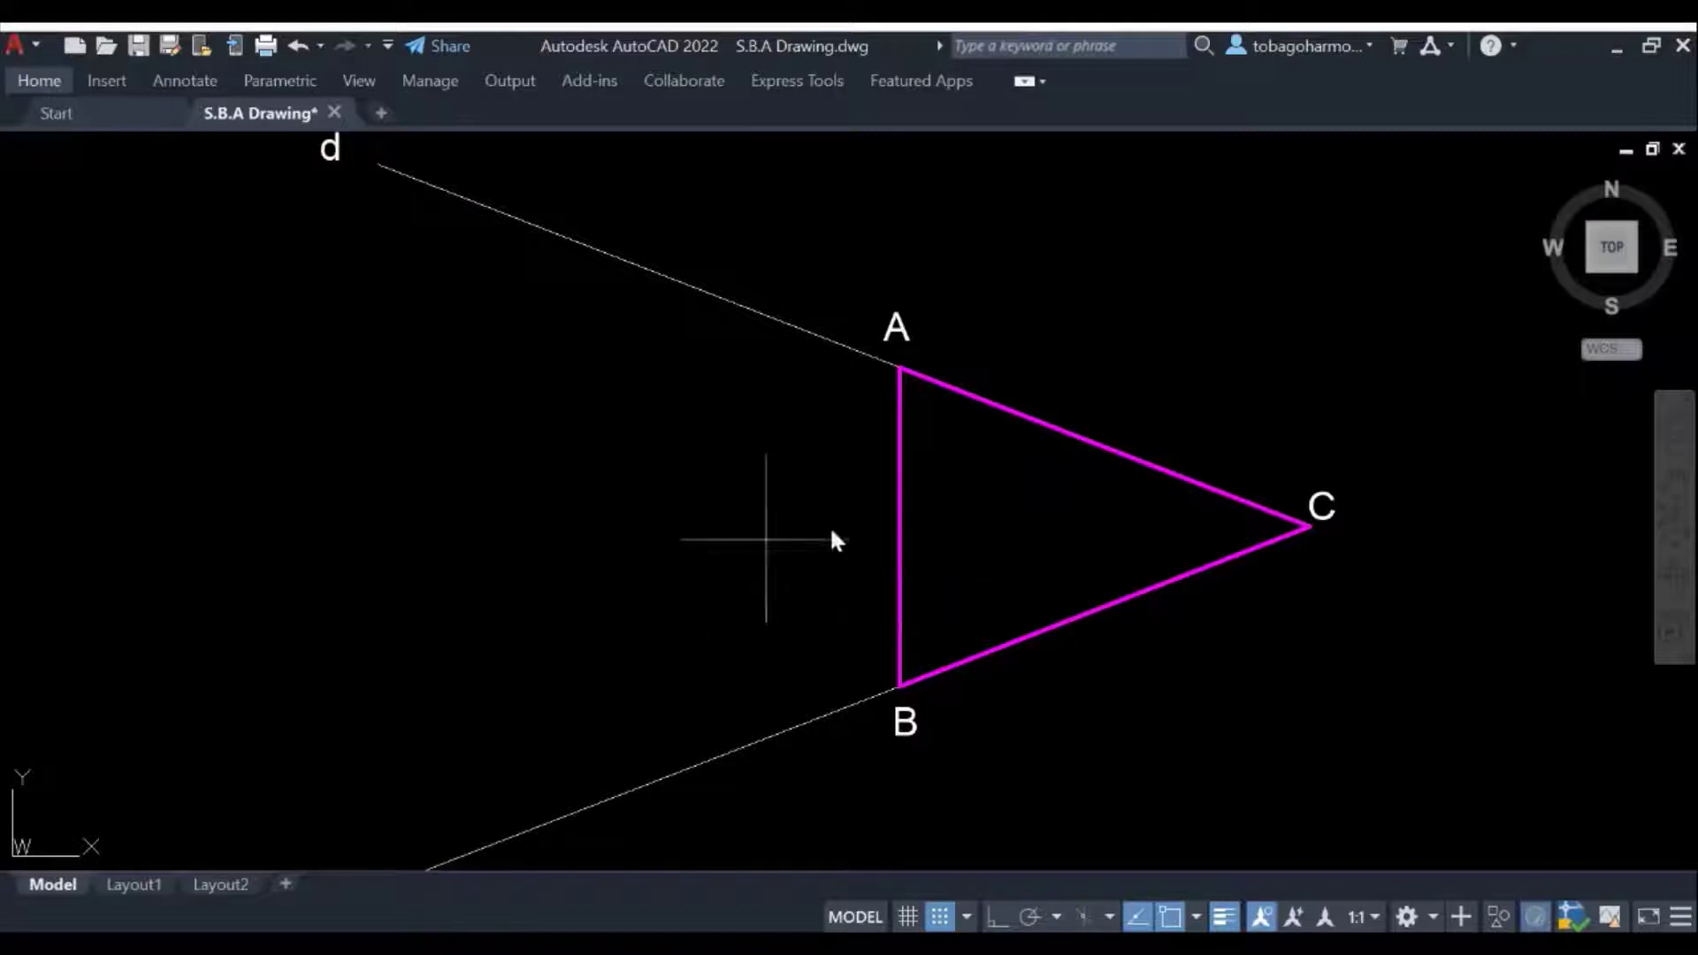
{"action": "left_click", "coordinate": [899, 686]}
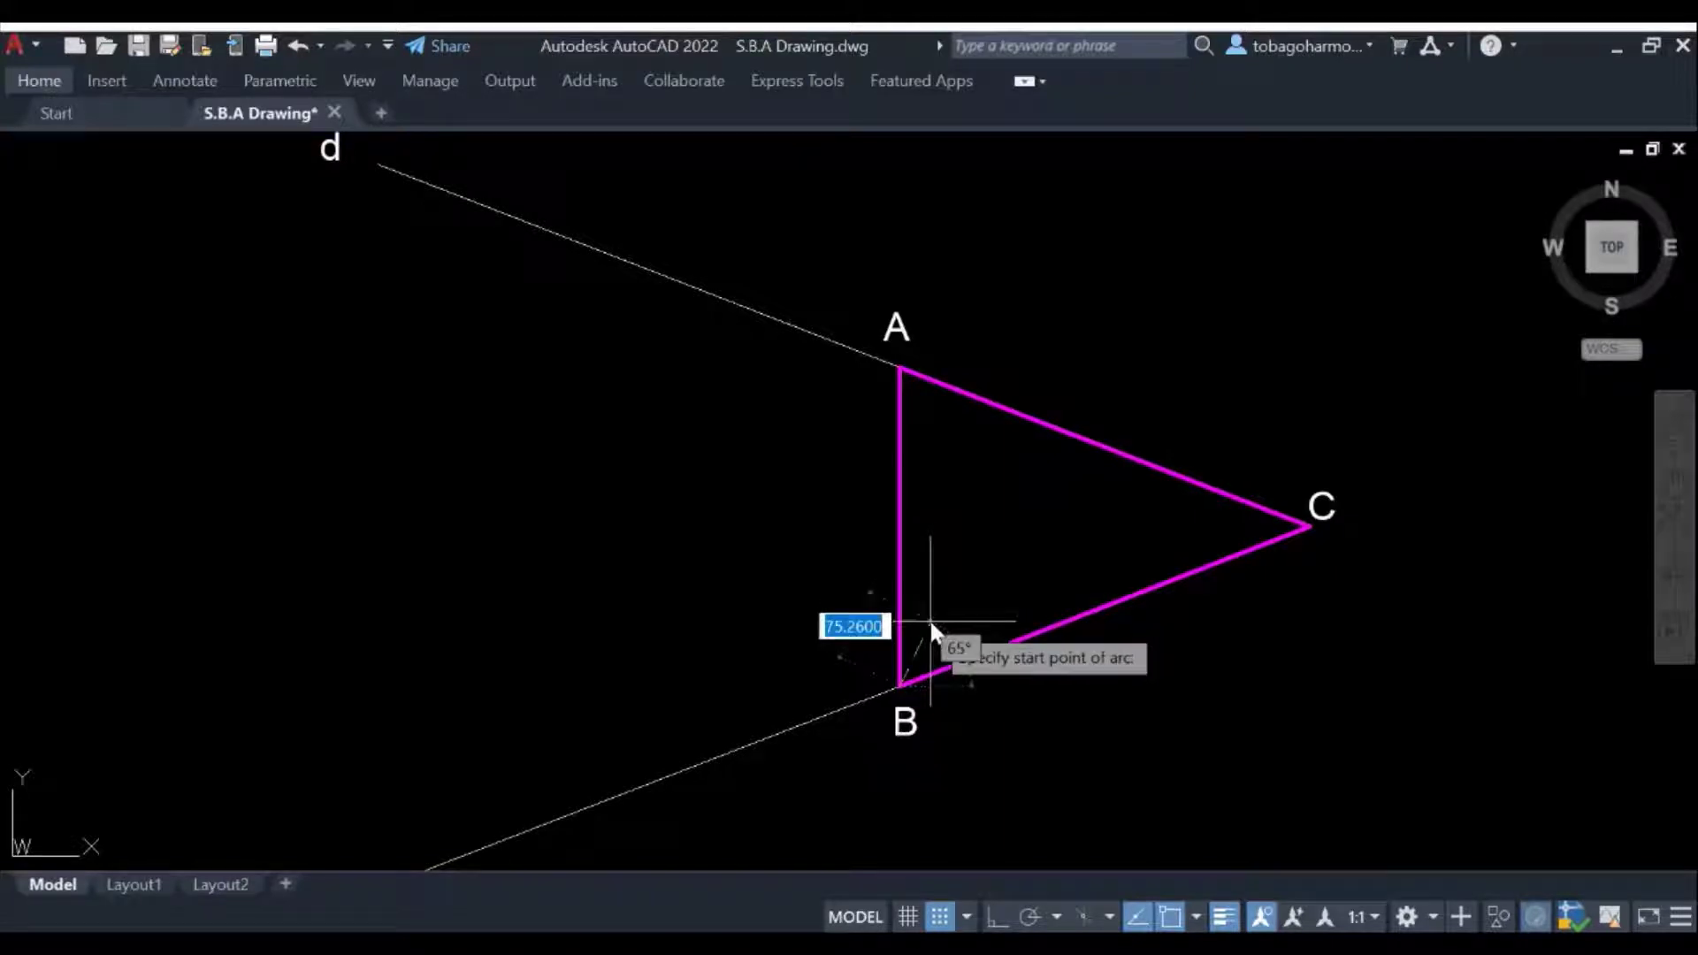
{"action": "type", "text": "30"}
{"action": "key", "text": "Return"}
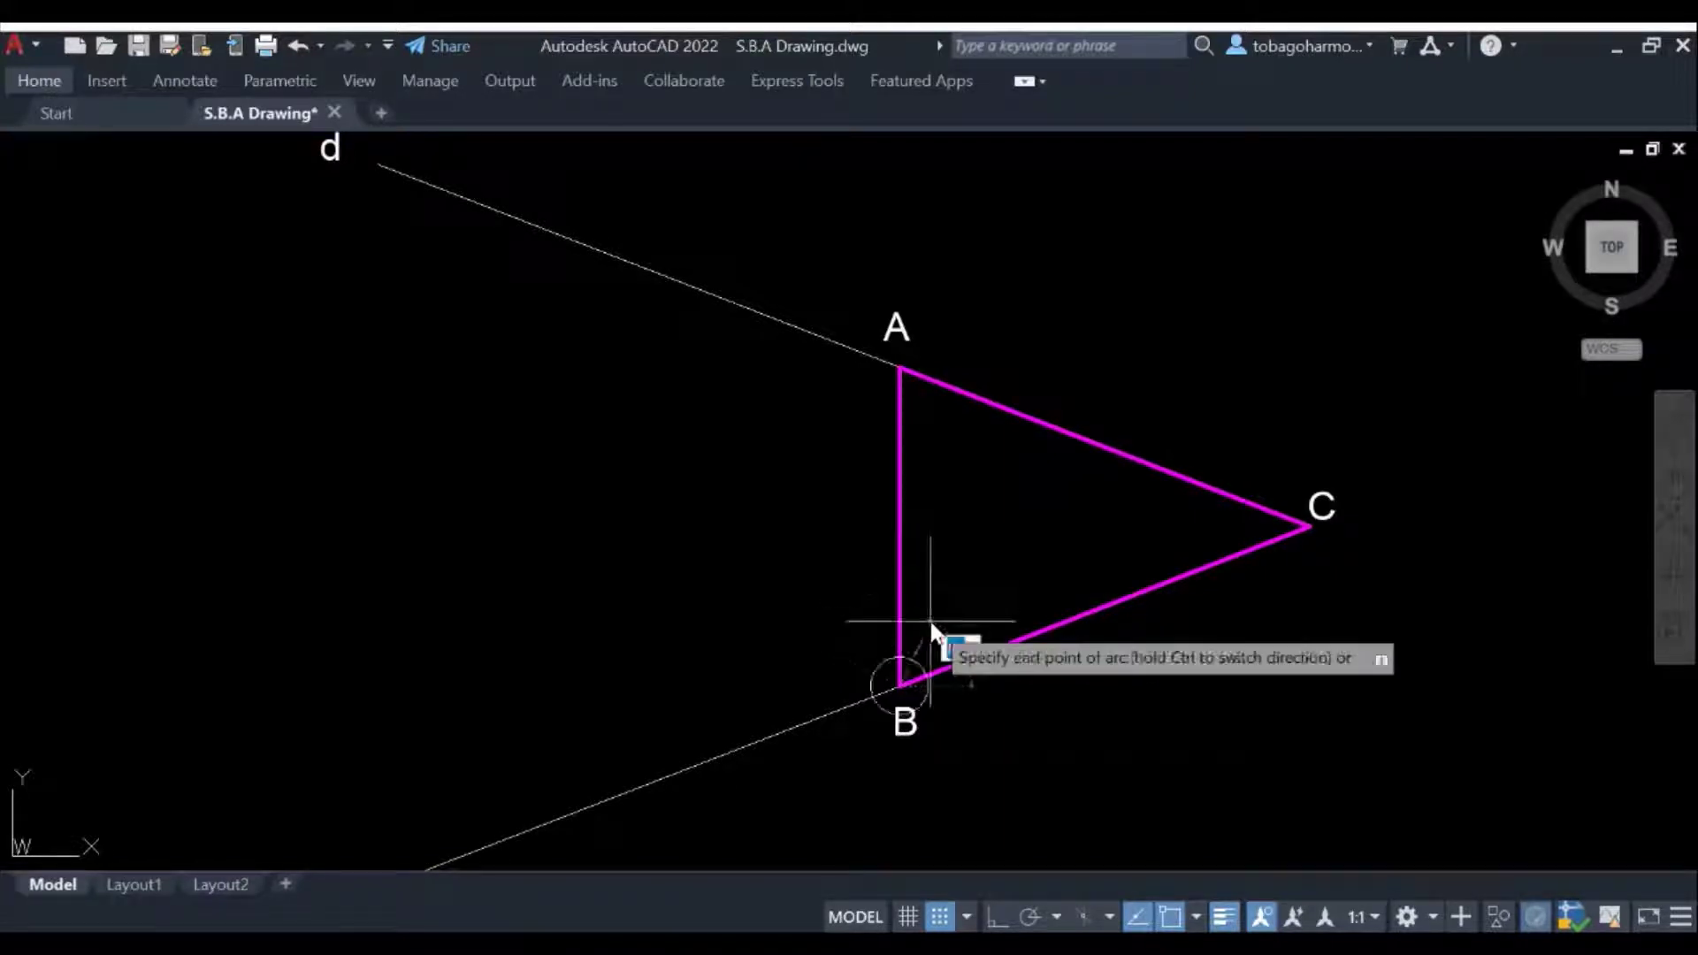
{"action": "scroll", "coordinate": [865, 734], "scroll_direction": "up", "scroll_amount": 2}
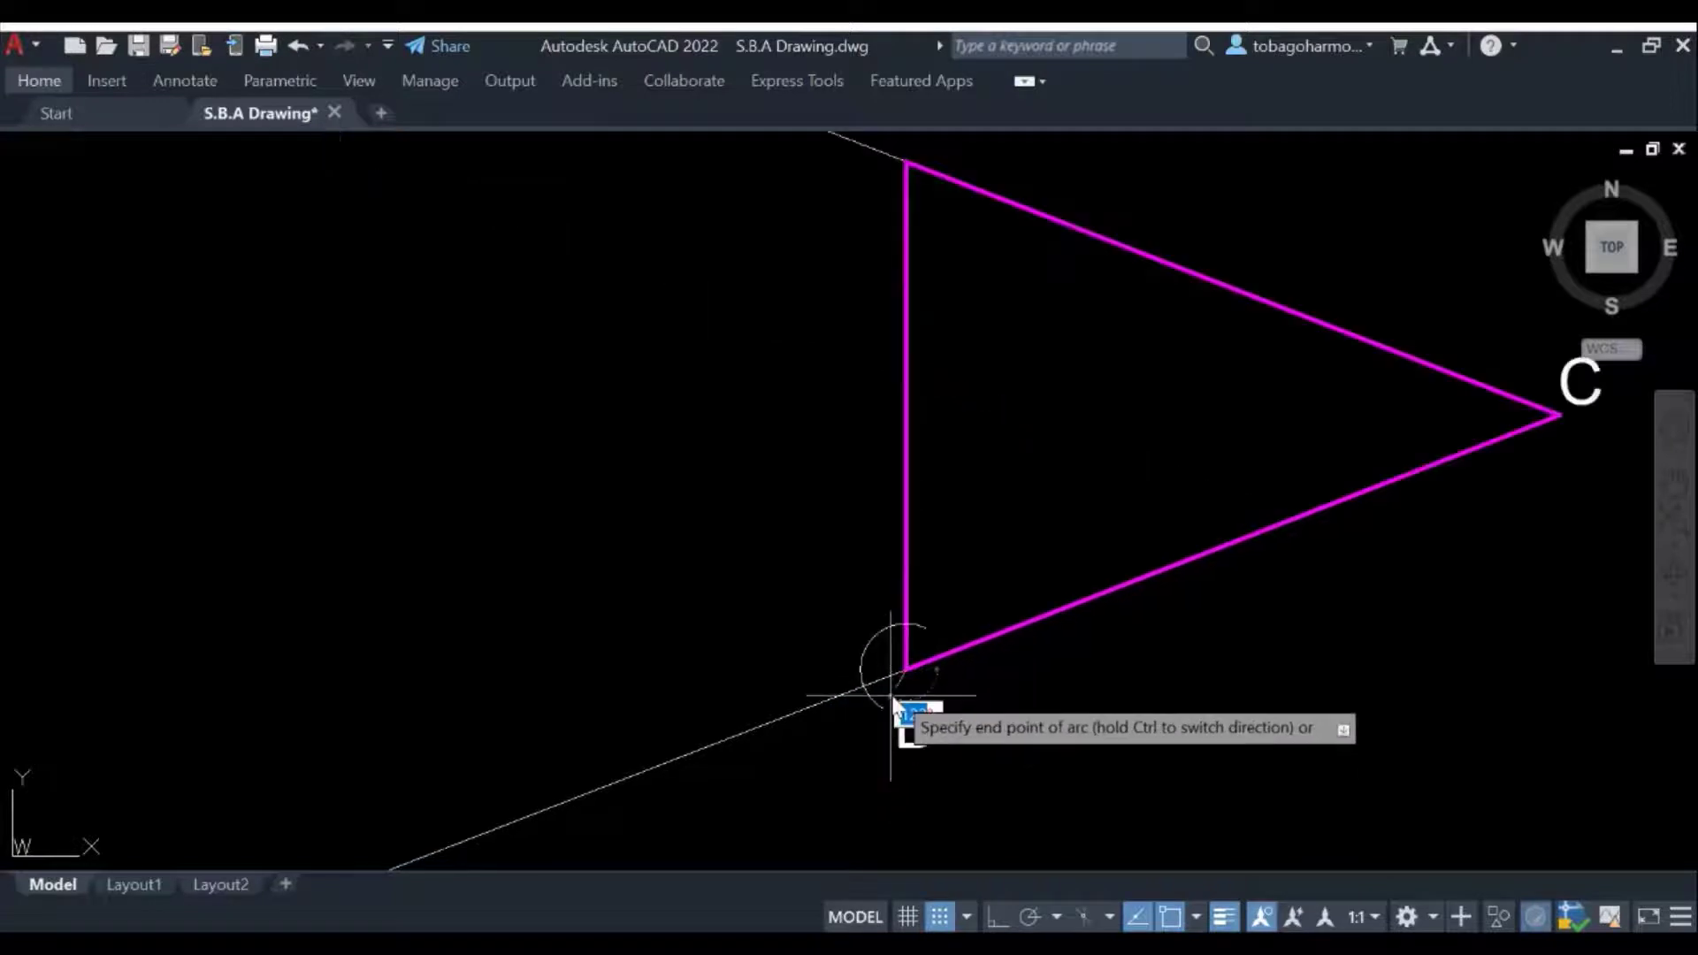
{"action": "scroll", "coordinate": [872, 716], "scroll_direction": "up", "scroll_amount": 3}
{"action": "left_click", "coordinate": [881, 735]}
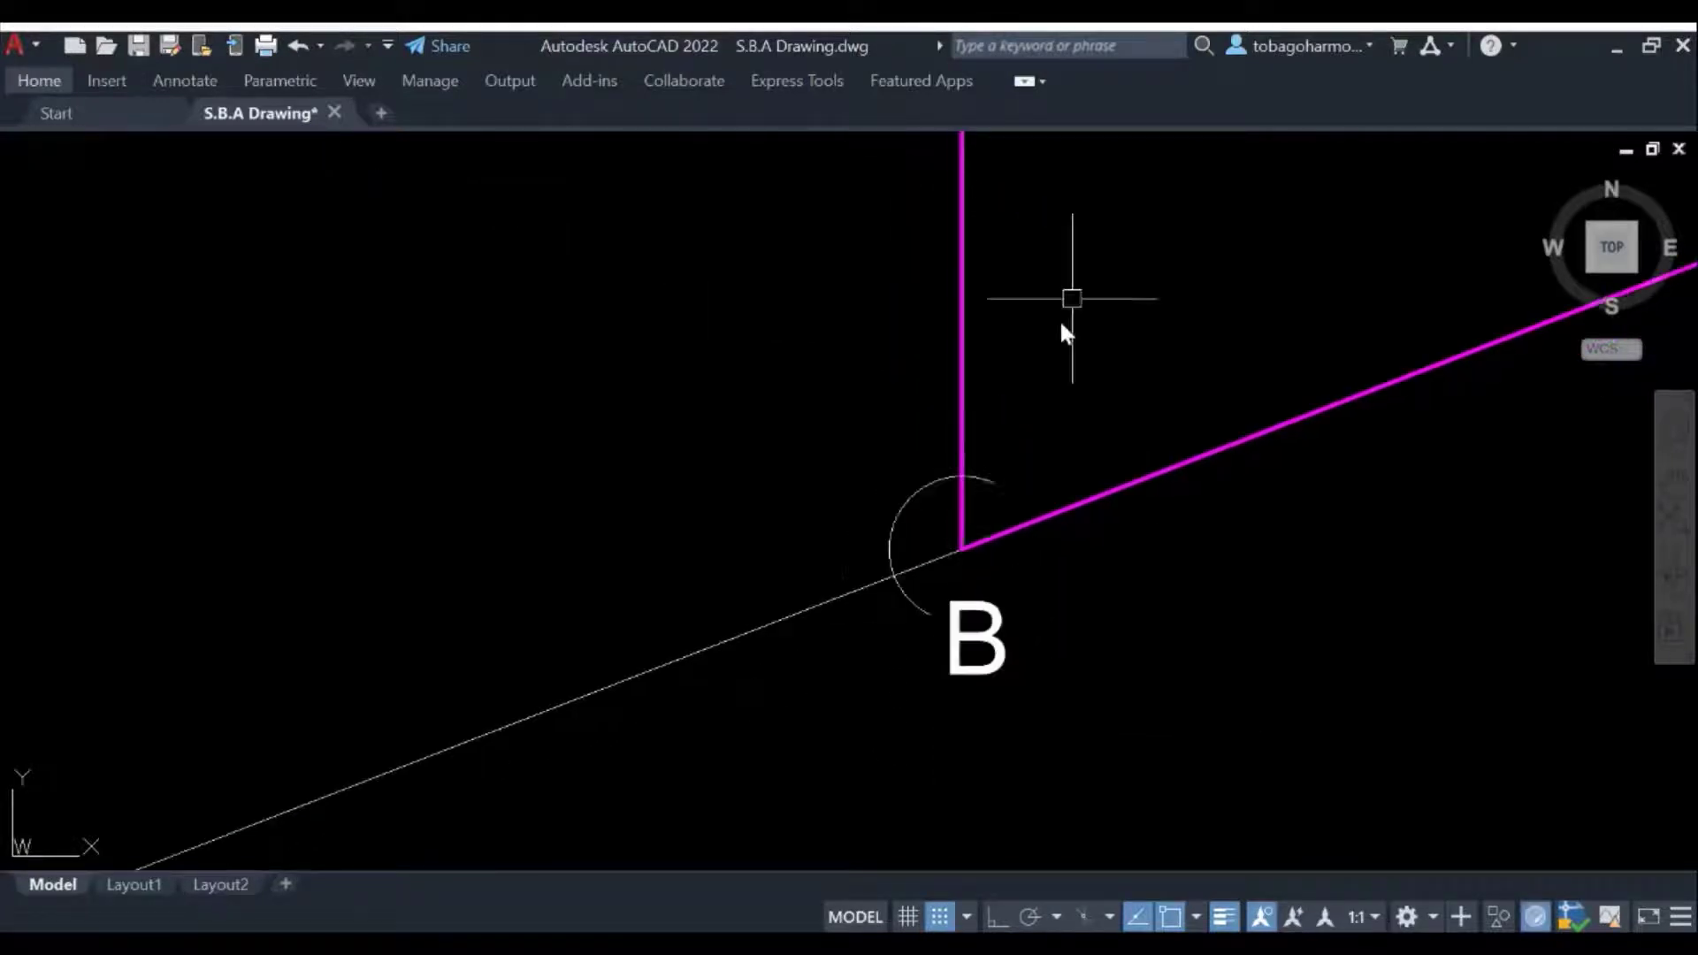
Draw a radius-30 centre-start arc at vertex A across its exterior angle.
{"action": "middle_click_drag", "start_coordinate": [1097, 300], "coordinate": [956, 529]}
{"action": "scroll", "coordinate": [958, 533], "scroll_direction": "down", "scroll_amount": 4}
{"action": "scroll", "coordinate": [894, 428], "scroll_direction": "up", "scroll_amount": 4}
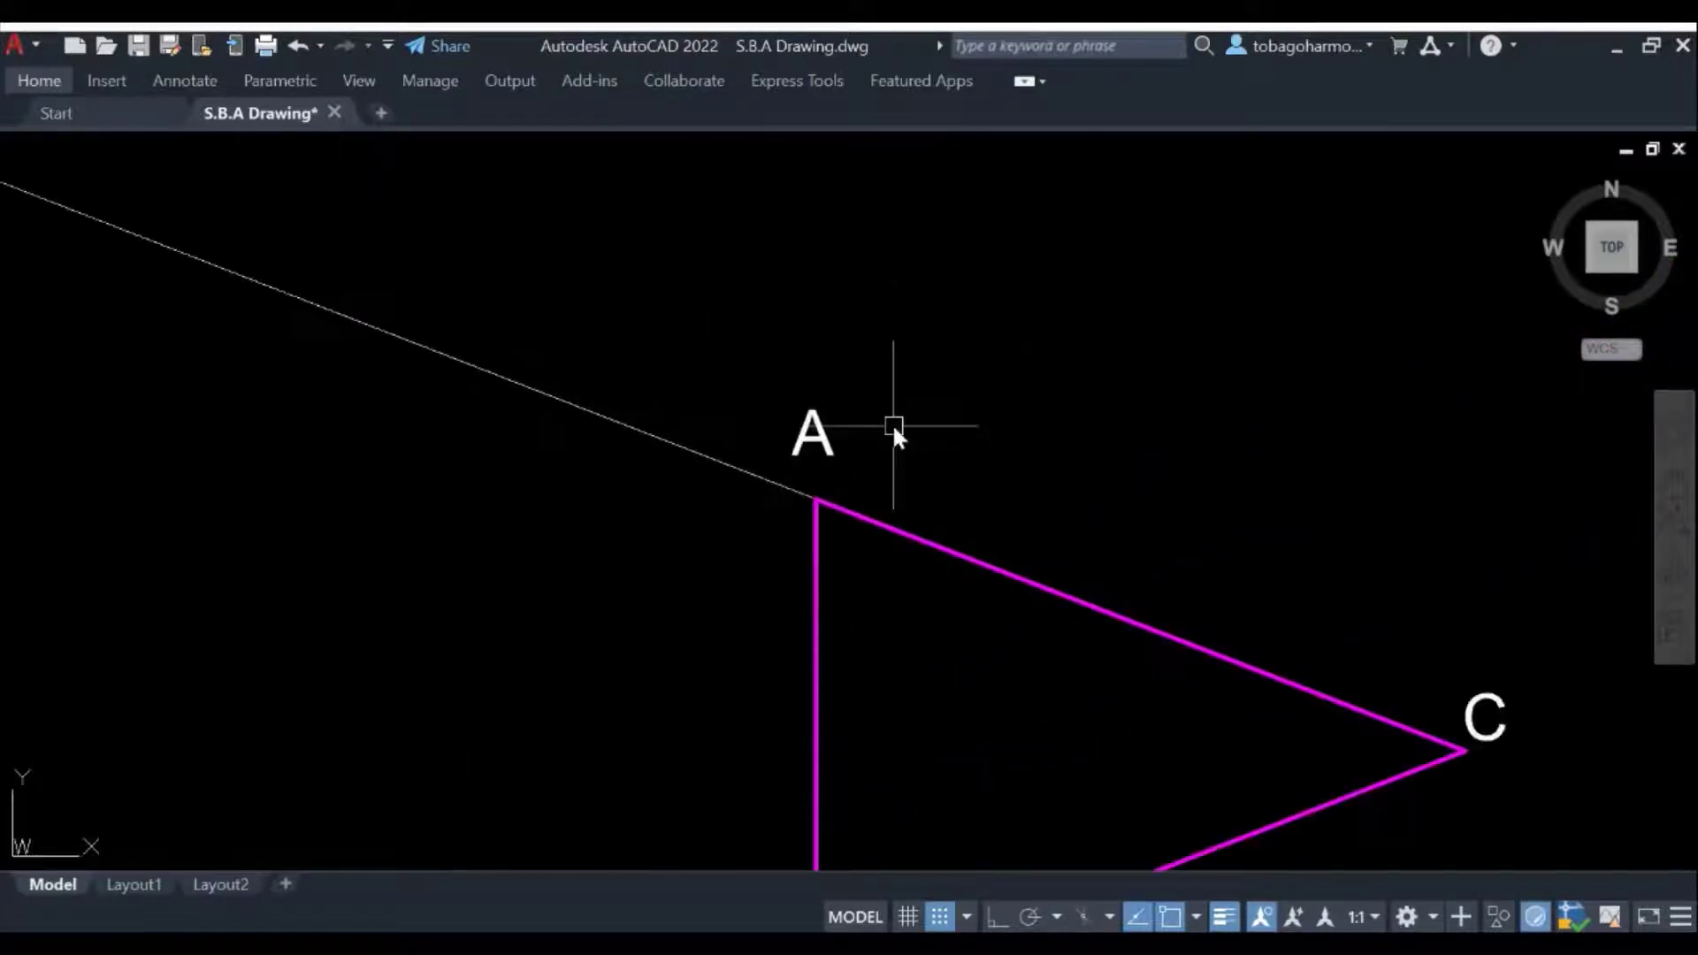
{"action": "scroll", "coordinate": [892, 423], "scroll_direction": "down", "scroll_amount": 2}
{"action": "key", "text": "Return"}
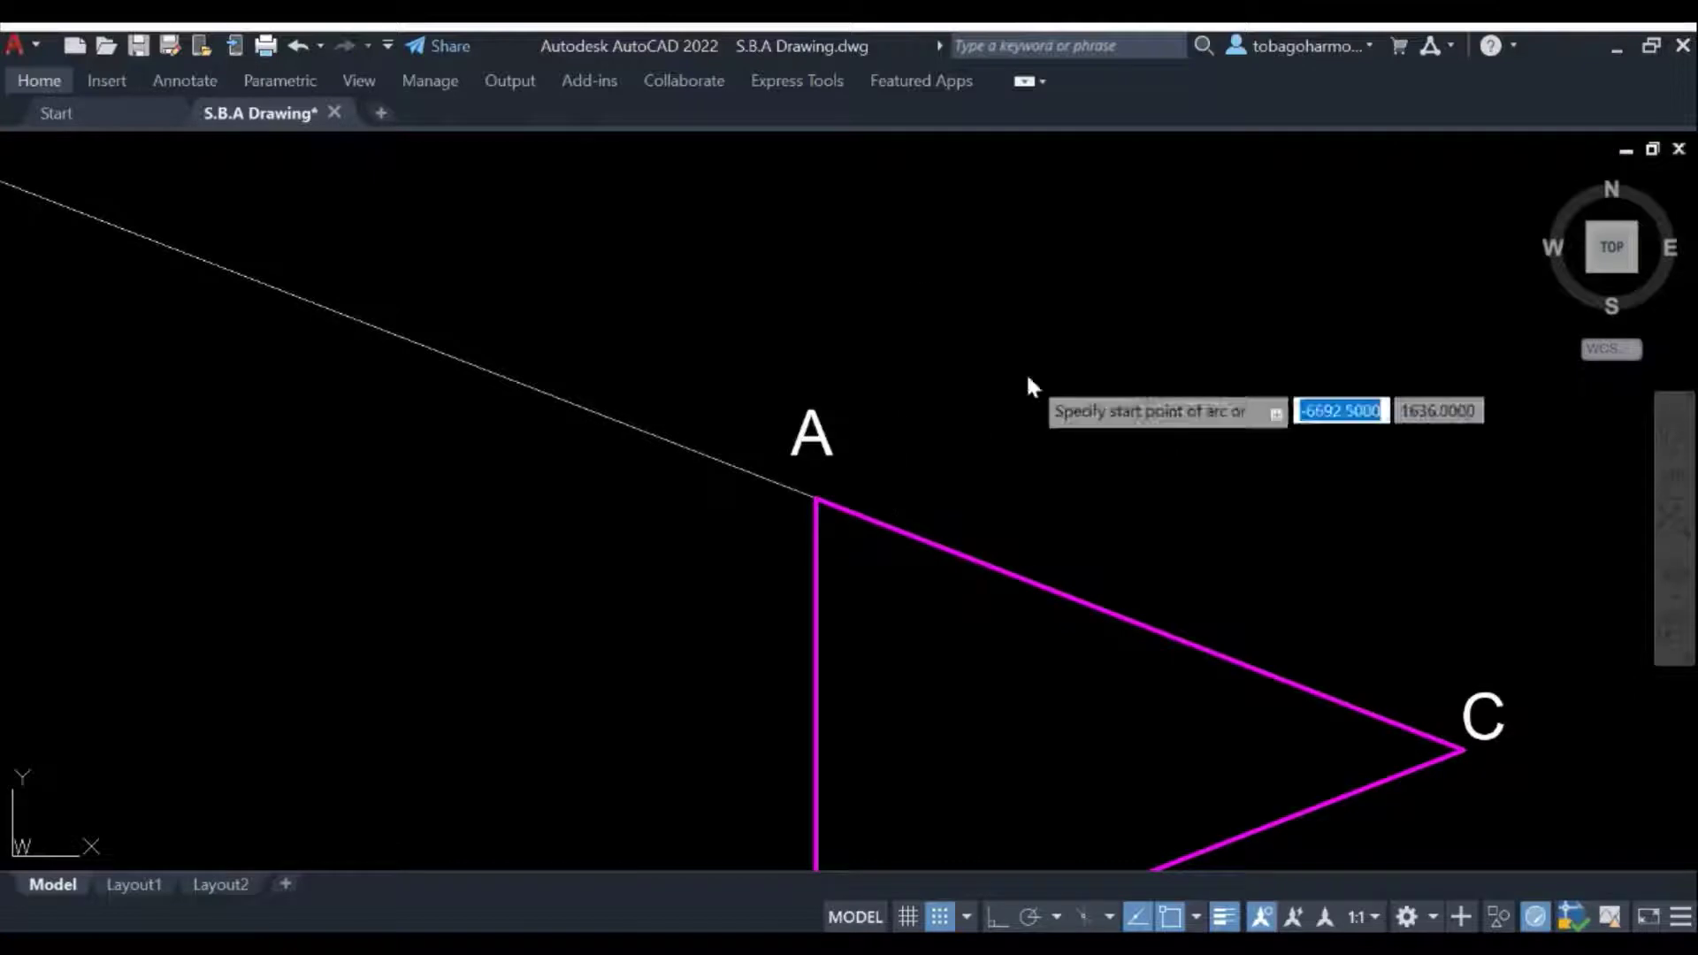
{"action": "type", "text": "c"}
{"action": "key", "text": "Return"}
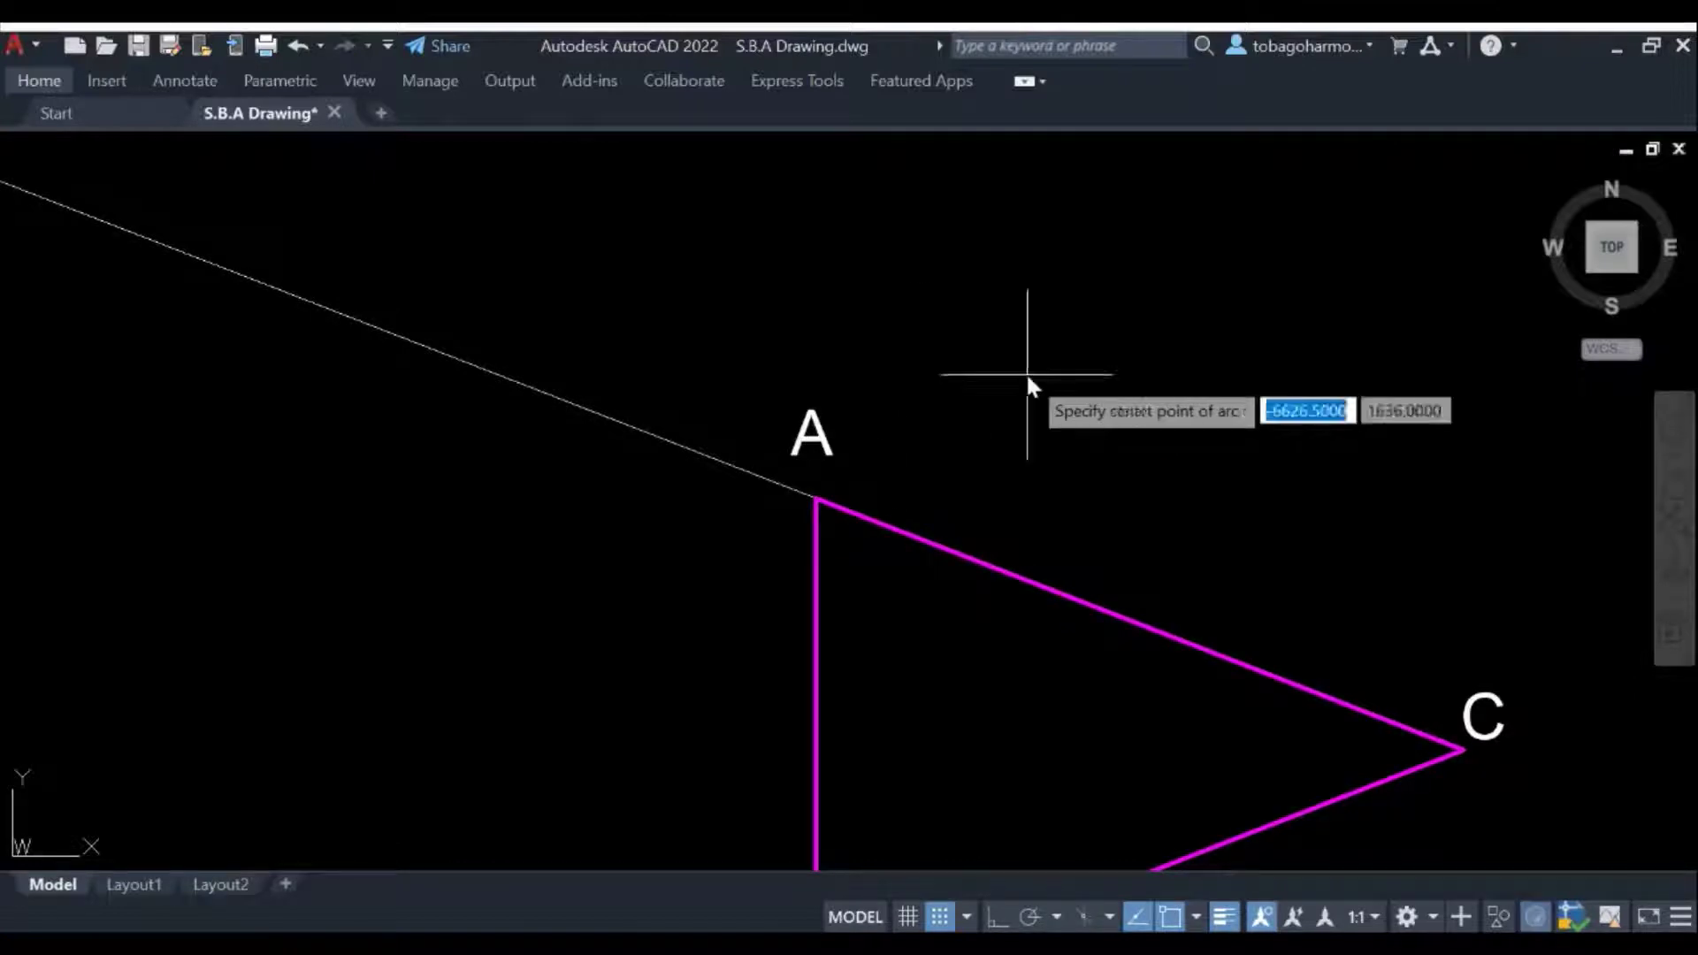
{"action": "left_click", "coordinate": [817, 498]}
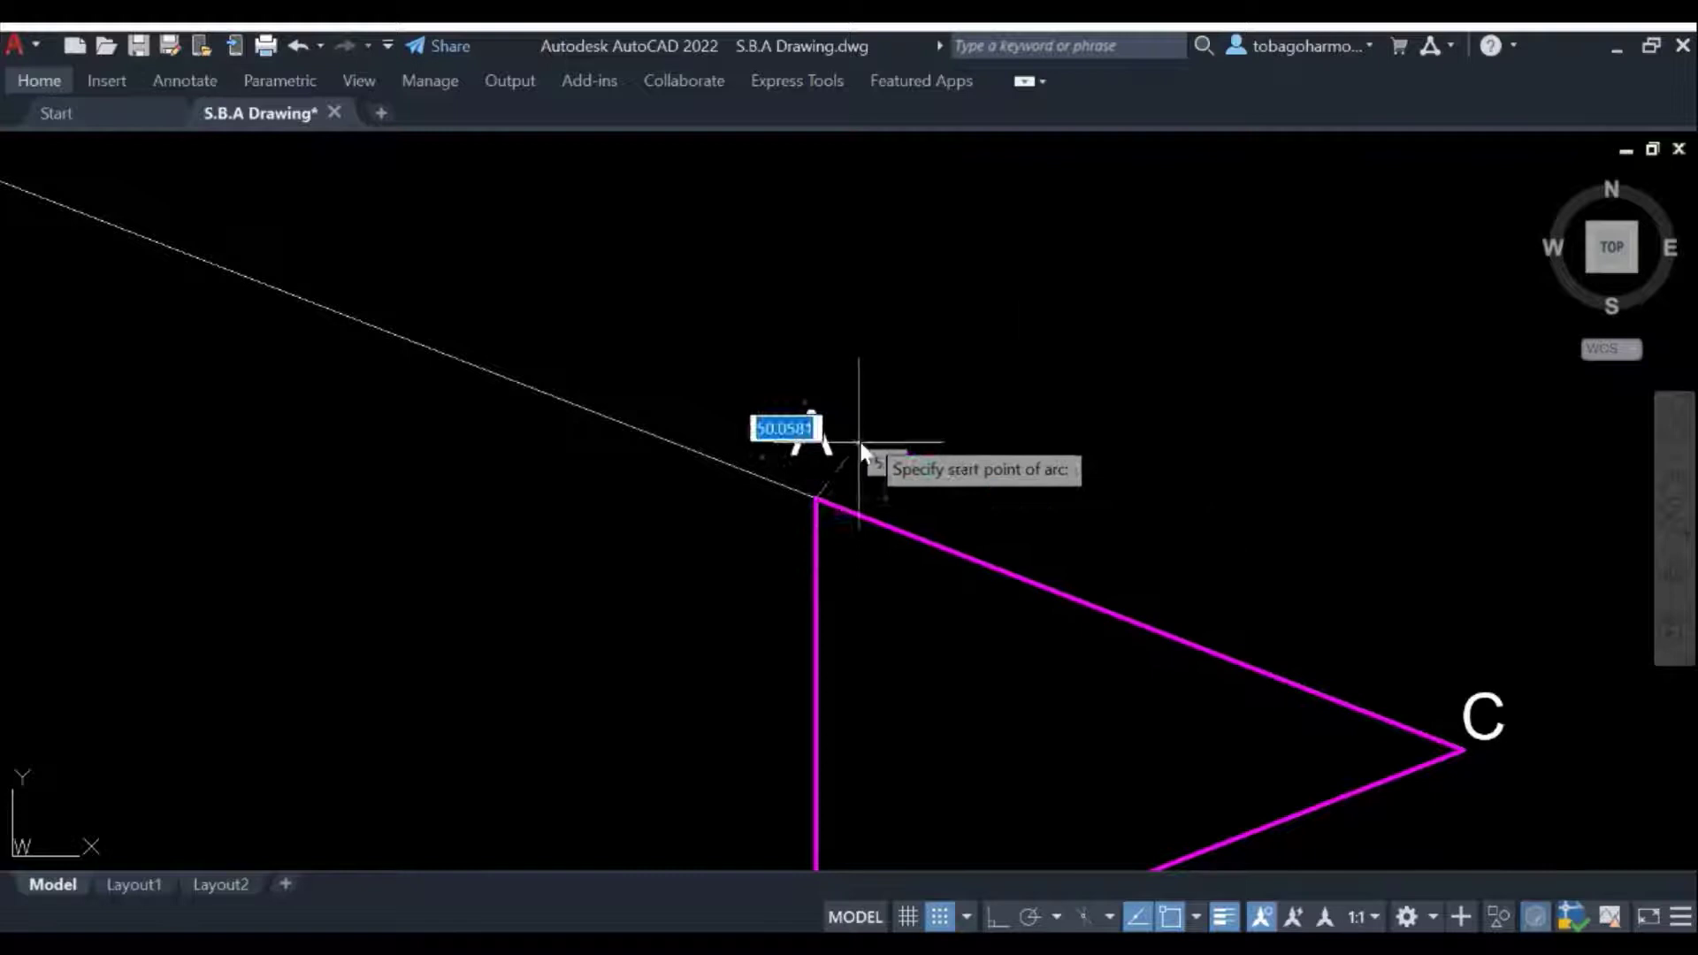
{"action": "type", "text": "30"}
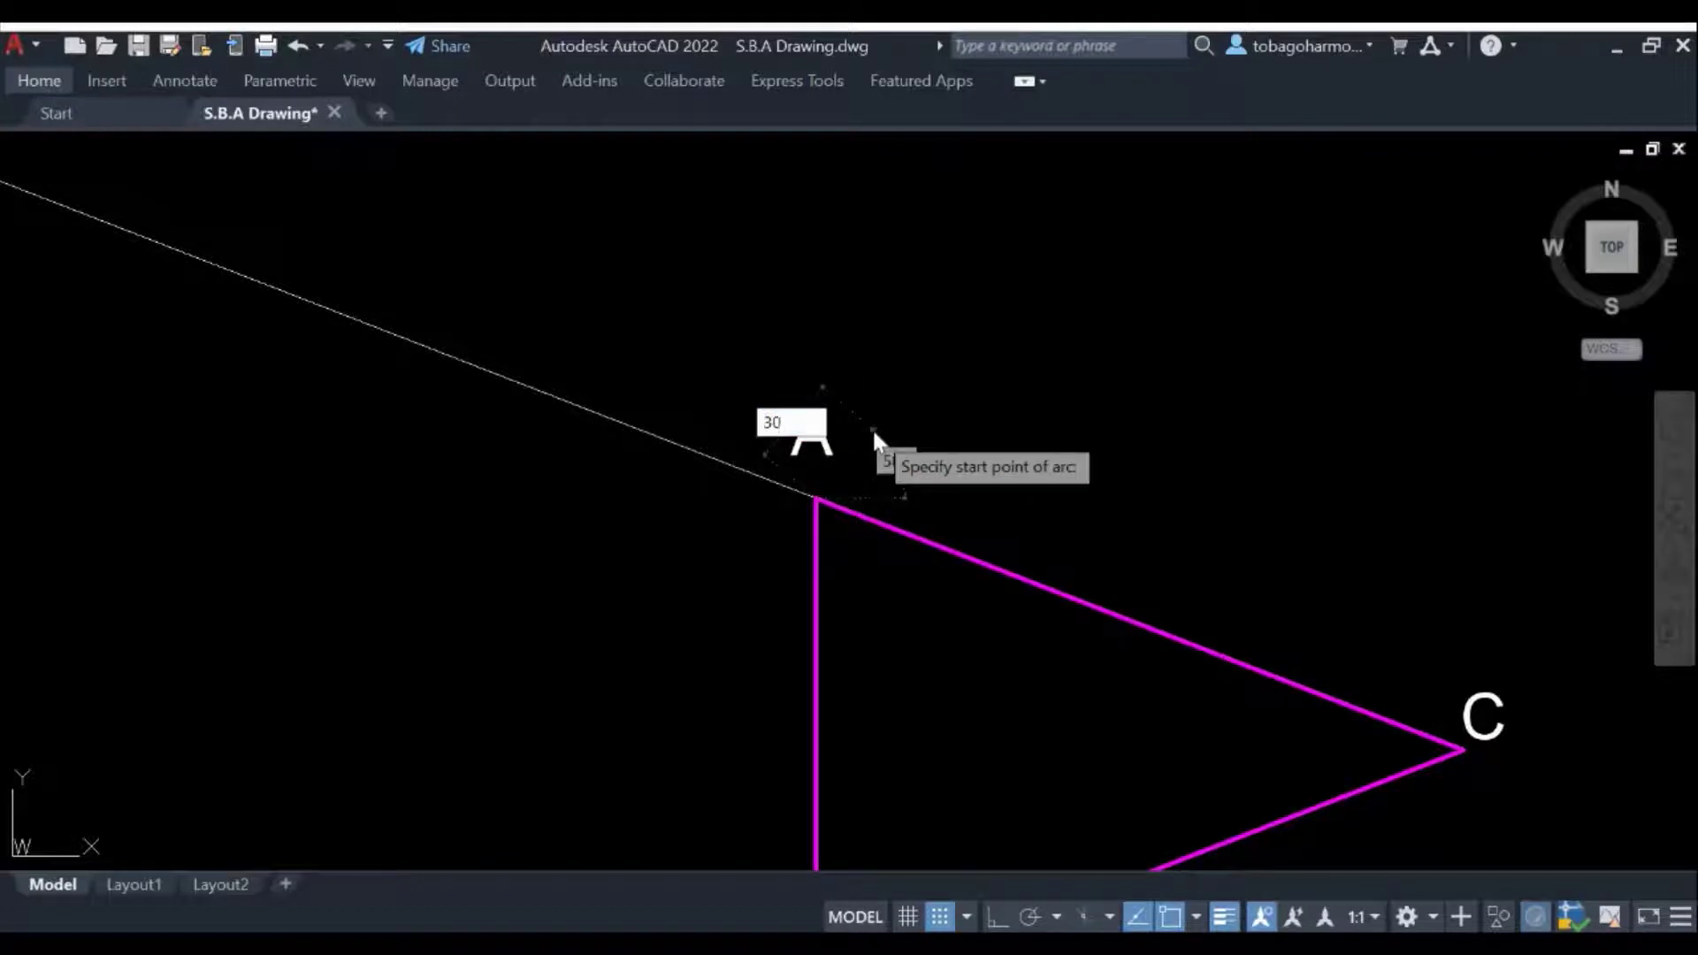
{"action": "key", "text": "Return"}
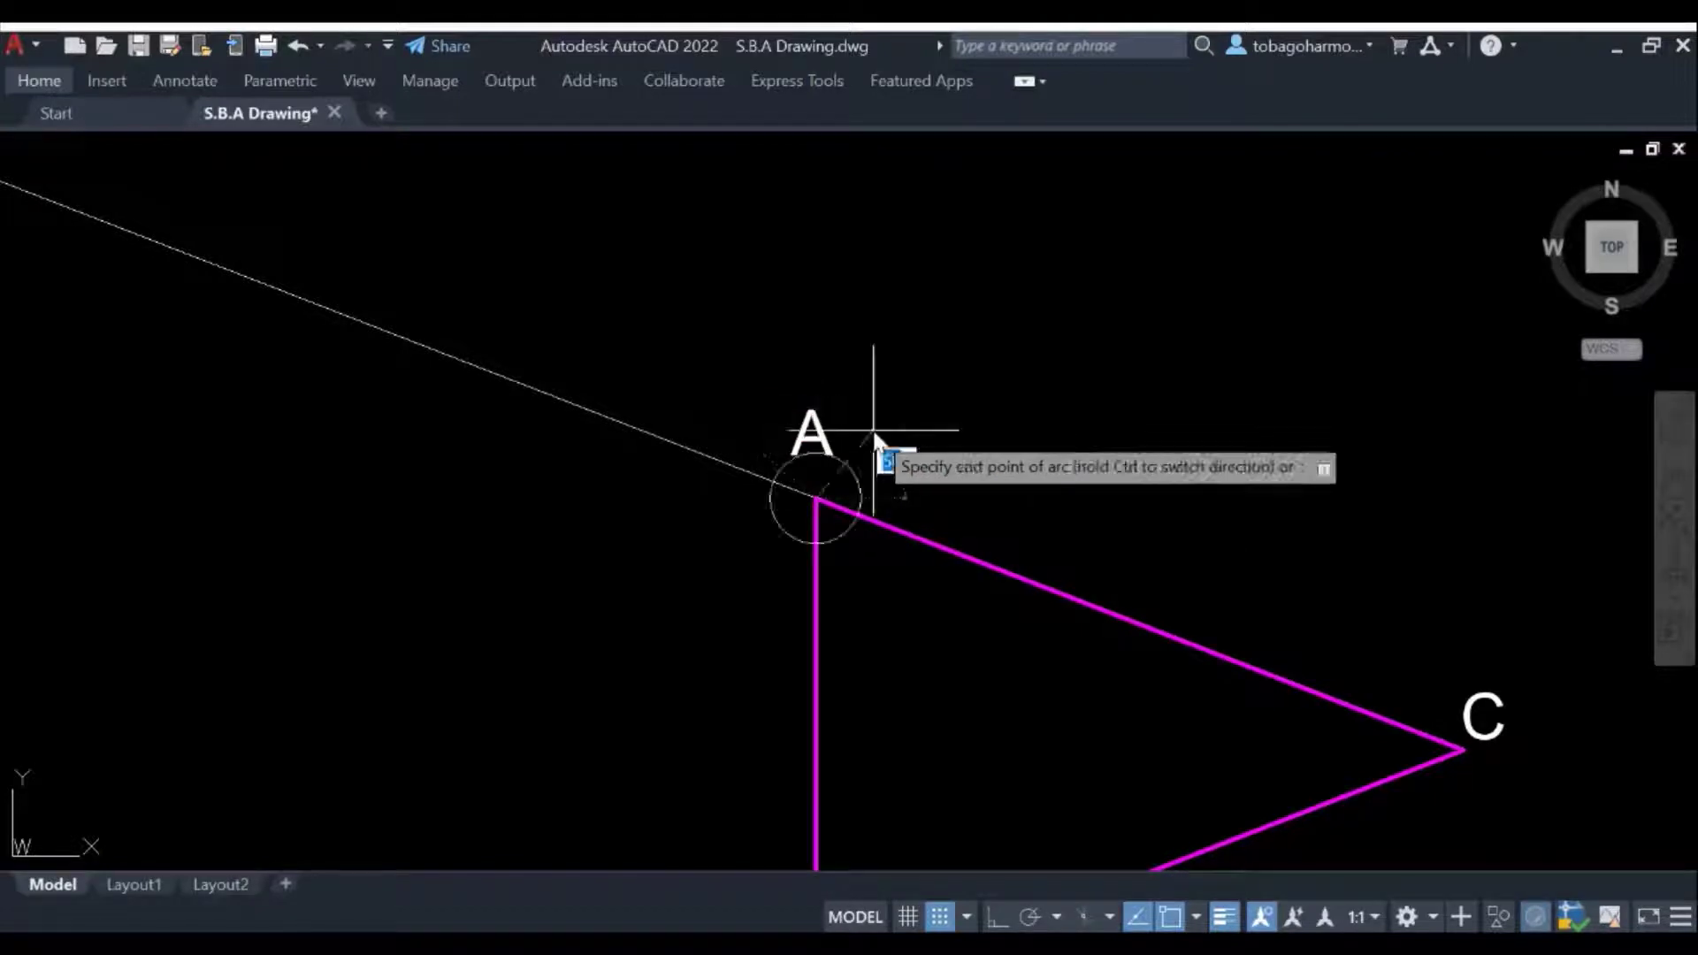
{"action": "left_click", "coordinate": [856, 576]}
Begin a radius-50 centre-start arc centred on corner B.
{"action": "scroll", "coordinate": [982, 451], "scroll_direction": "down", "scroll_amount": 2}
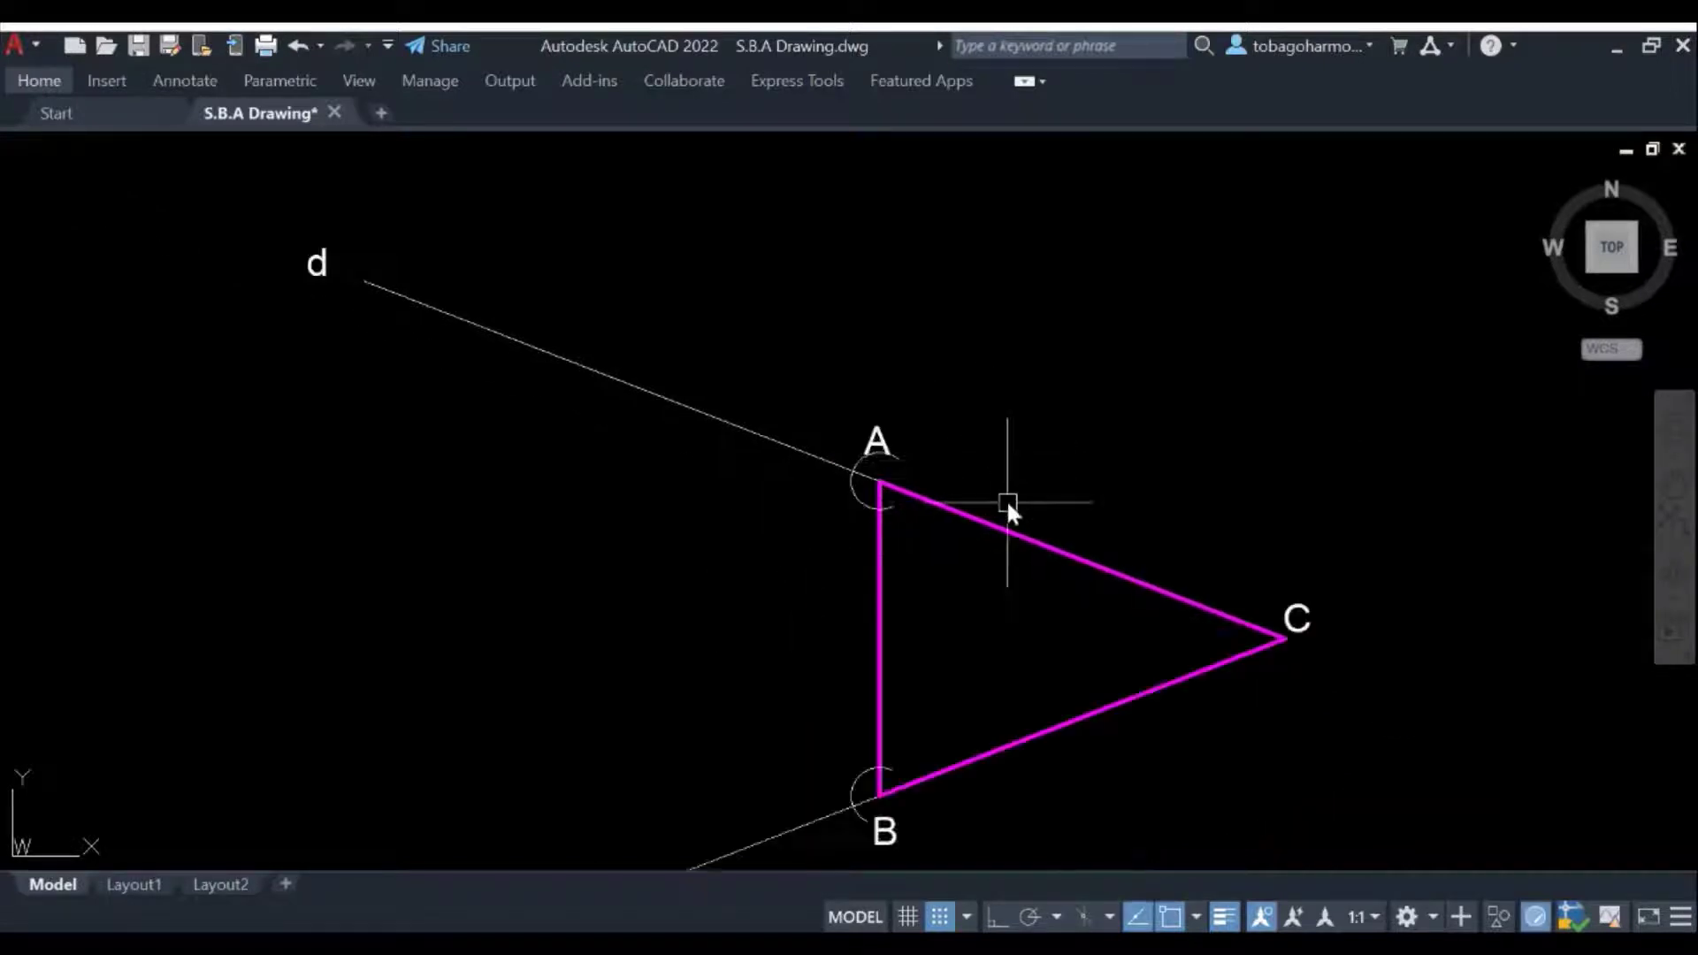
{"action": "middle_click_drag", "start_coordinate": [1005, 499], "coordinate": [1006, 380]}
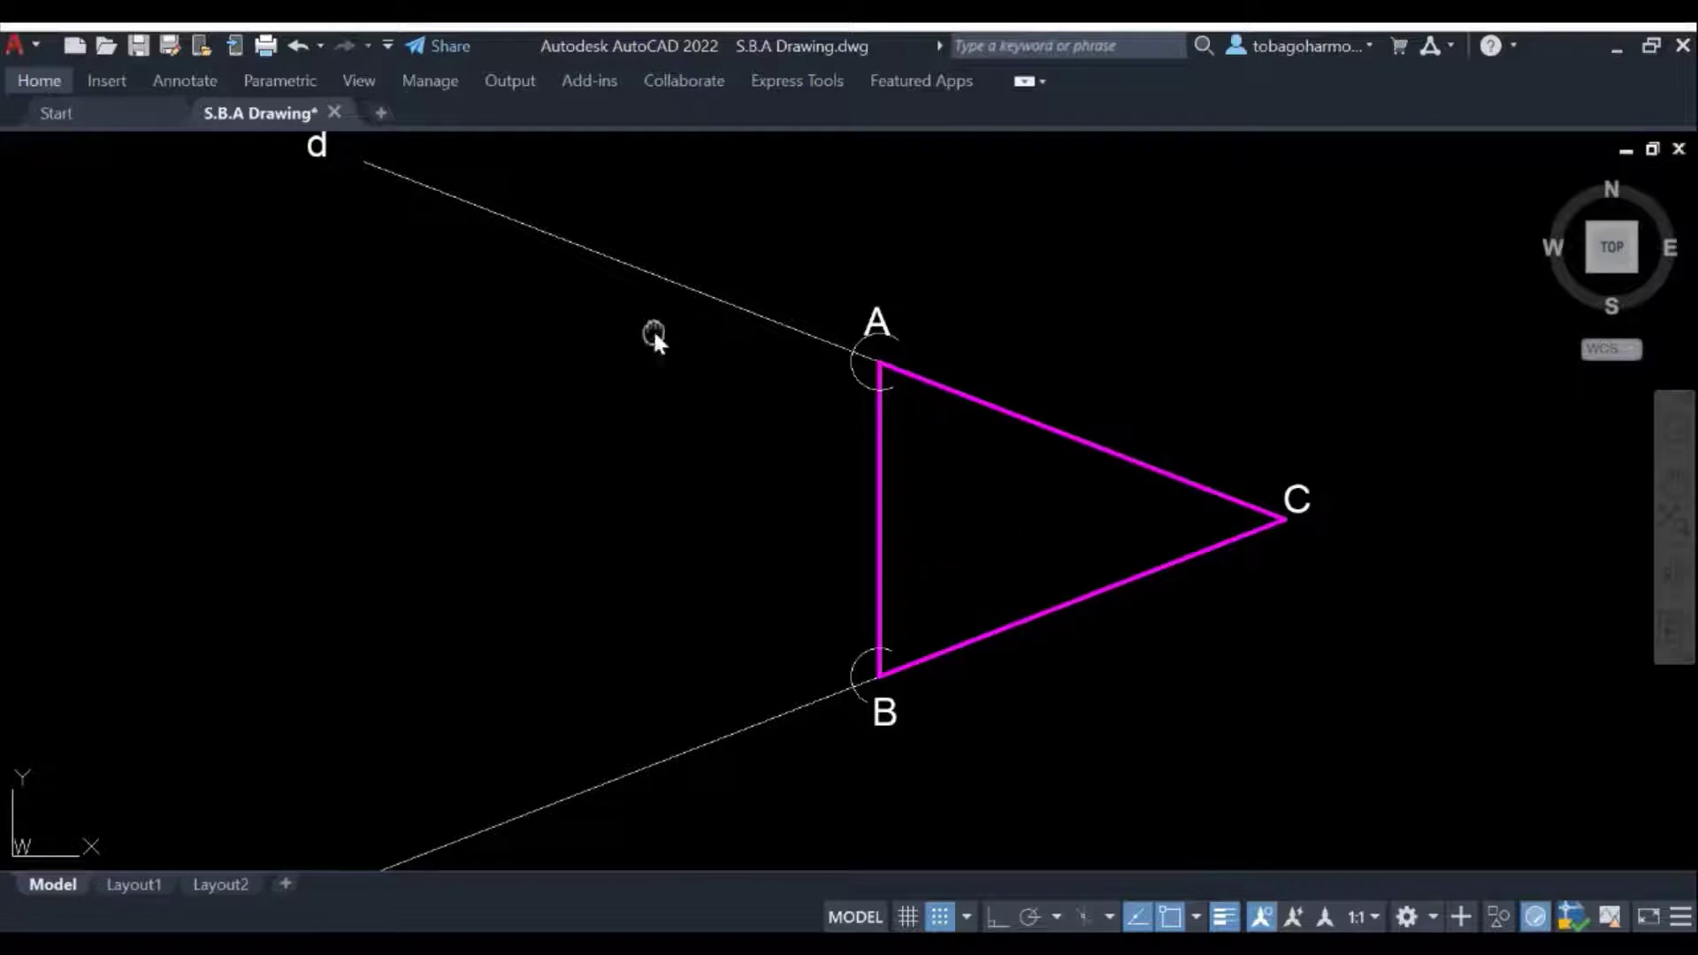
{"action": "middle_click_drag", "start_coordinate": [652, 327], "coordinate": [696, 301]}
{"action": "scroll", "coordinate": [761, 575], "scroll_direction": "down", "scroll_amount": 2}
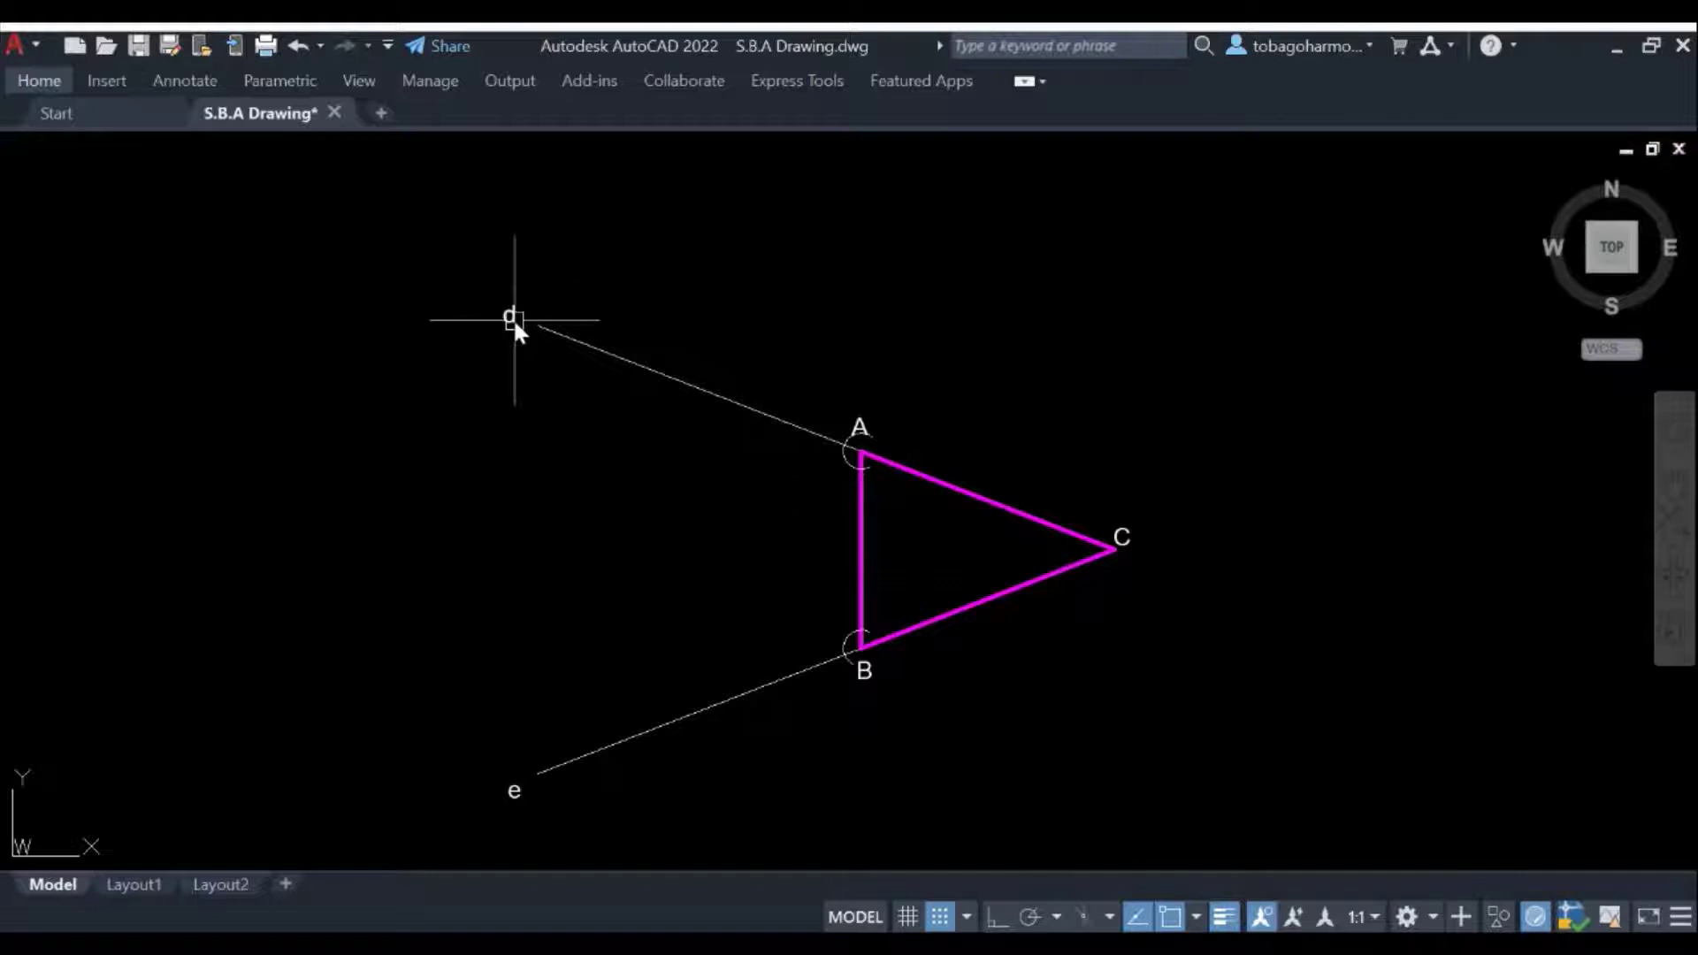
{"action": "scroll", "coordinate": [862, 500], "scroll_direction": "up", "scroll_amount": 2}
{"action": "scroll", "coordinate": [869, 426], "scroll_direction": "up", "scroll_amount": 2}
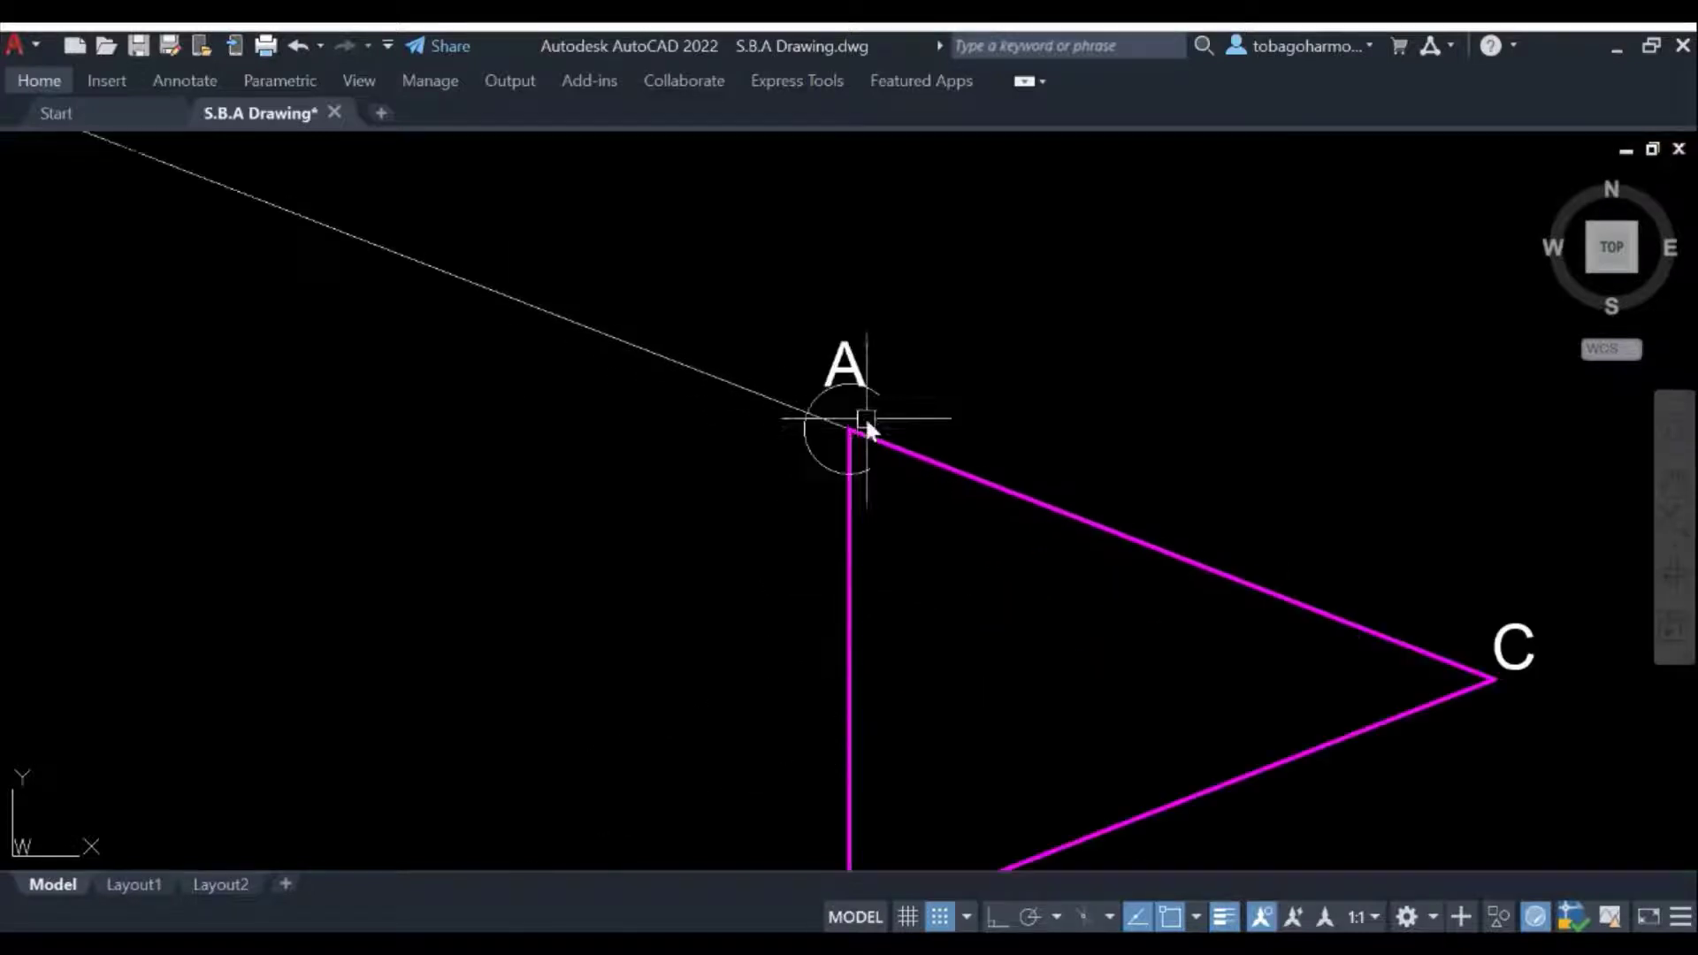
{"action": "middle_click_drag", "start_coordinate": [815, 595], "coordinate": [857, 363]}
{"action": "scroll", "coordinate": [822, 438], "scroll_direction": "down", "scroll_amount": 2}
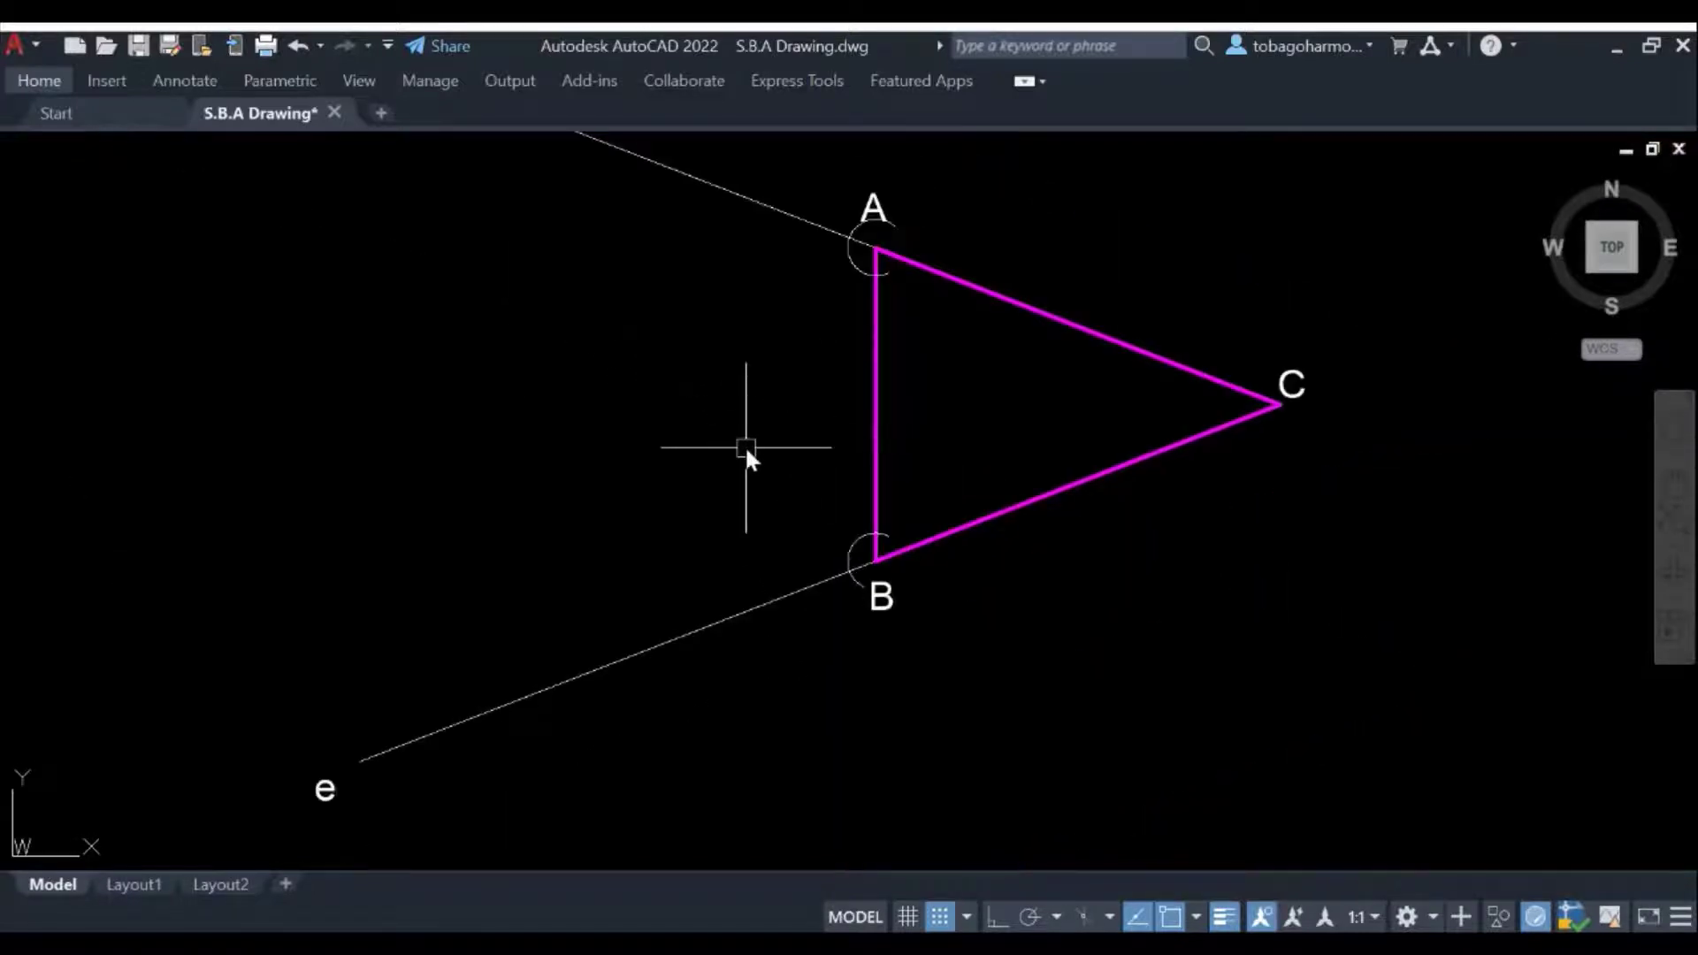
{"action": "type", "text": "arc"}
{"action": "key", "text": "Return"}
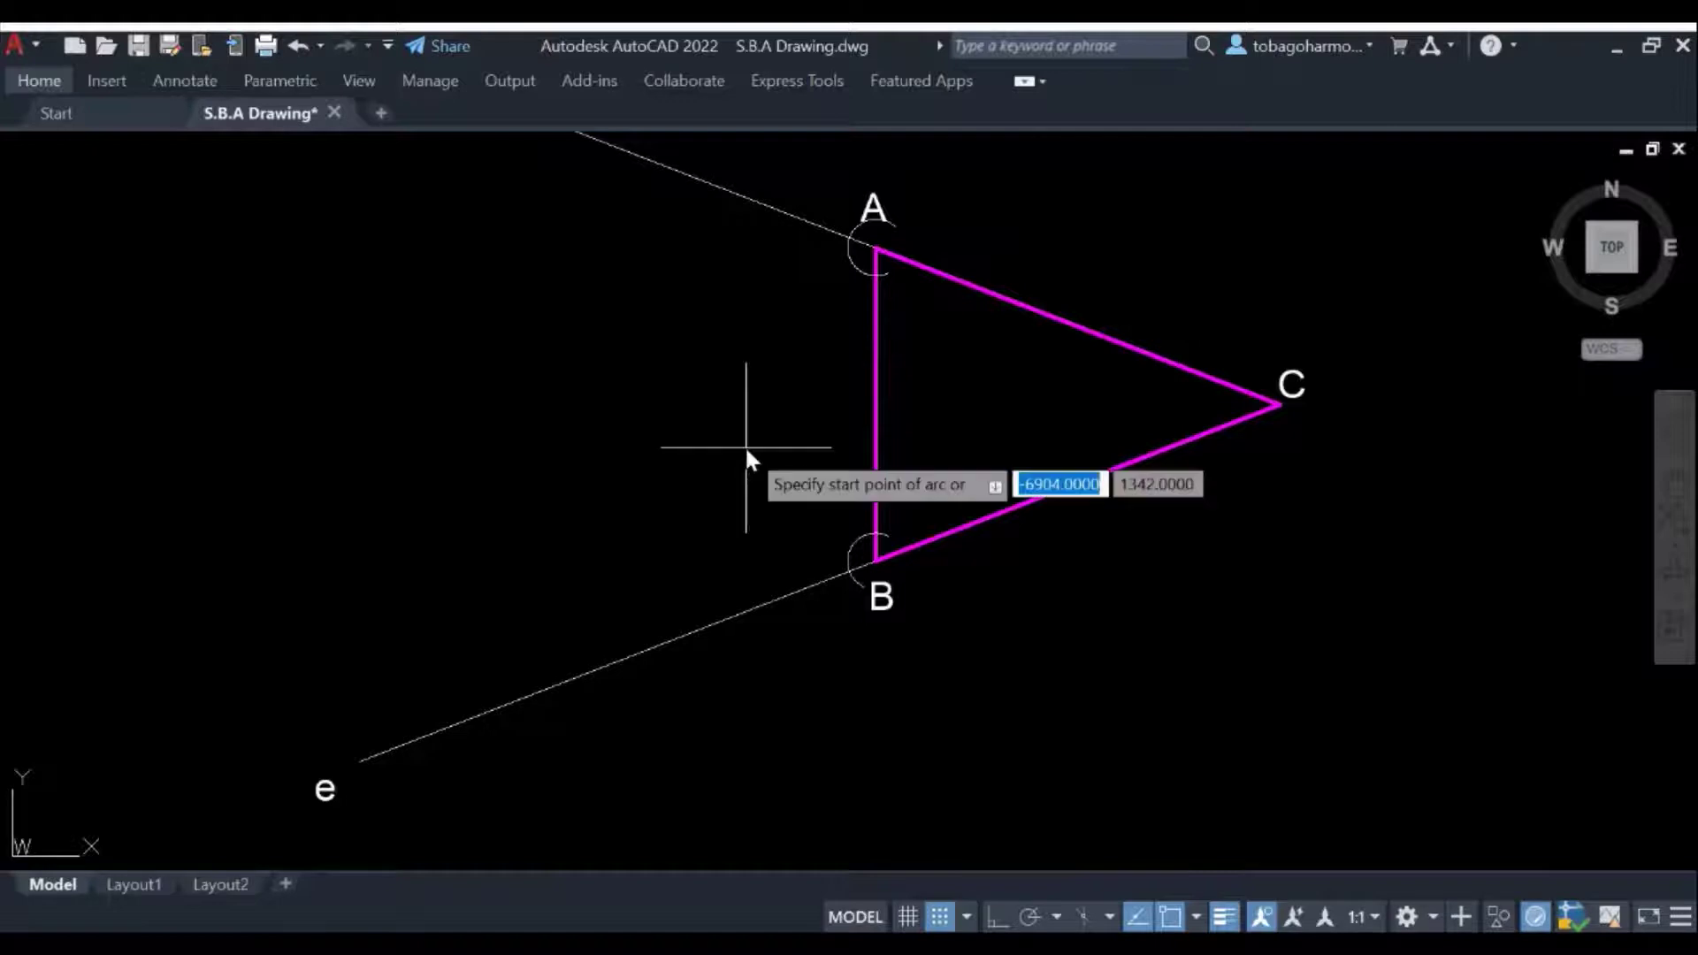
{"action": "type", "text": "c"}
{"action": "key", "text": "Return"}
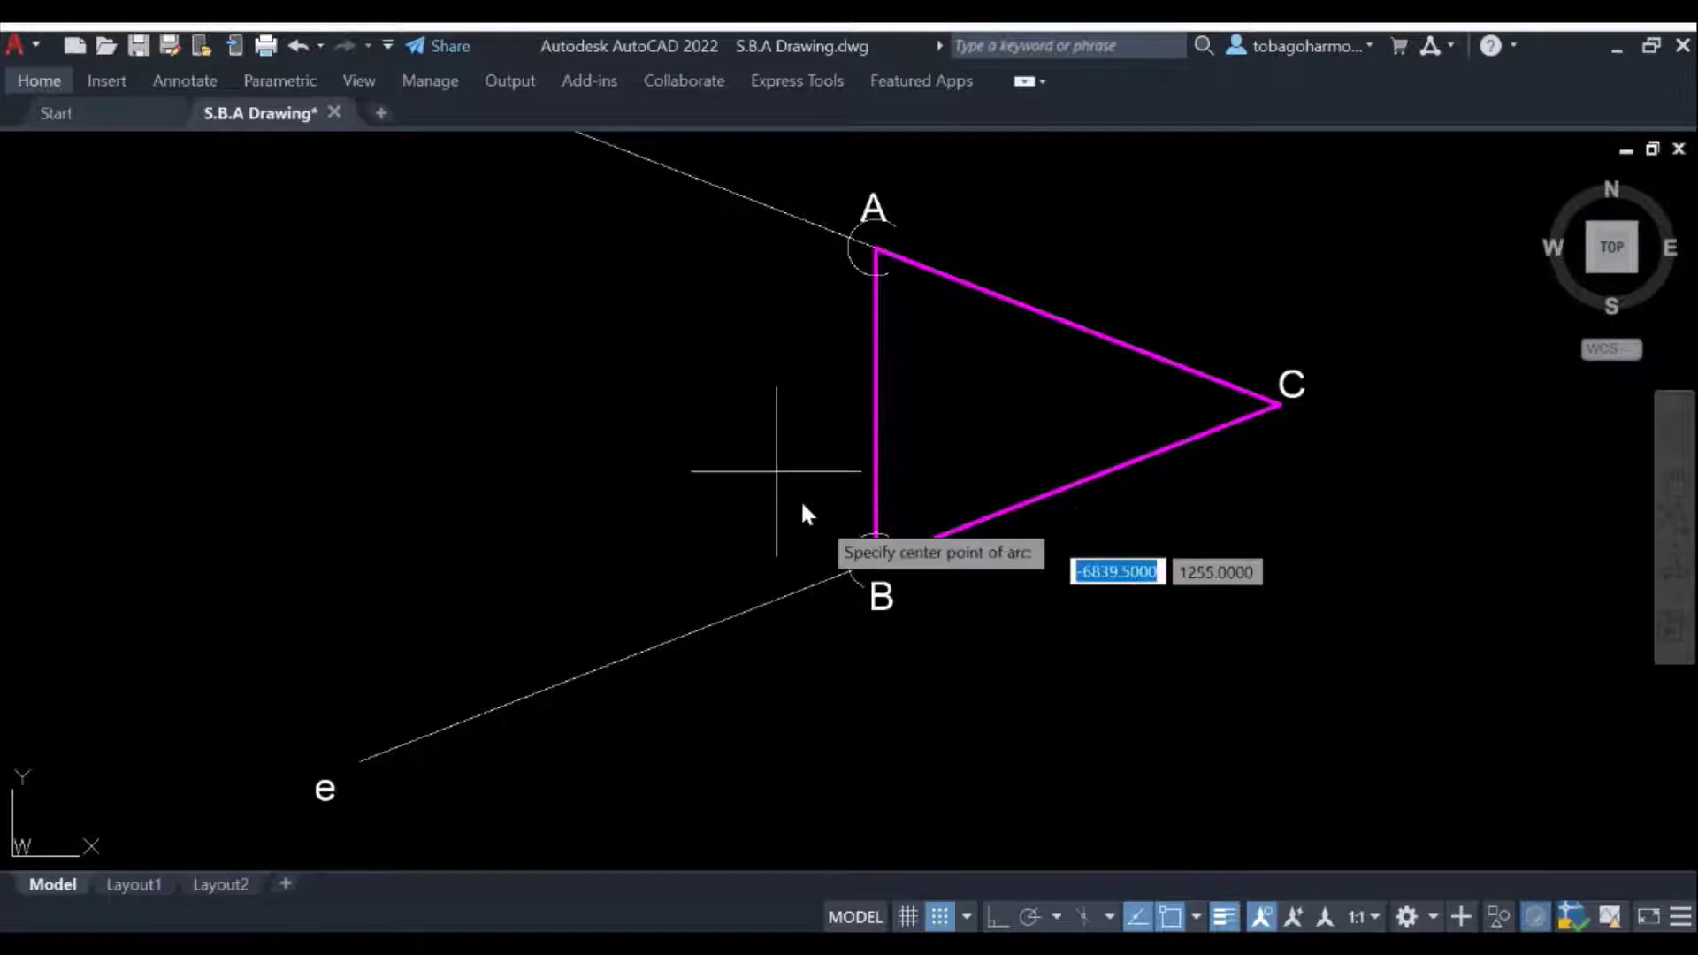
{"action": "left_click", "coordinate": [873, 537]}
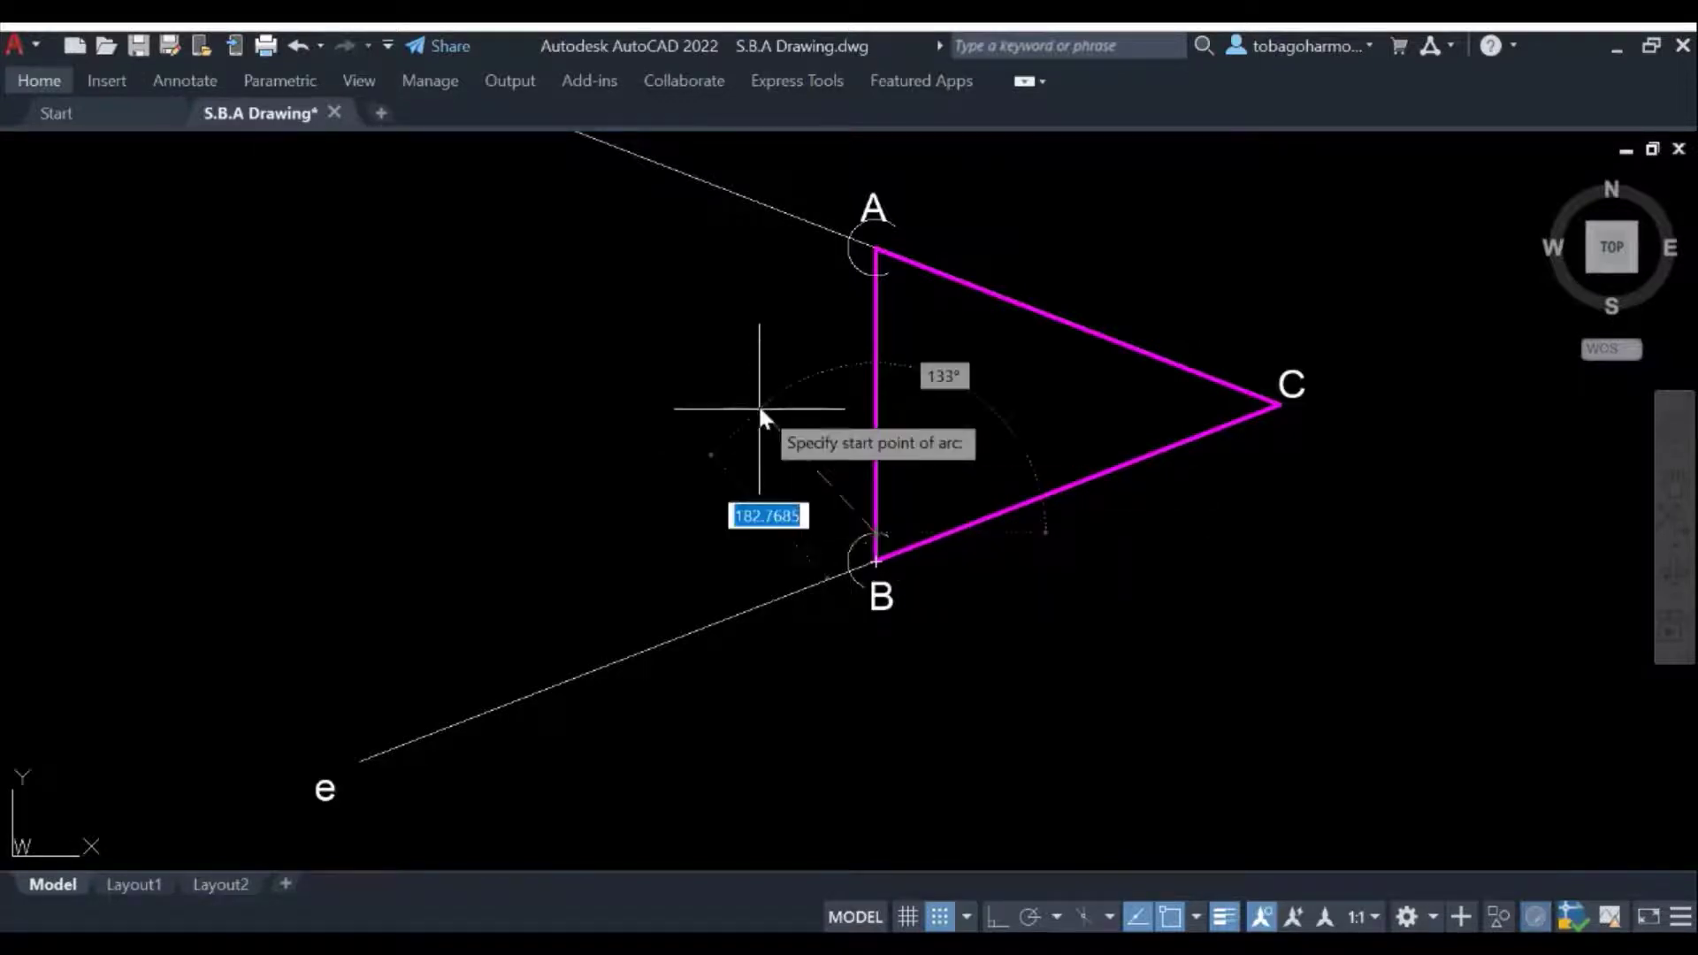
{"action": "type", "text": "50"}
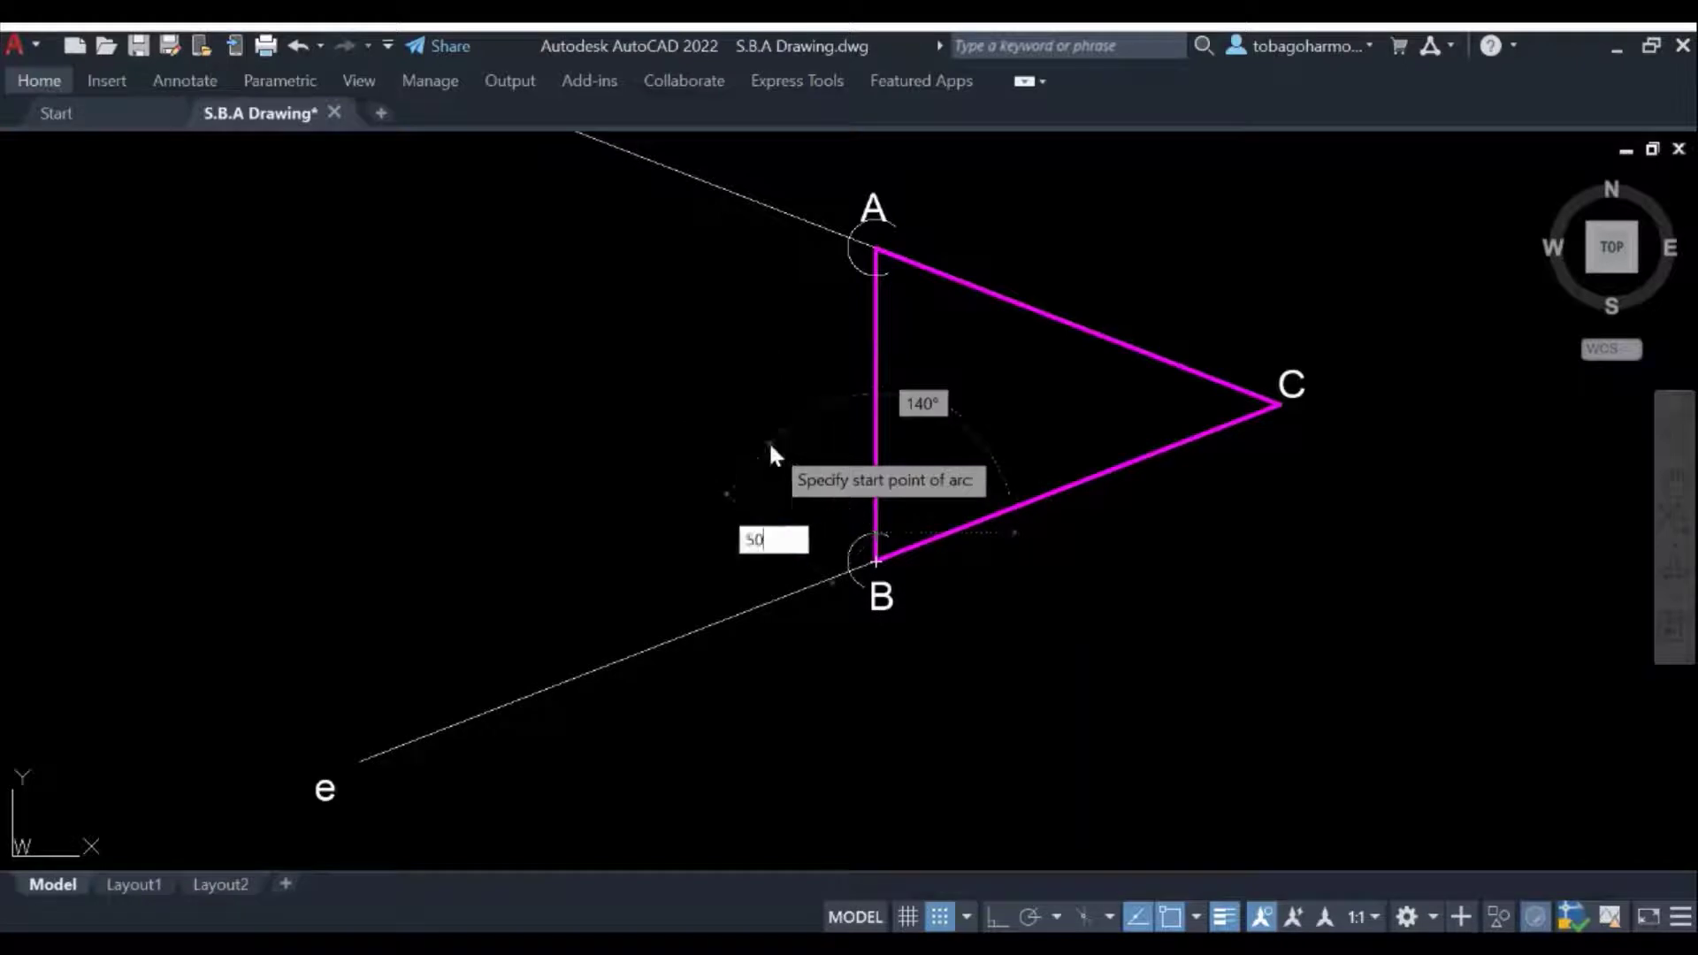
{"action": "key", "text": "Return"}
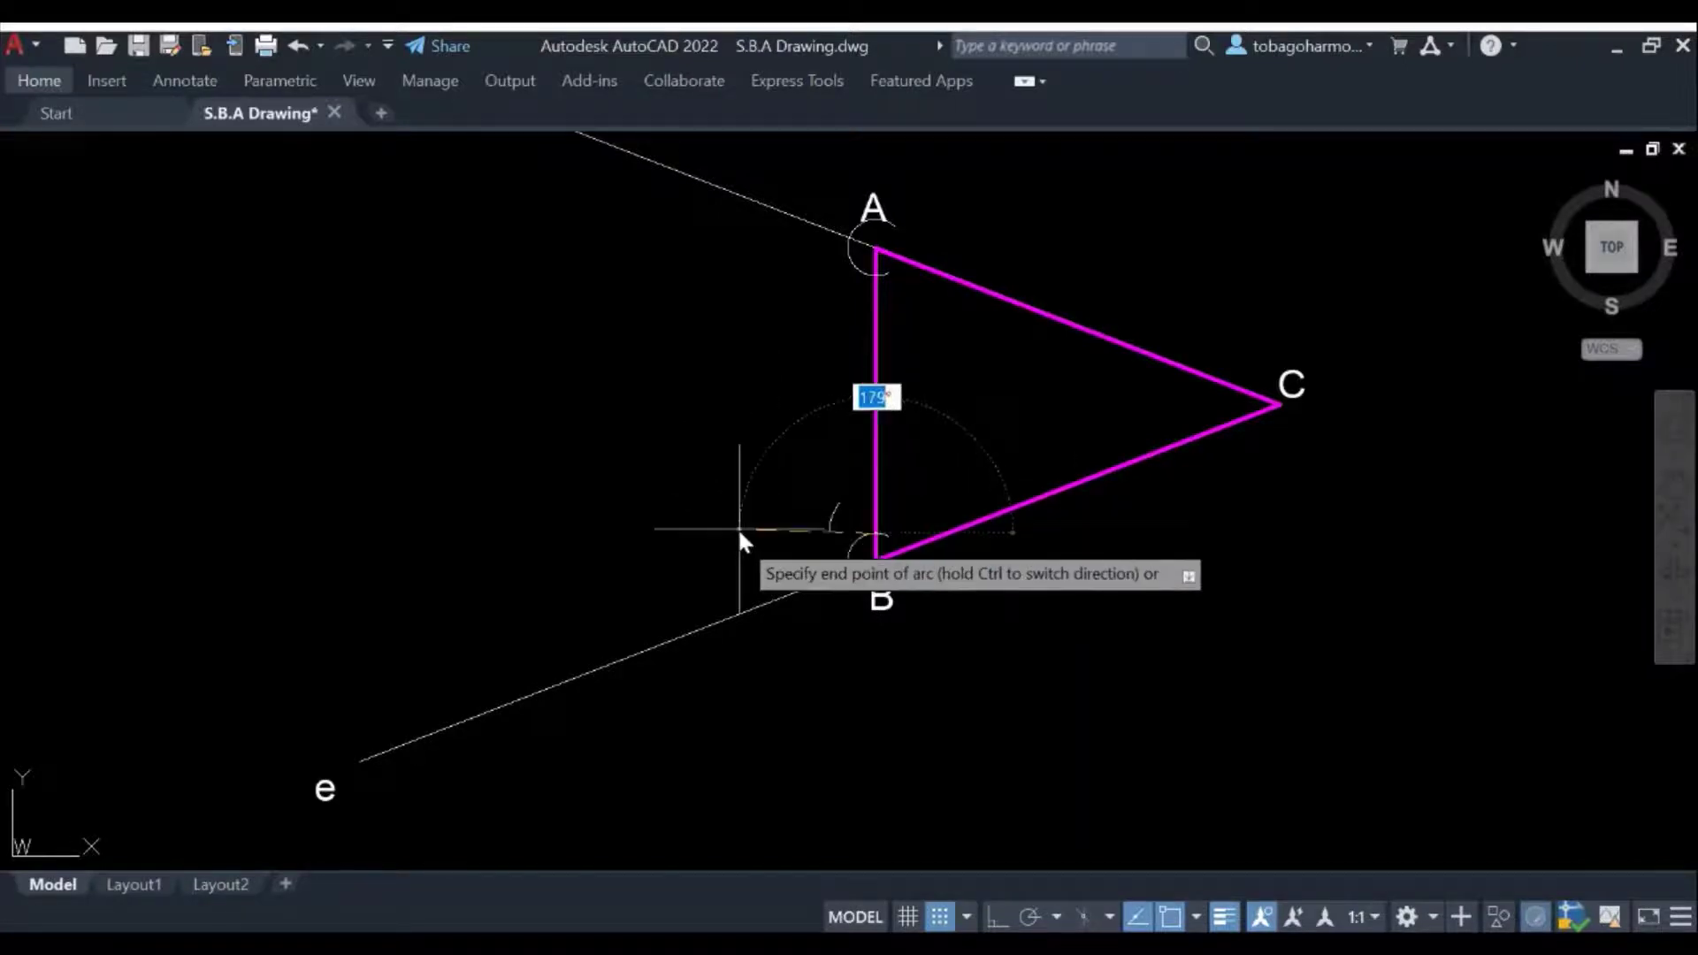
Cancel the unfinished arc and restart the ARC command.
{"action": "scroll", "coordinate": [725, 574], "scroll_direction": "up", "scroll_amount": 2}
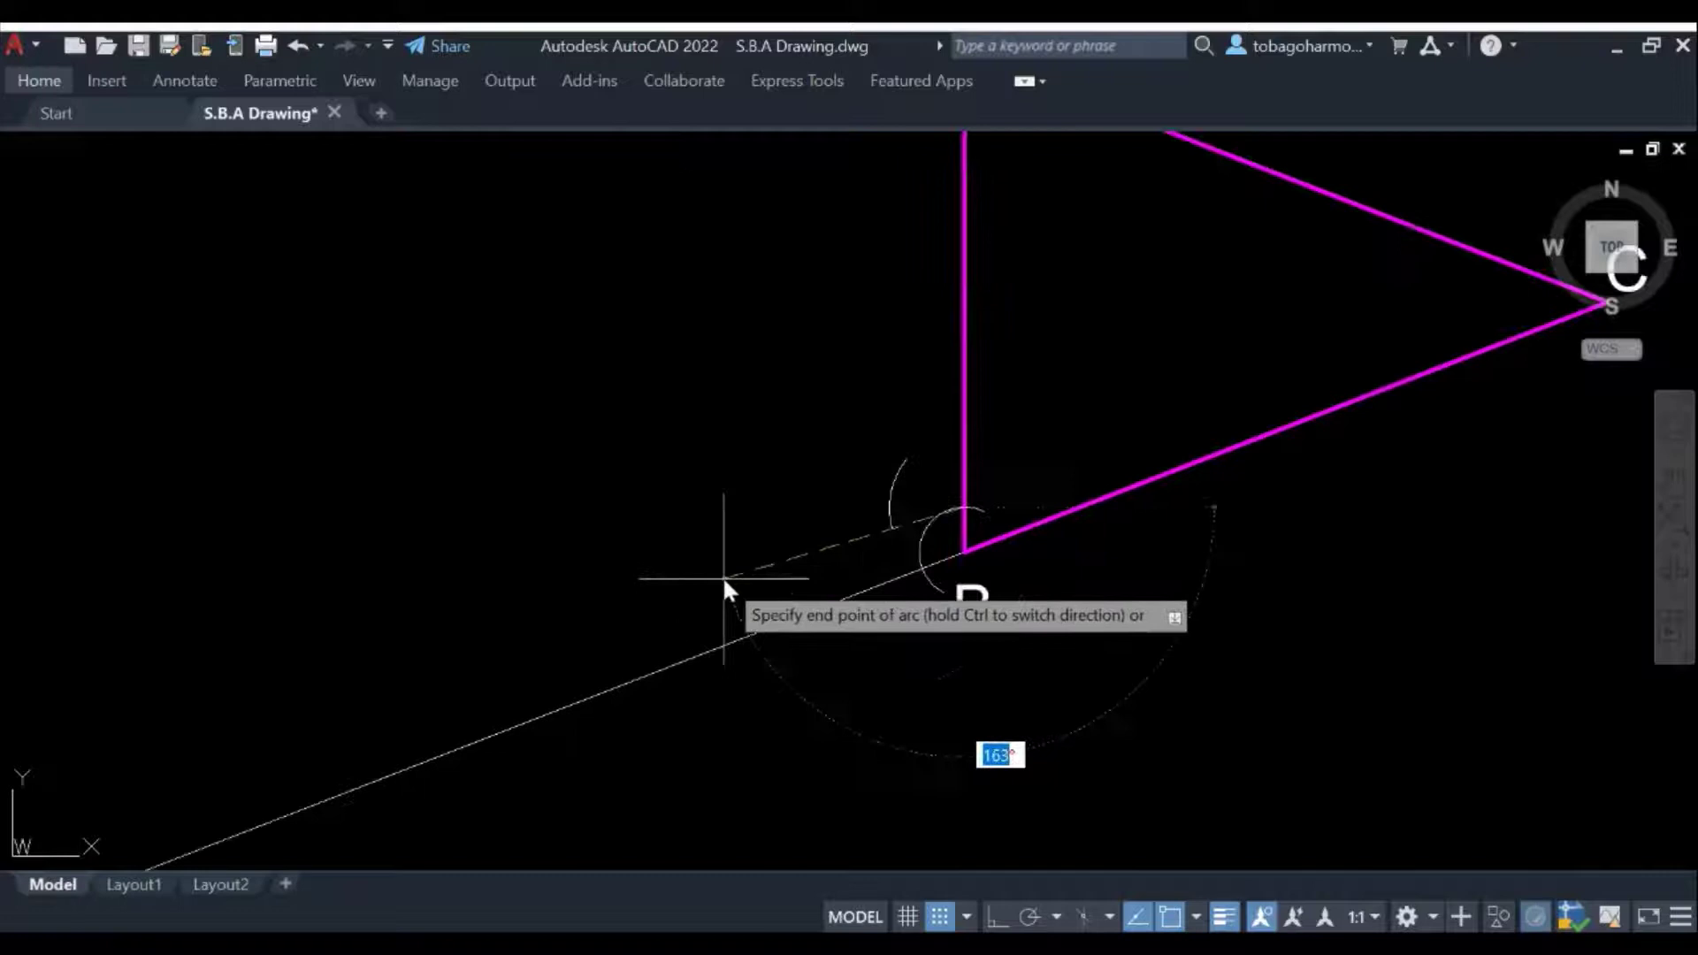
{"action": "key", "text": "Escape"}
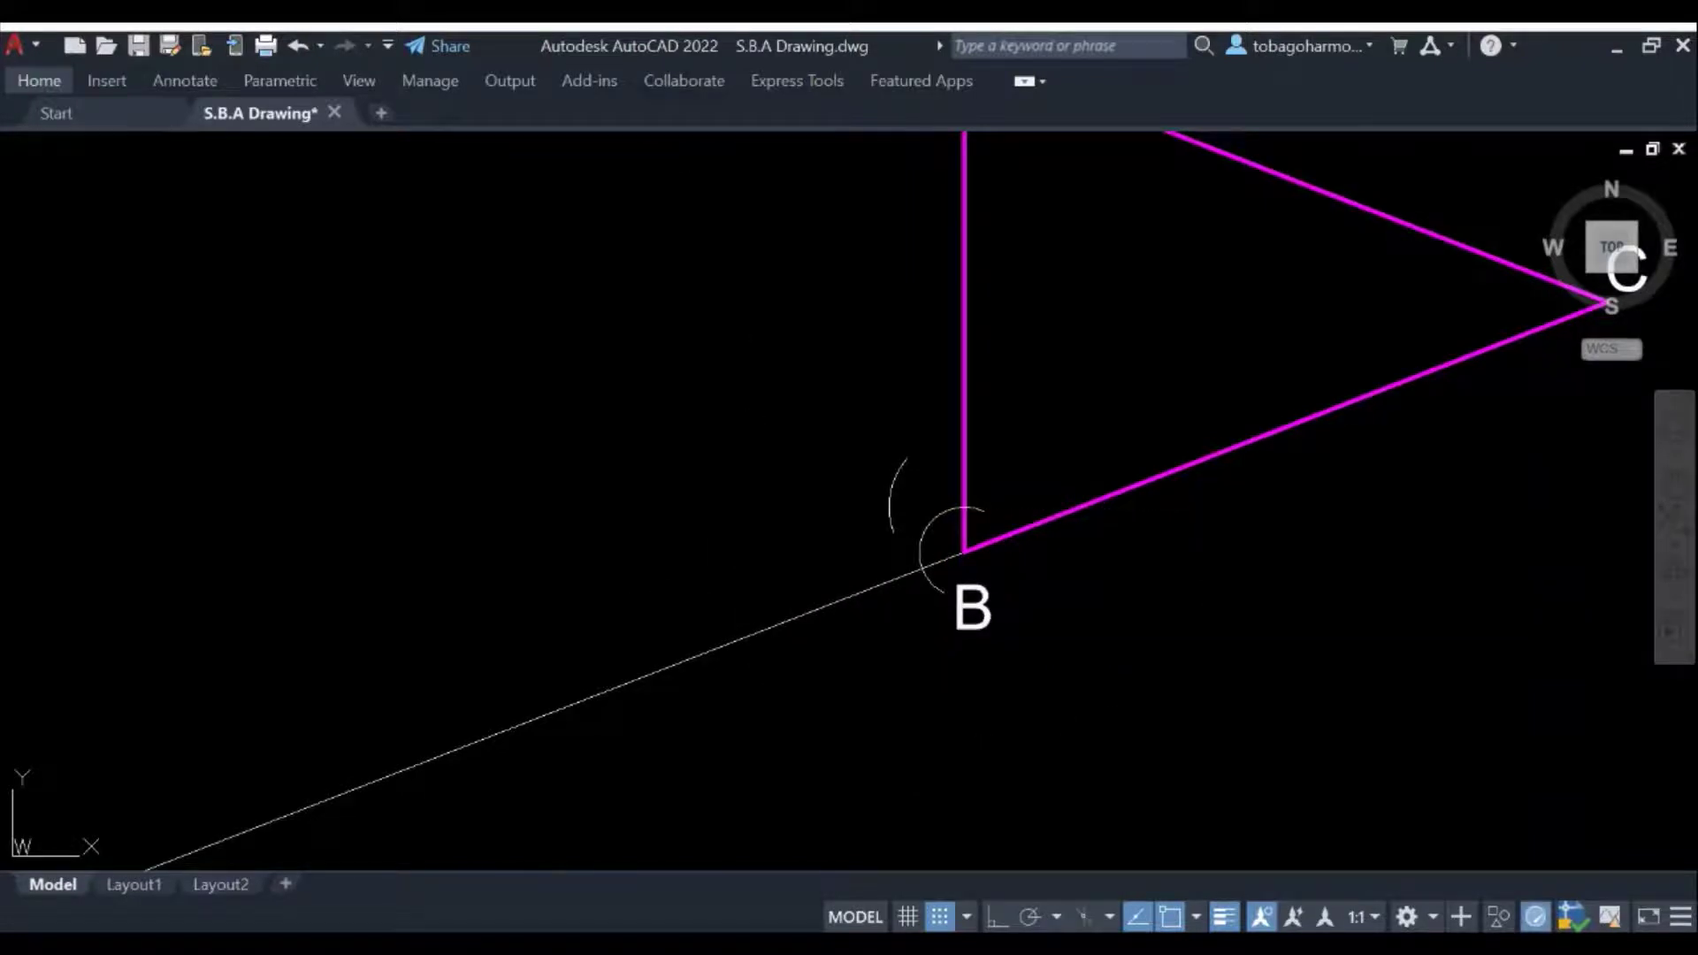
{"action": "key", "text": "Return"}
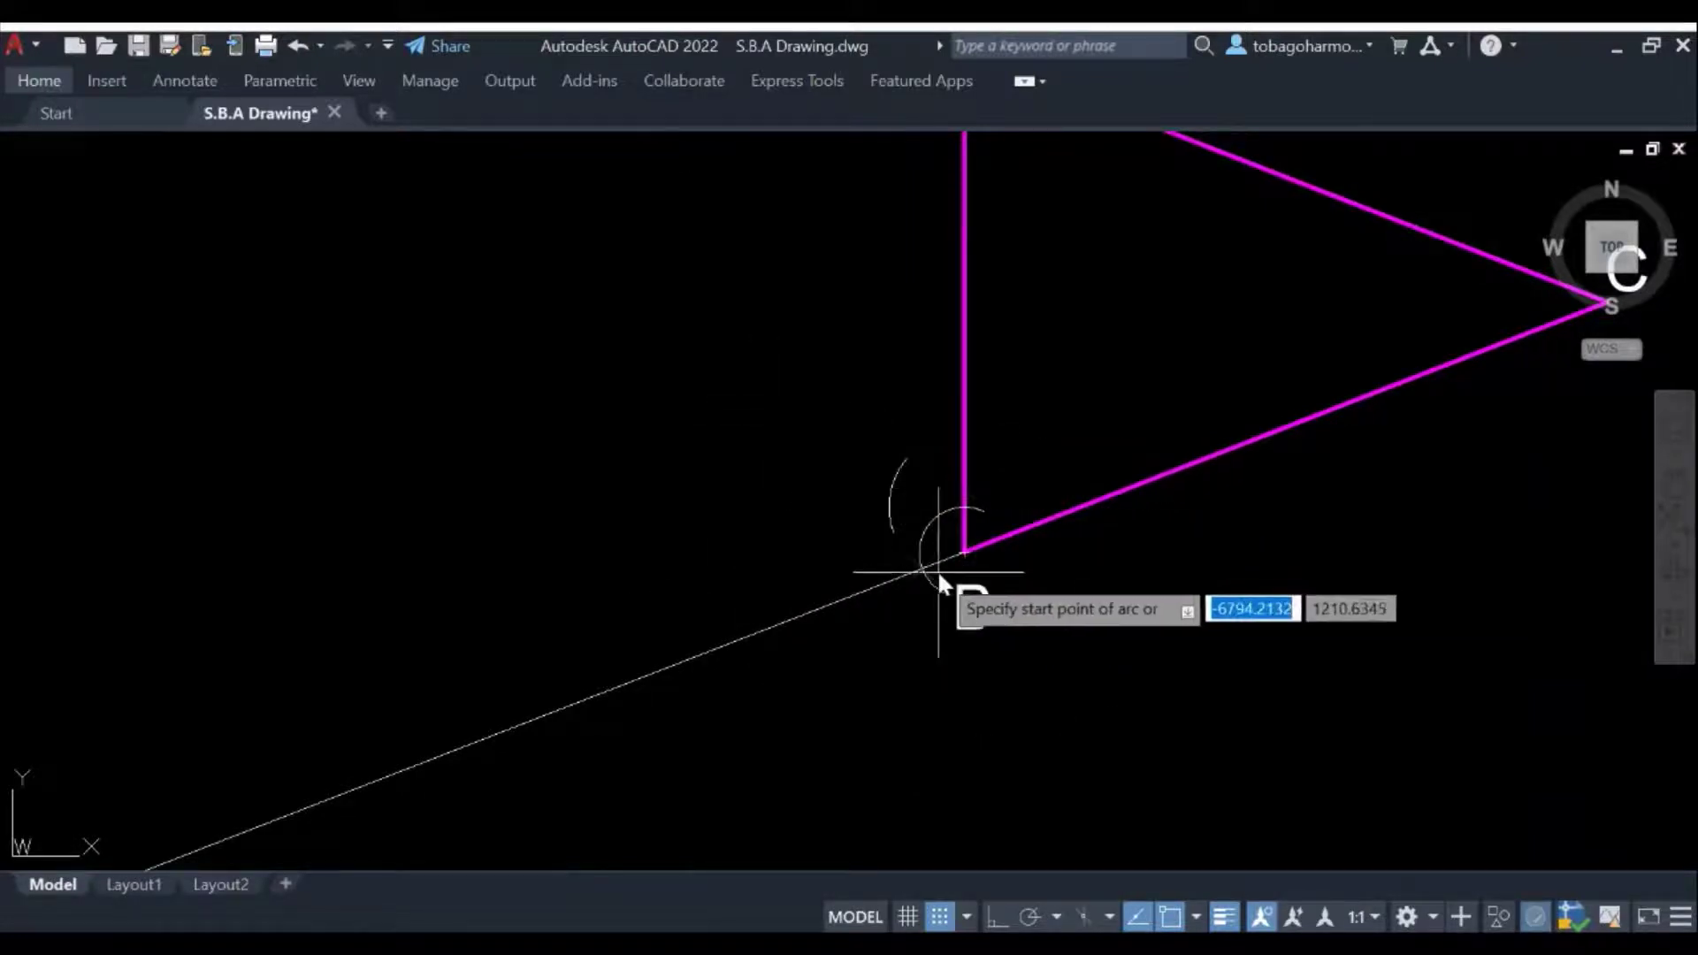
Draw a radius-50 arc centred beside B, crossing the earlier radius-30 arc.
{"action": "type", "text": "c"}
{"action": "key", "text": "Return"}
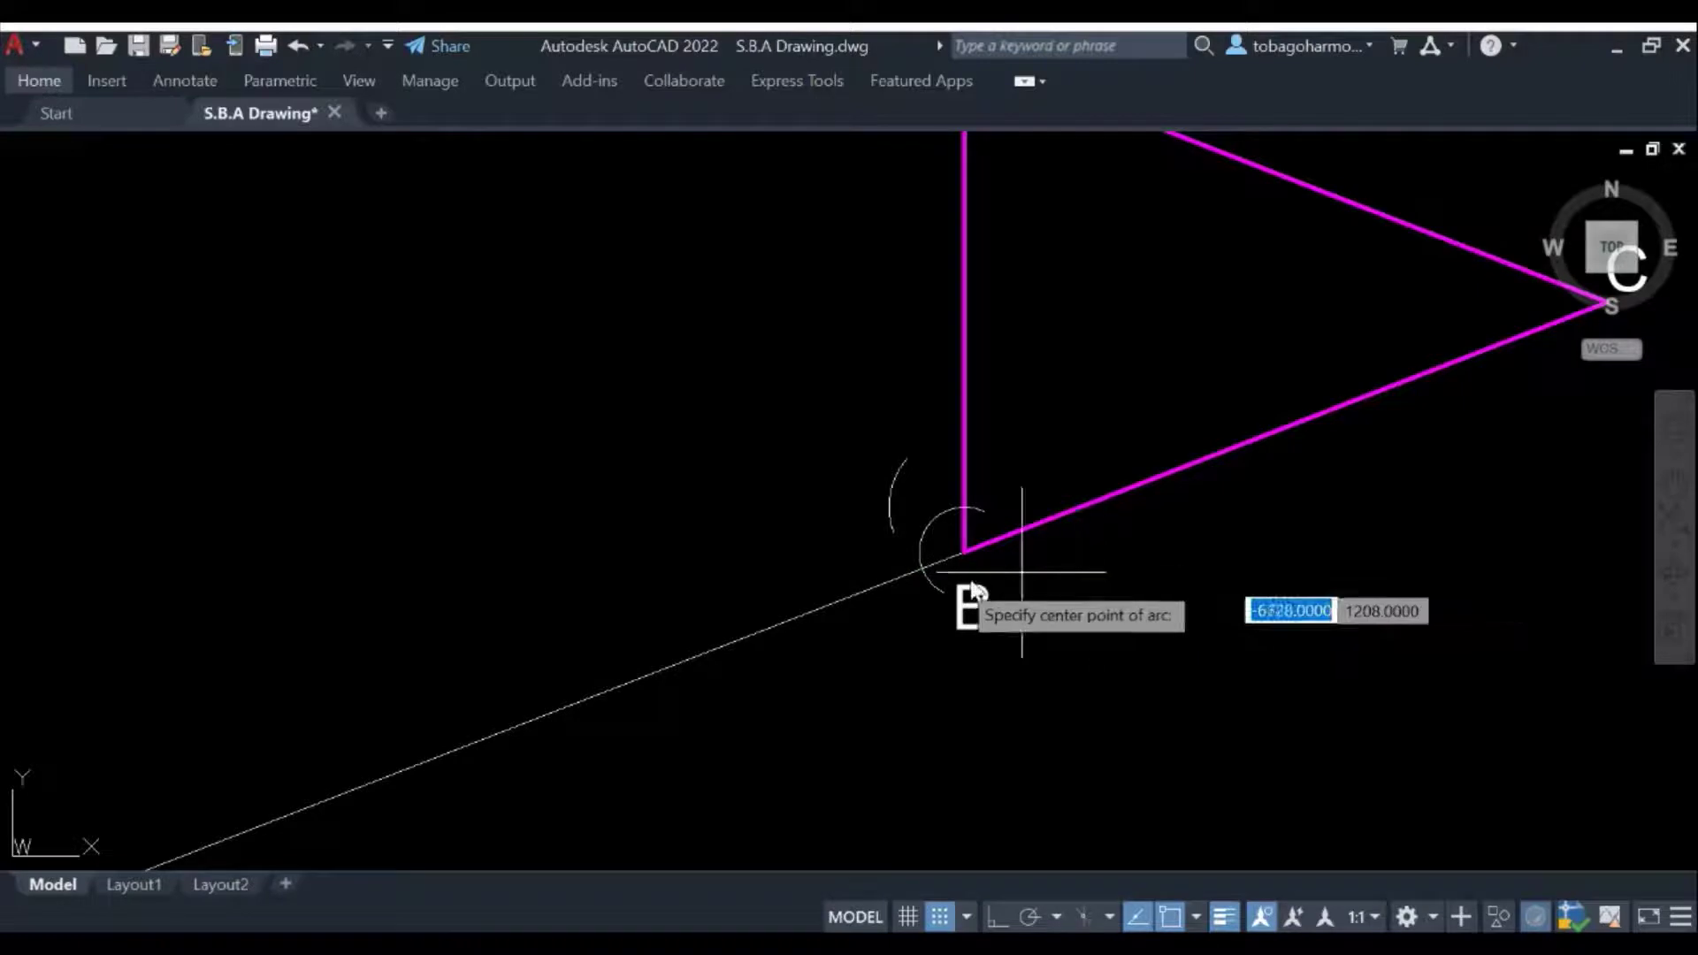
{"action": "left_click", "coordinate": [915, 572]}
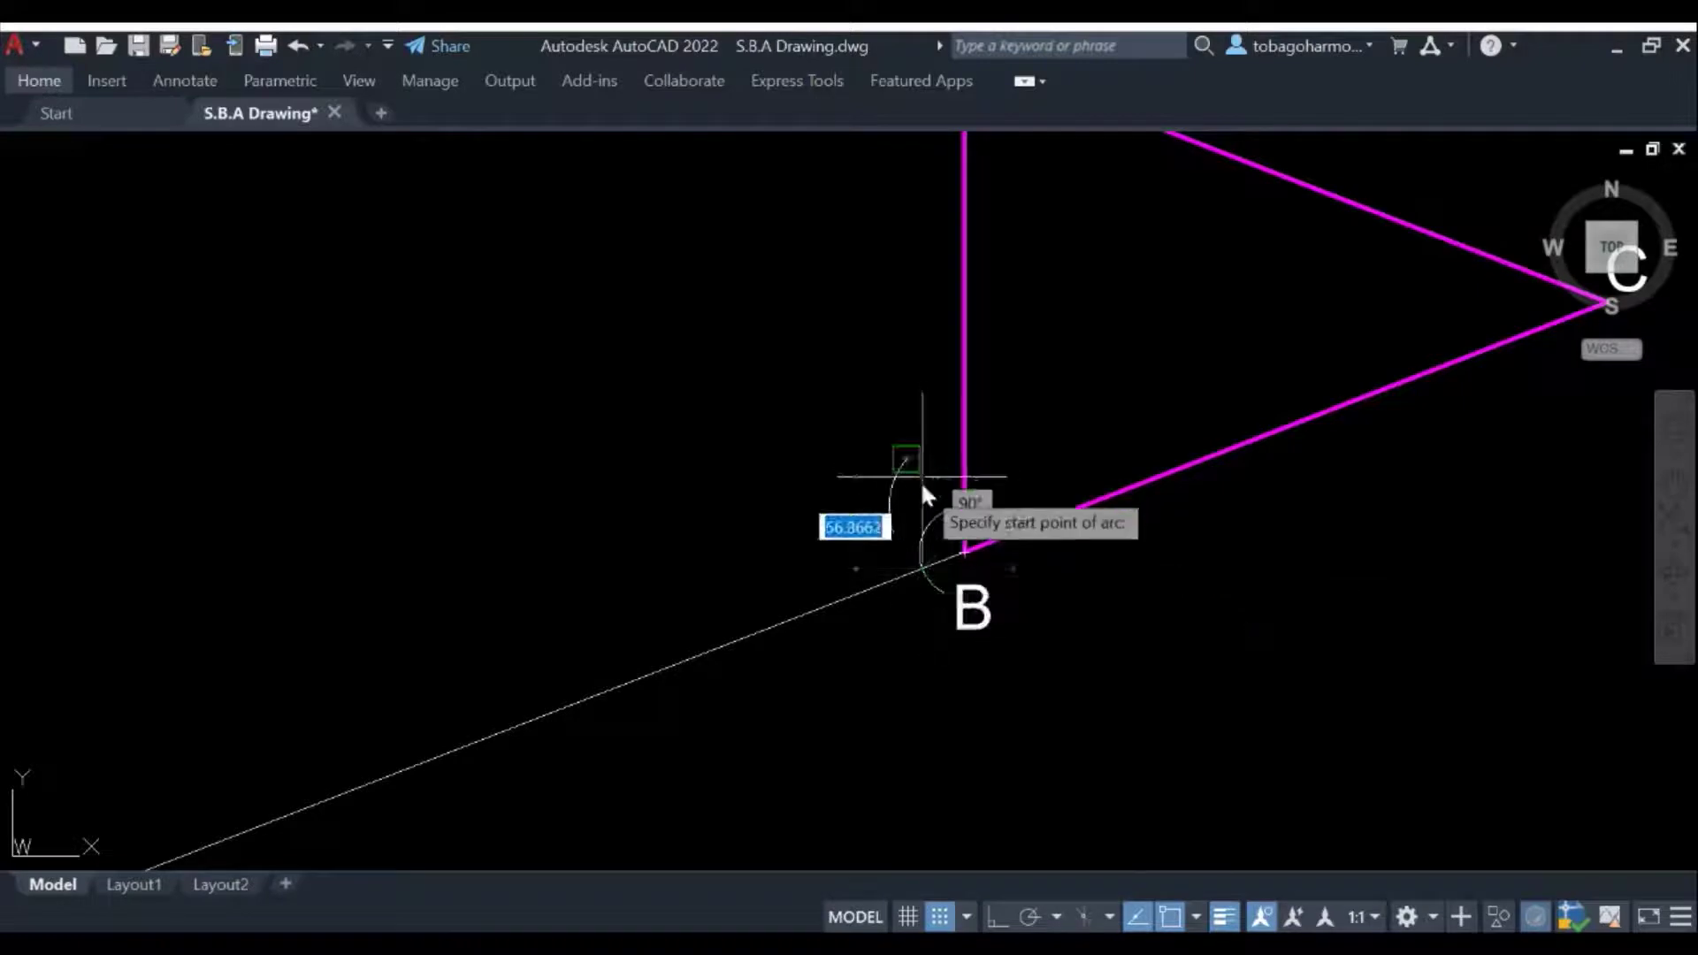
{"action": "scroll", "coordinate": [922, 488], "scroll_direction": "up", "scroll_amount": 2}
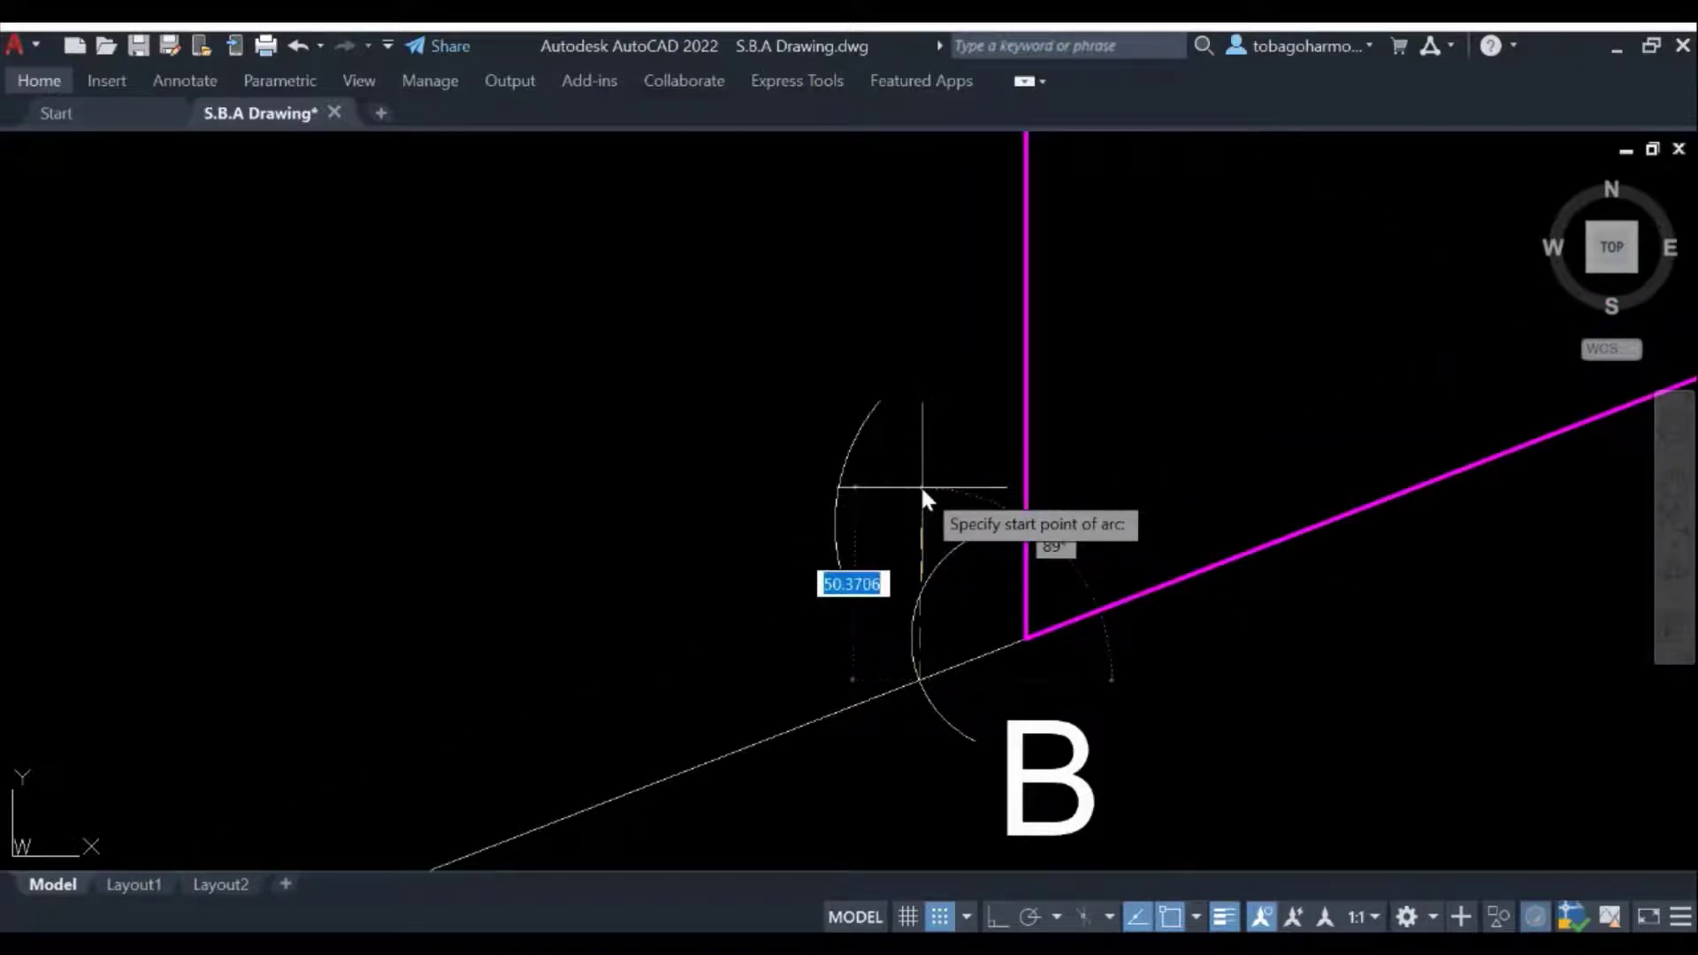
{"action": "type", "text": "50"}
{"action": "key", "text": "Return"}
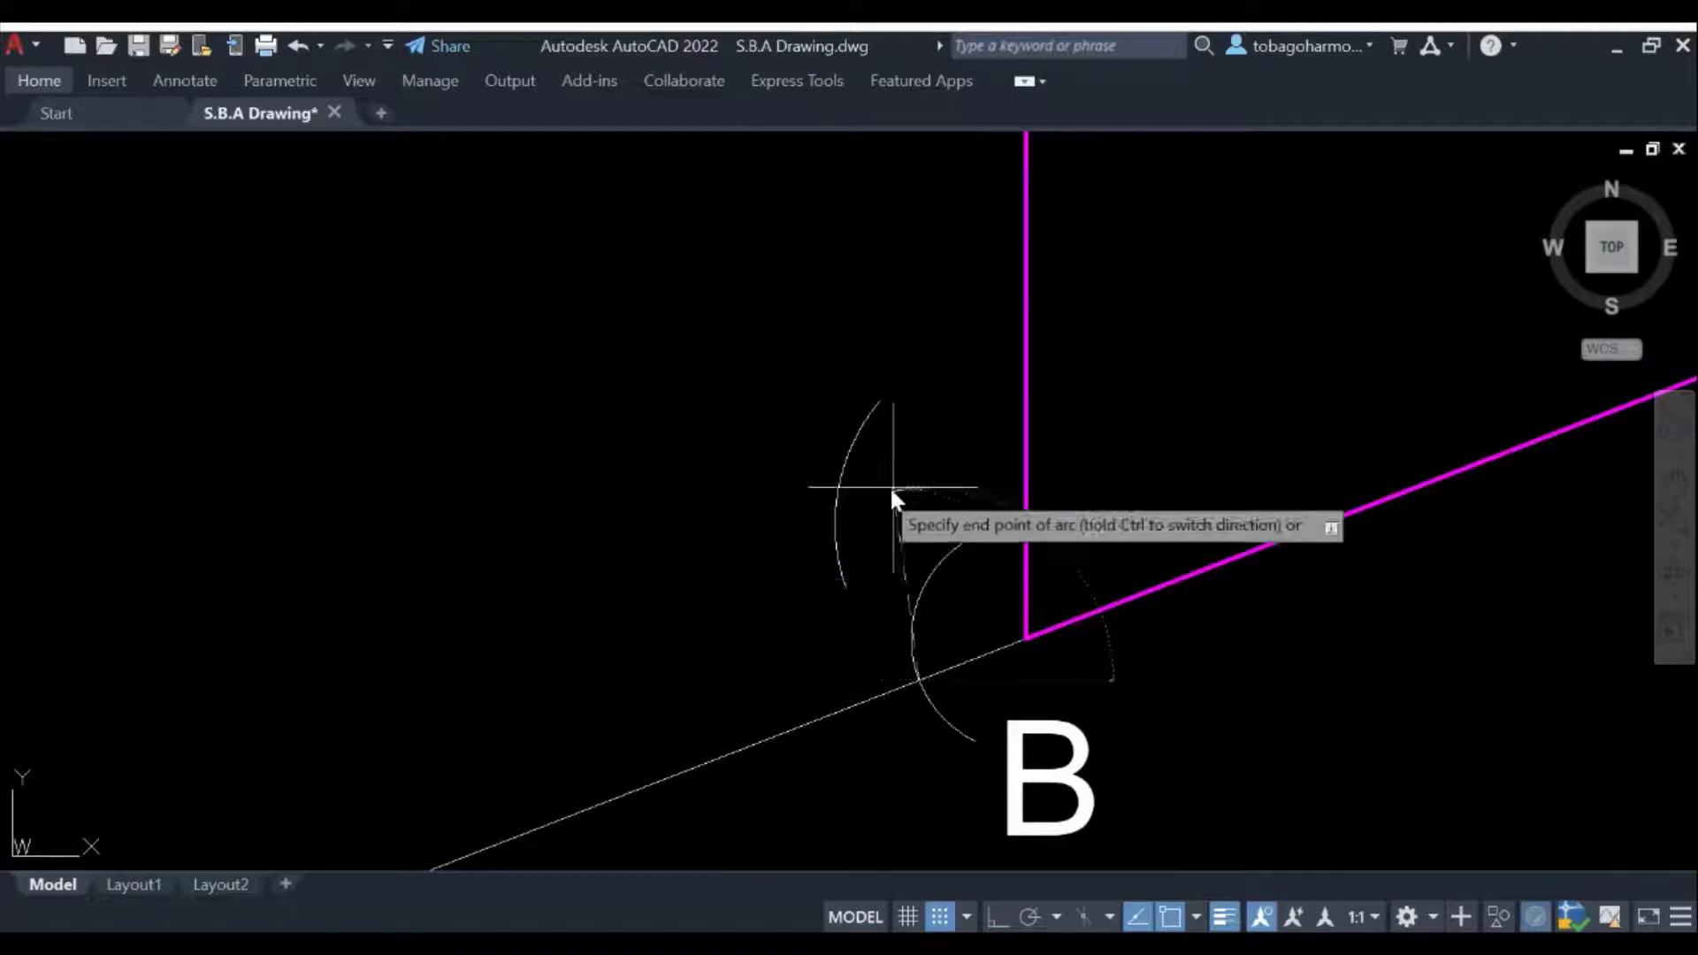
{"action": "left_click", "coordinate": [723, 531]}
{"action": "scroll", "coordinate": [752, 380], "scroll_direction": "down", "scroll_amount": 3}
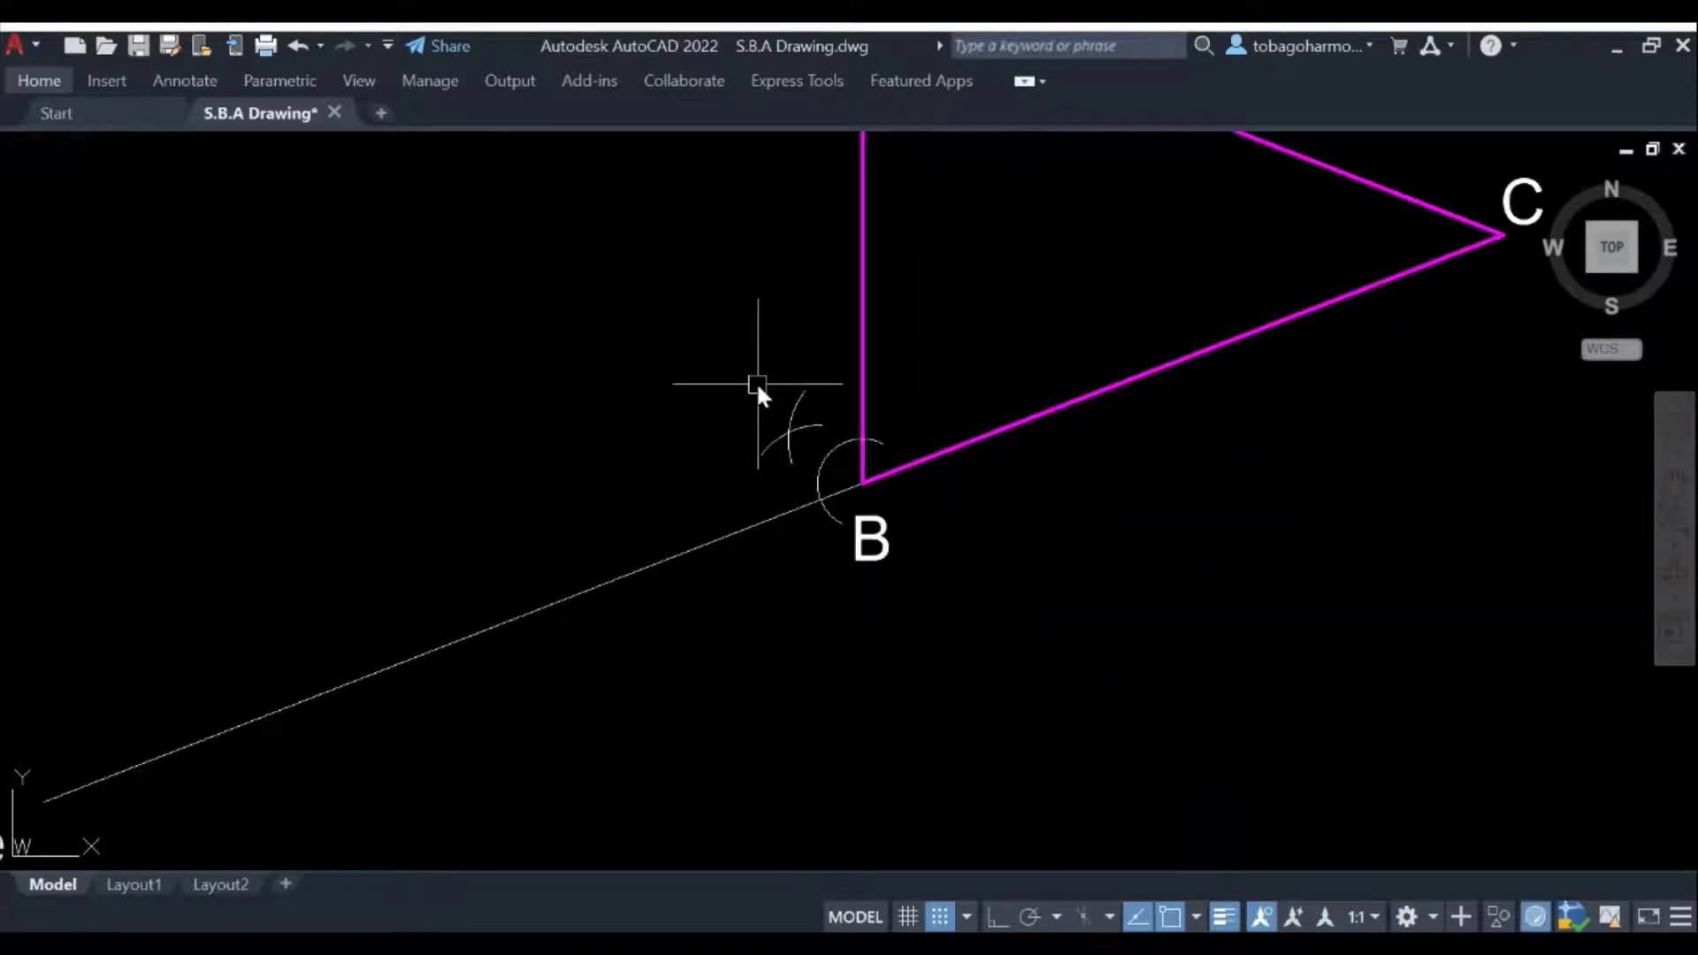
{"action": "middle_click_drag", "start_coordinate": [788, 284], "coordinate": [618, 542]}
{"action": "middle_click_drag", "start_coordinate": [640, 322], "coordinate": [541, 428]}
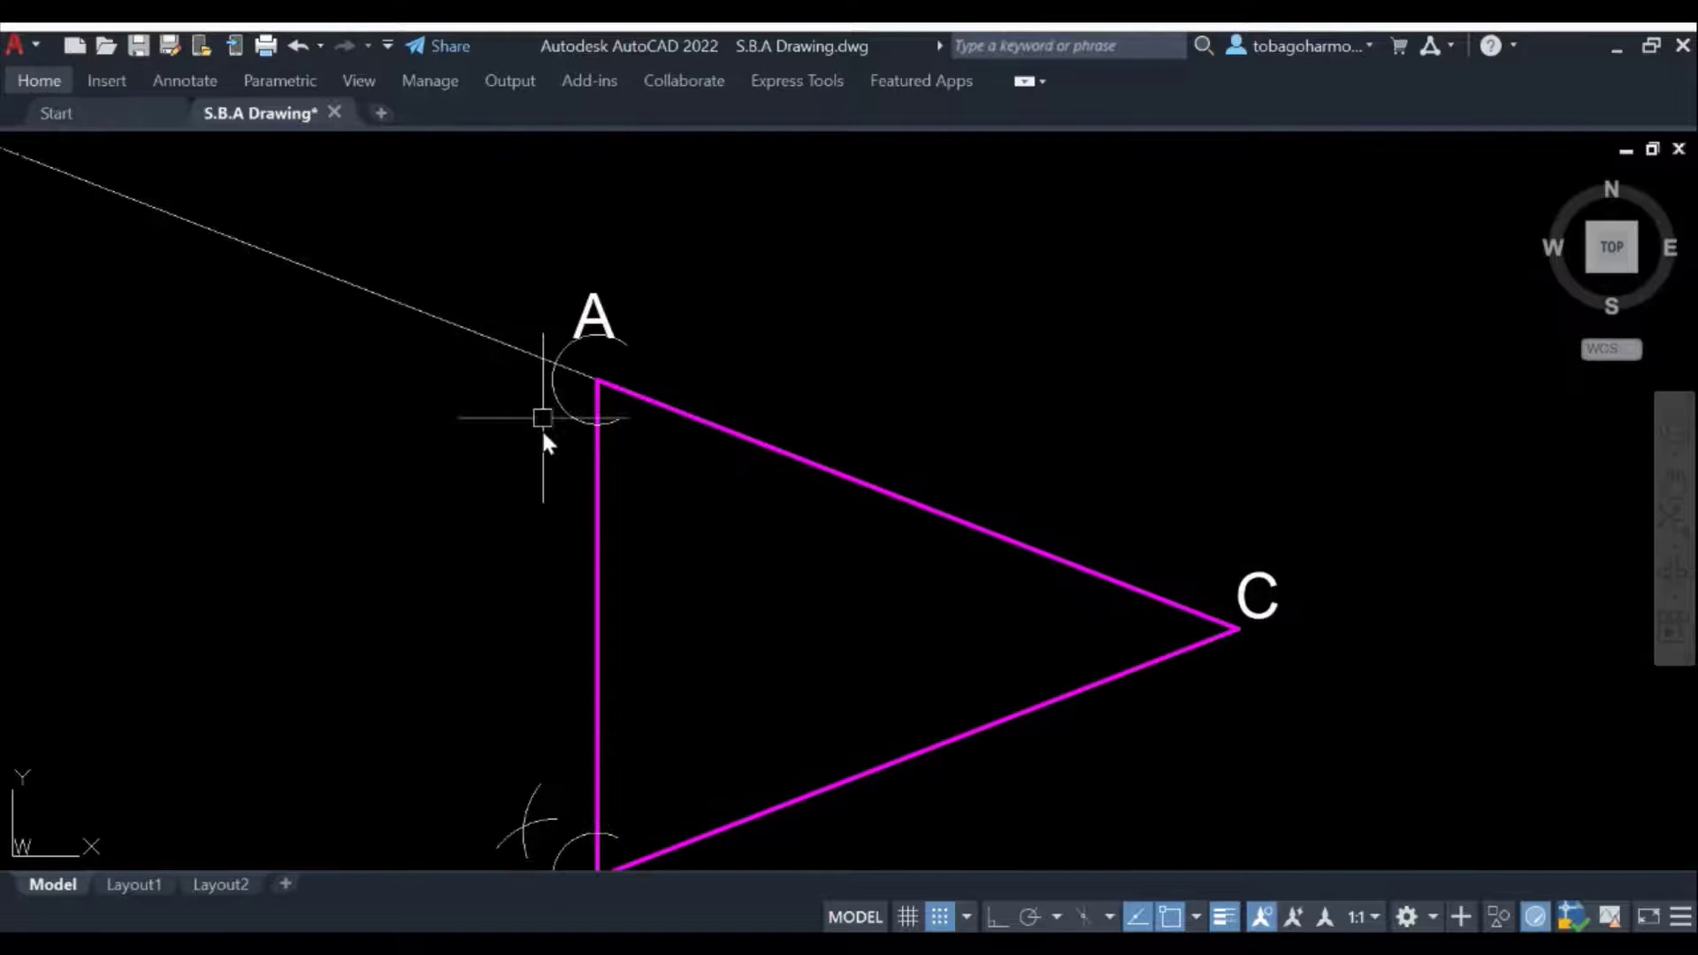
{"action": "scroll", "coordinate": [544, 372], "scroll_direction": "up", "scroll_amount": 2}
Draw an arc centred where the extended line meets A's arc, with chosen start and end.
{"action": "key", "text": "Return"}
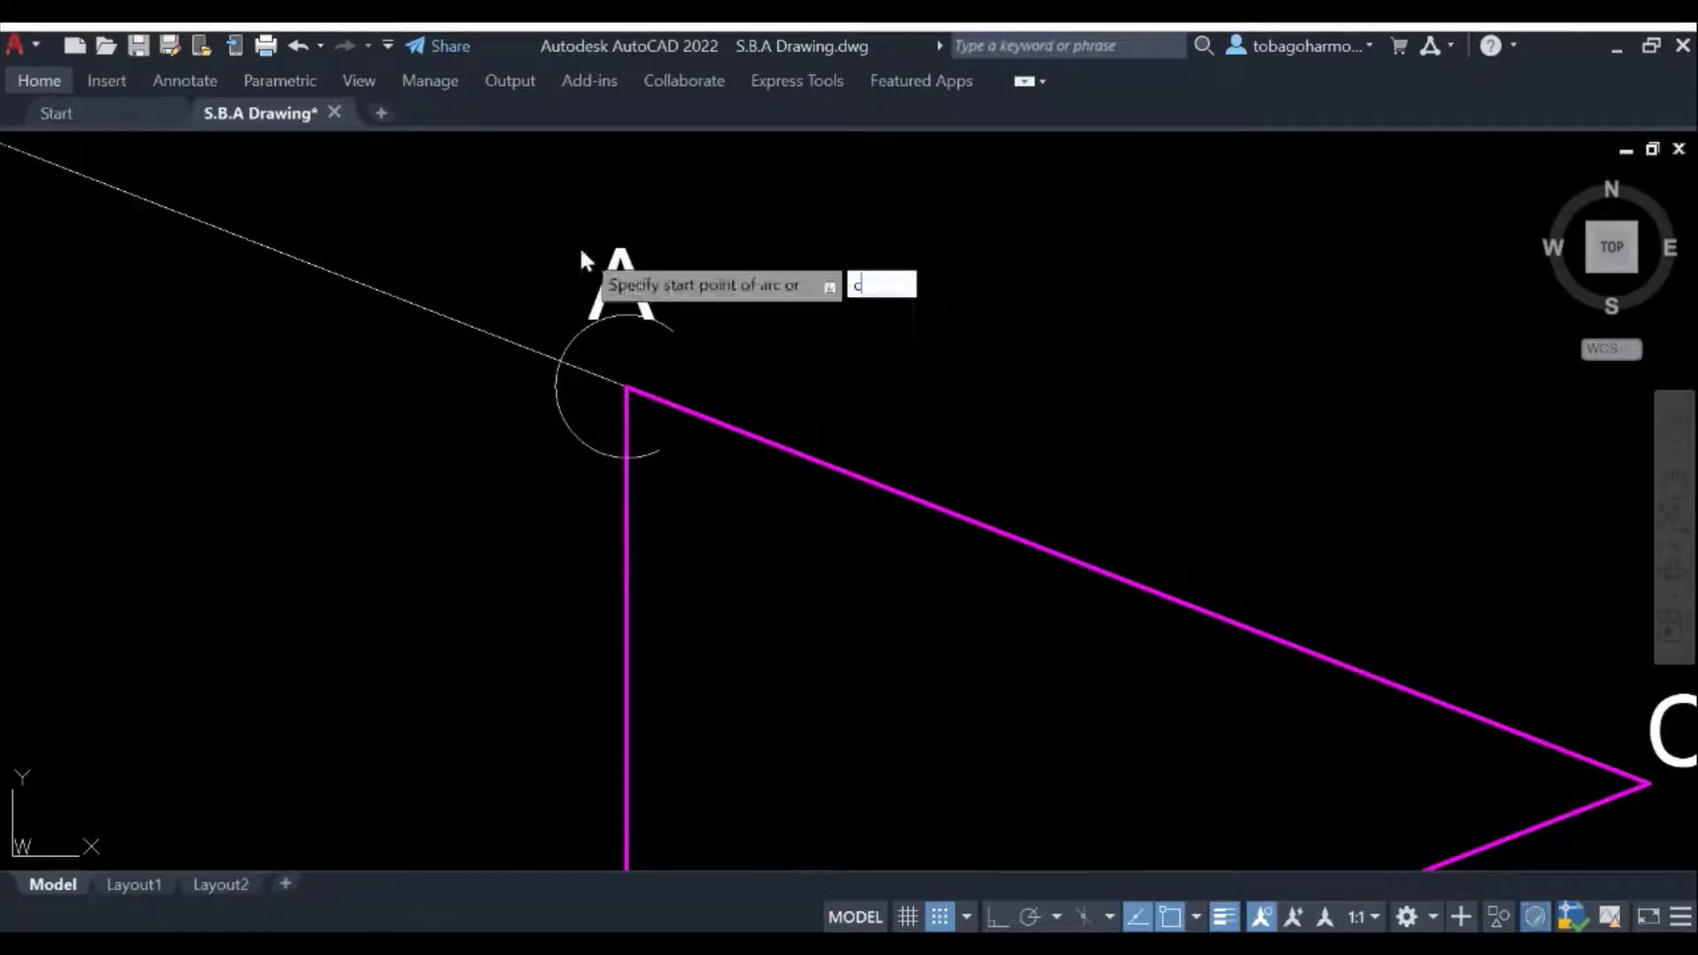
{"action": "type", "text": "c"}
{"action": "key", "text": "Return"}
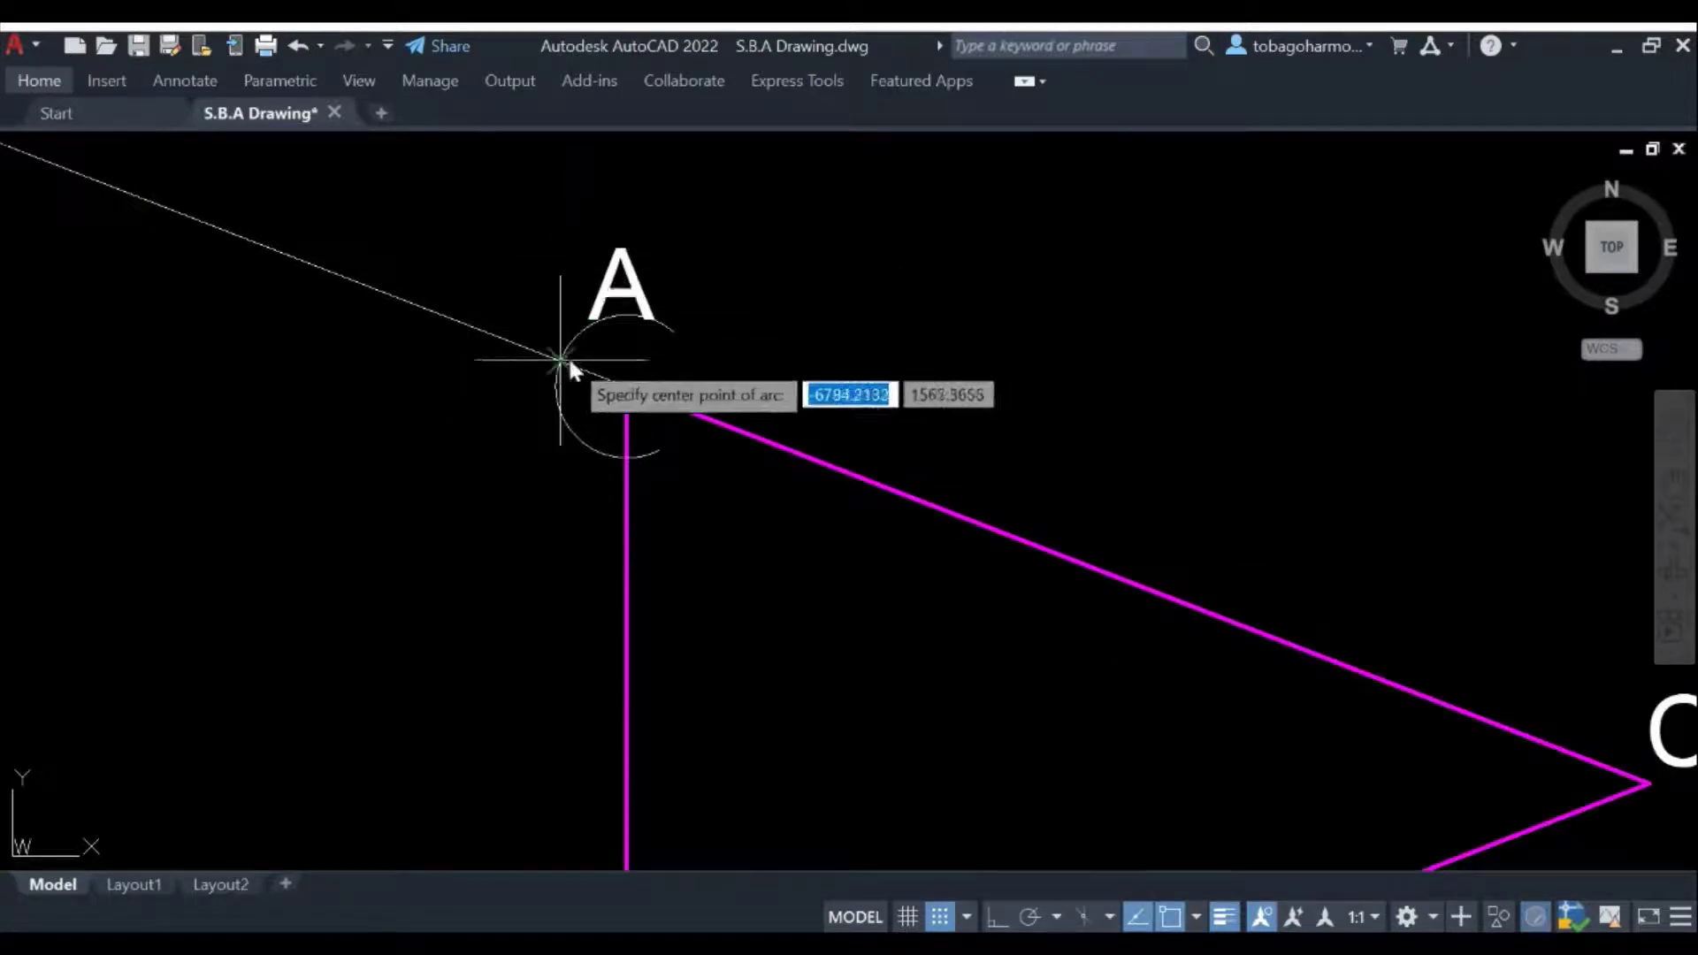
{"action": "left_click", "coordinate": [561, 361]}
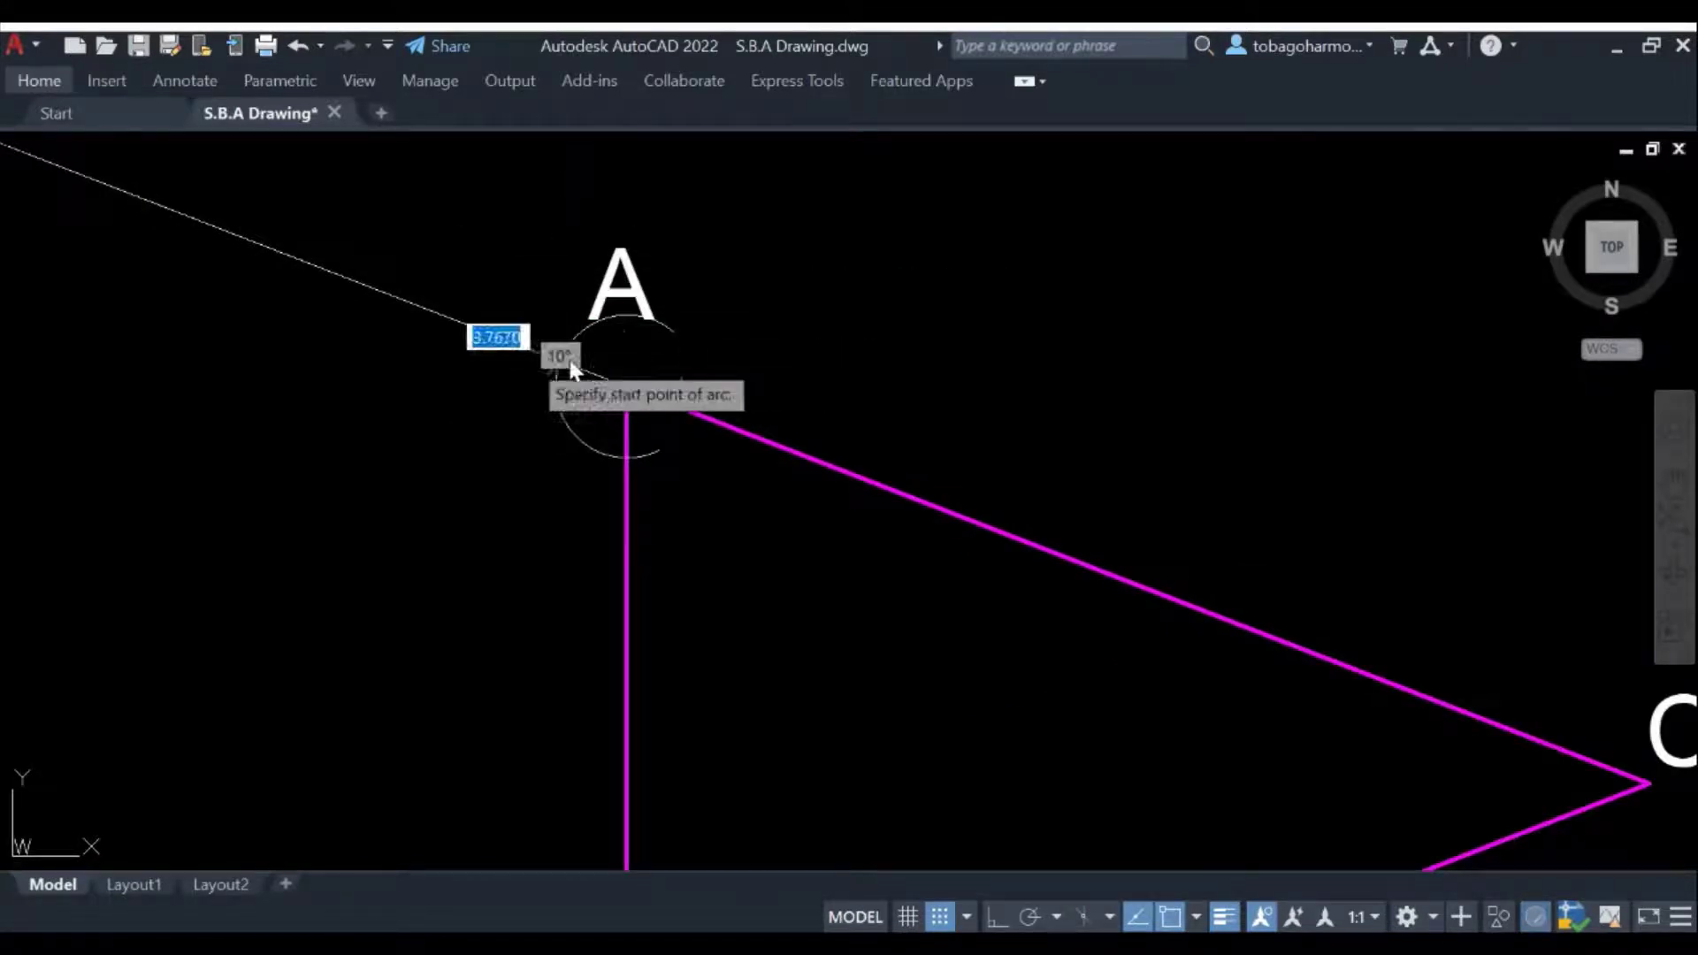
{"action": "left_click", "coordinate": [443, 362]}
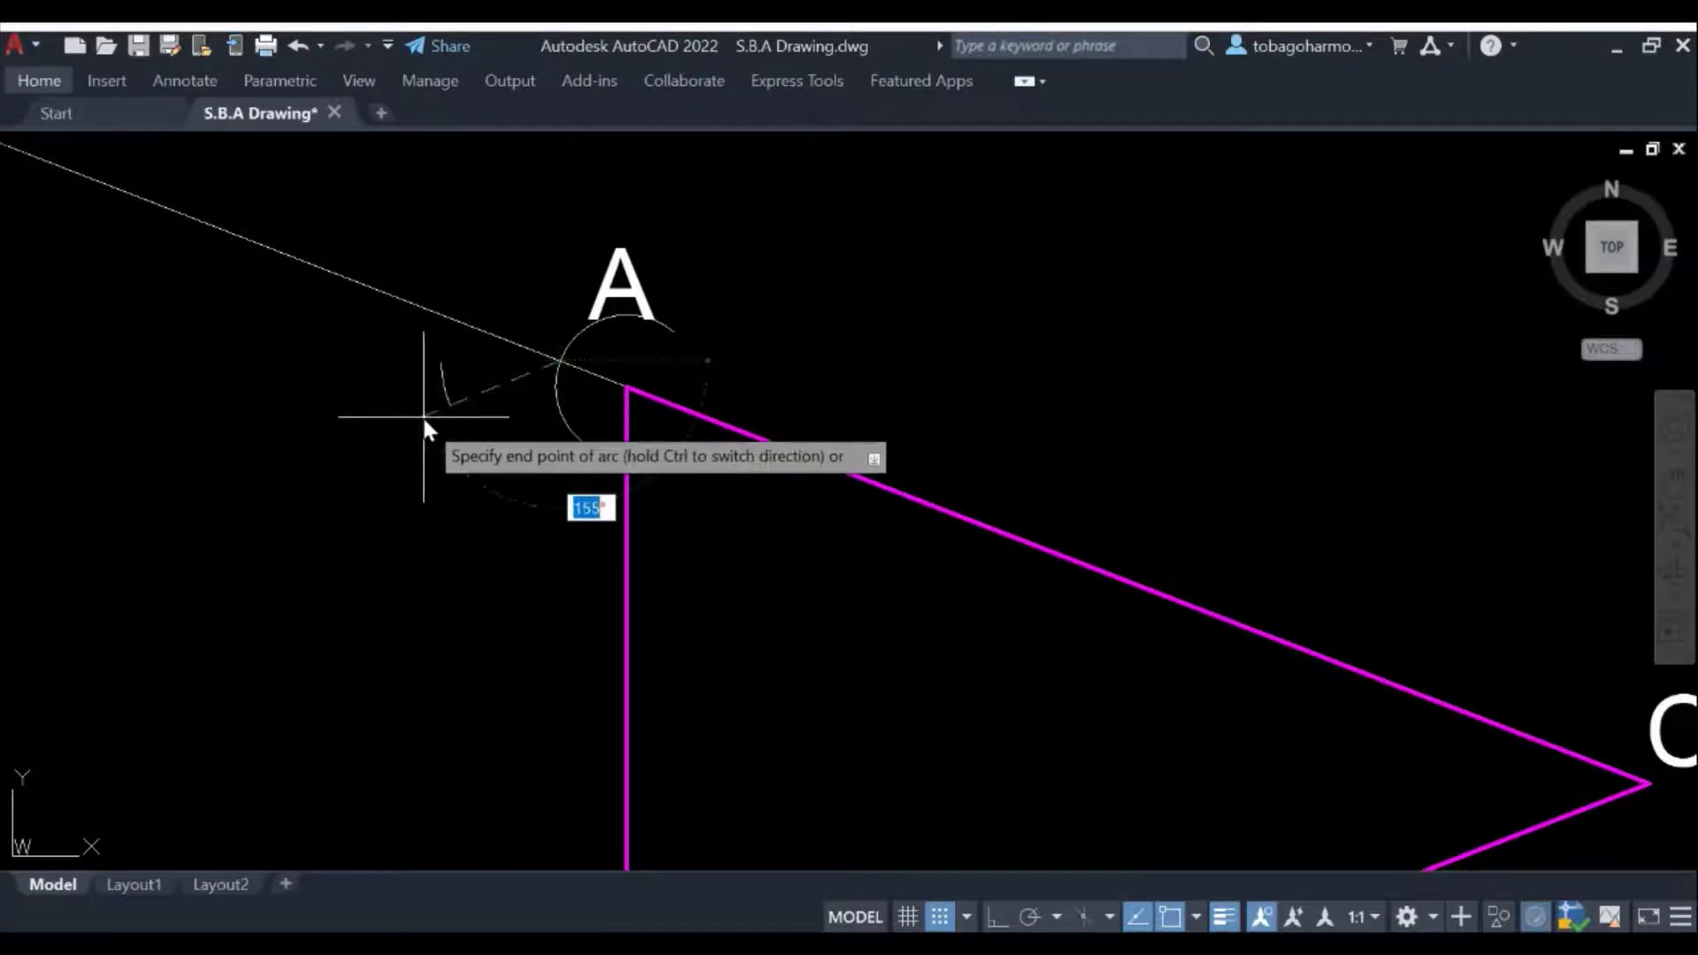
{"action": "left_click", "coordinate": [476, 568]}
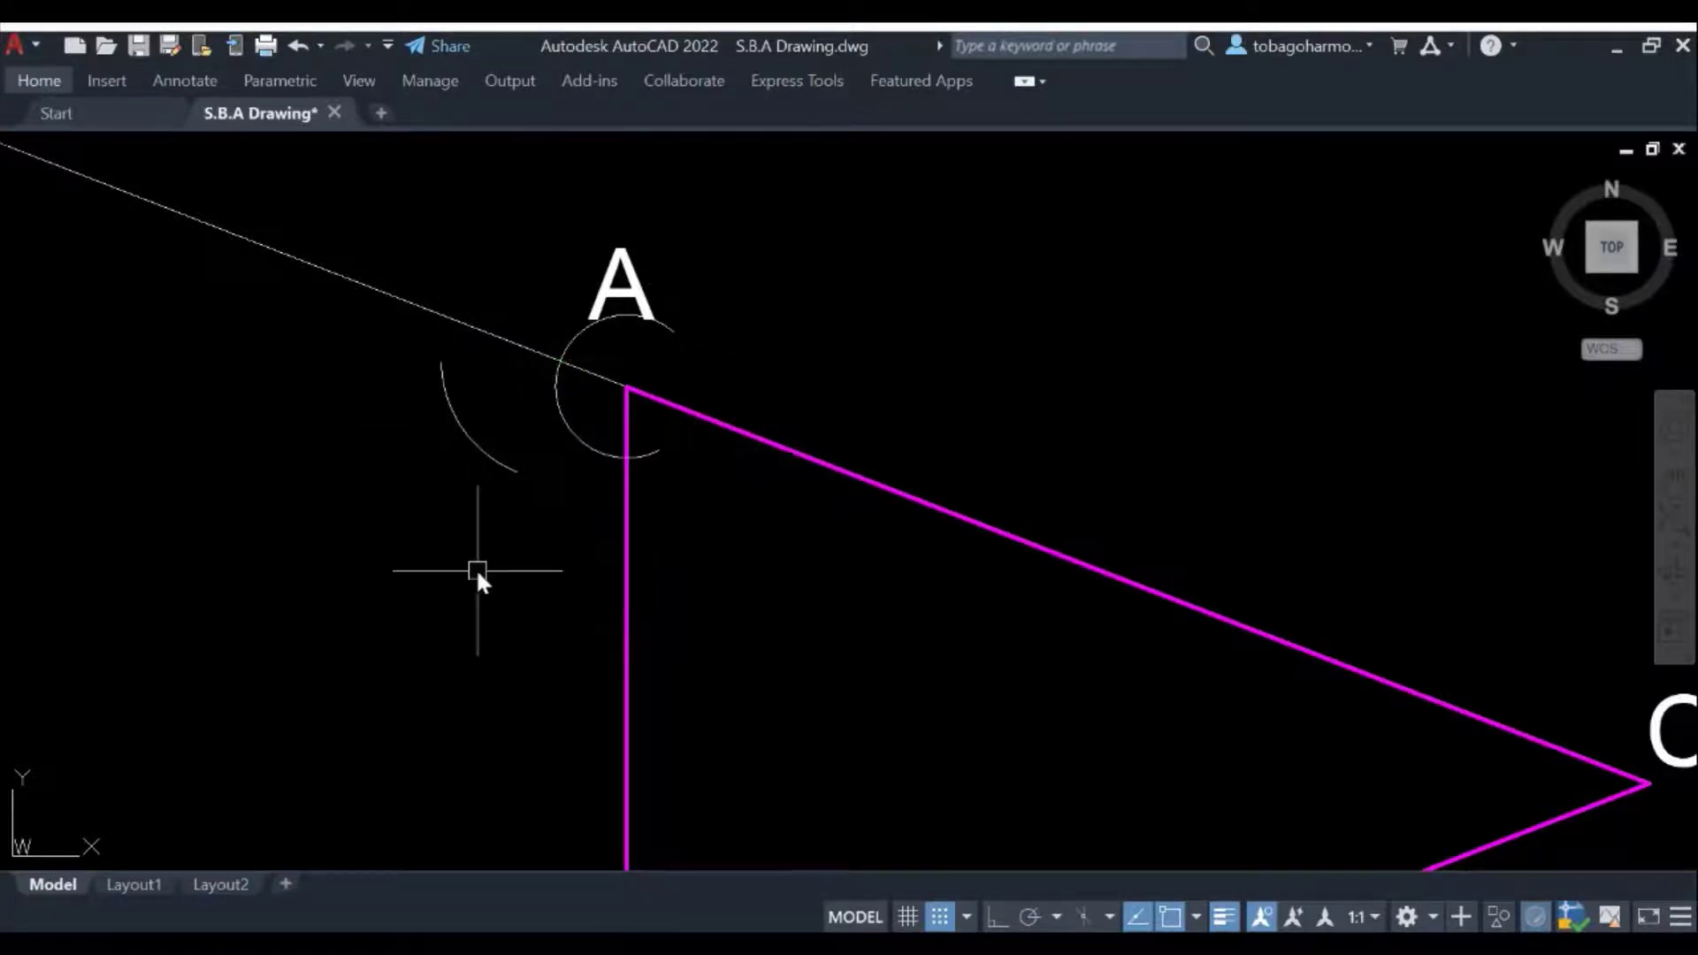
Draw a radius-50 arc centred at the point below A, crossing the previous arc.
{"action": "key", "text": "Return"}
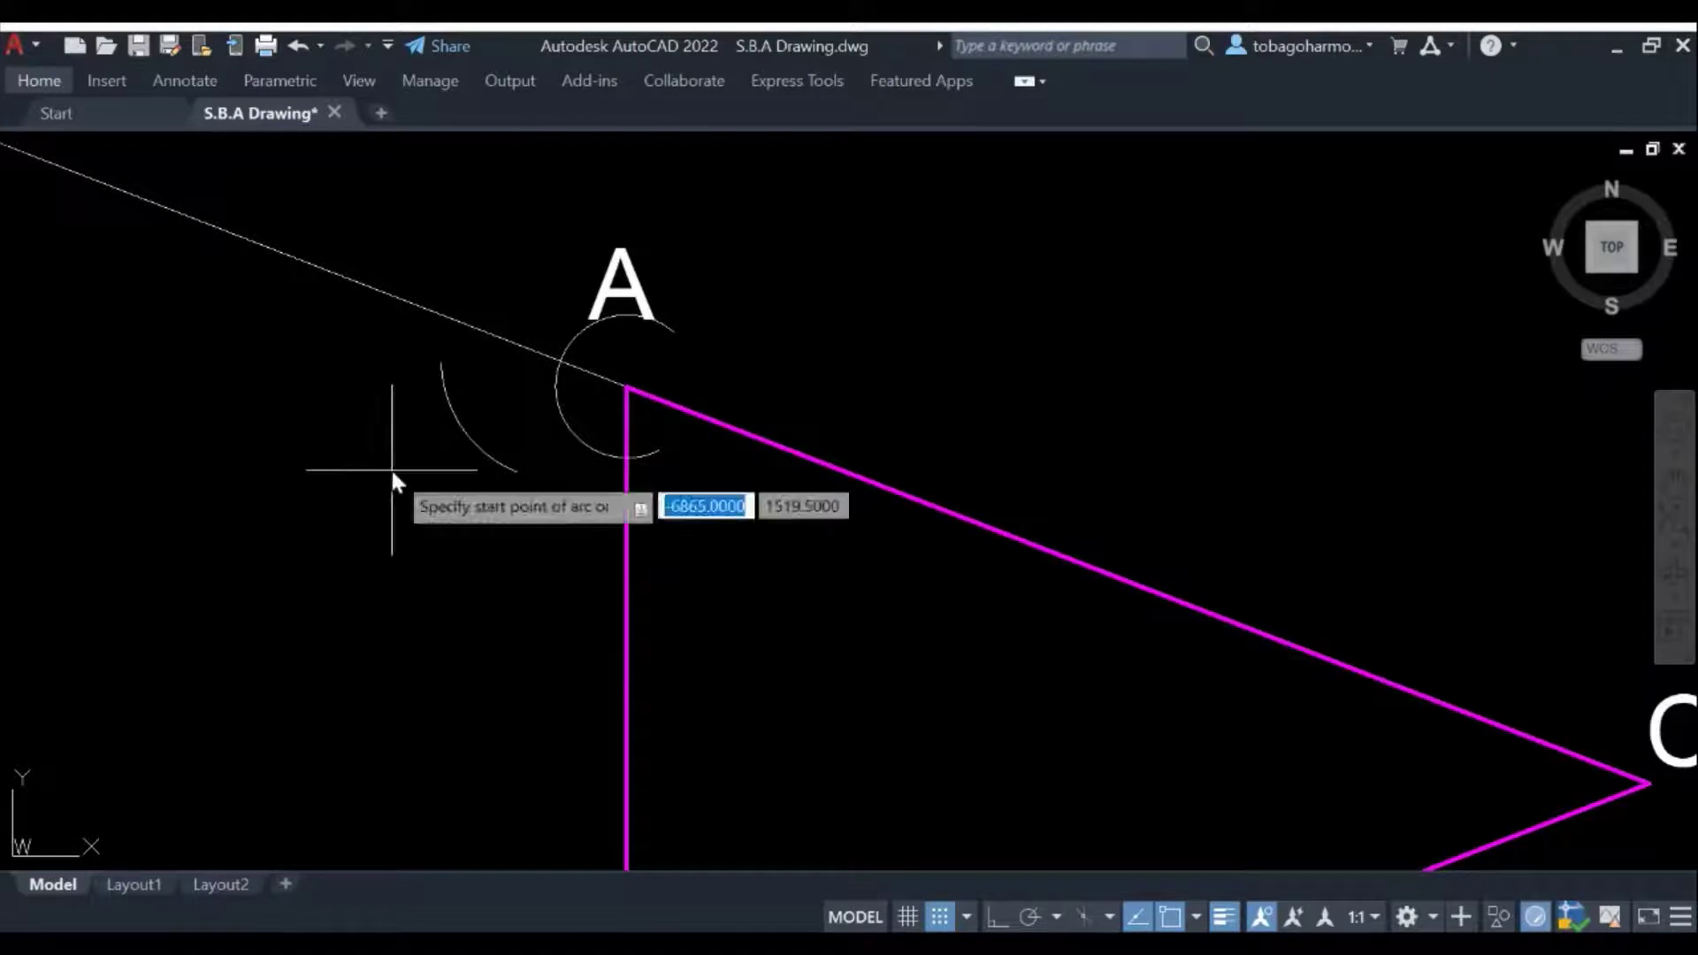
{"action": "key", "text": "Escape"}
{"action": "key", "text": "Return"}
{"action": "type", "text": "c"}
{"action": "key", "text": "Return"}
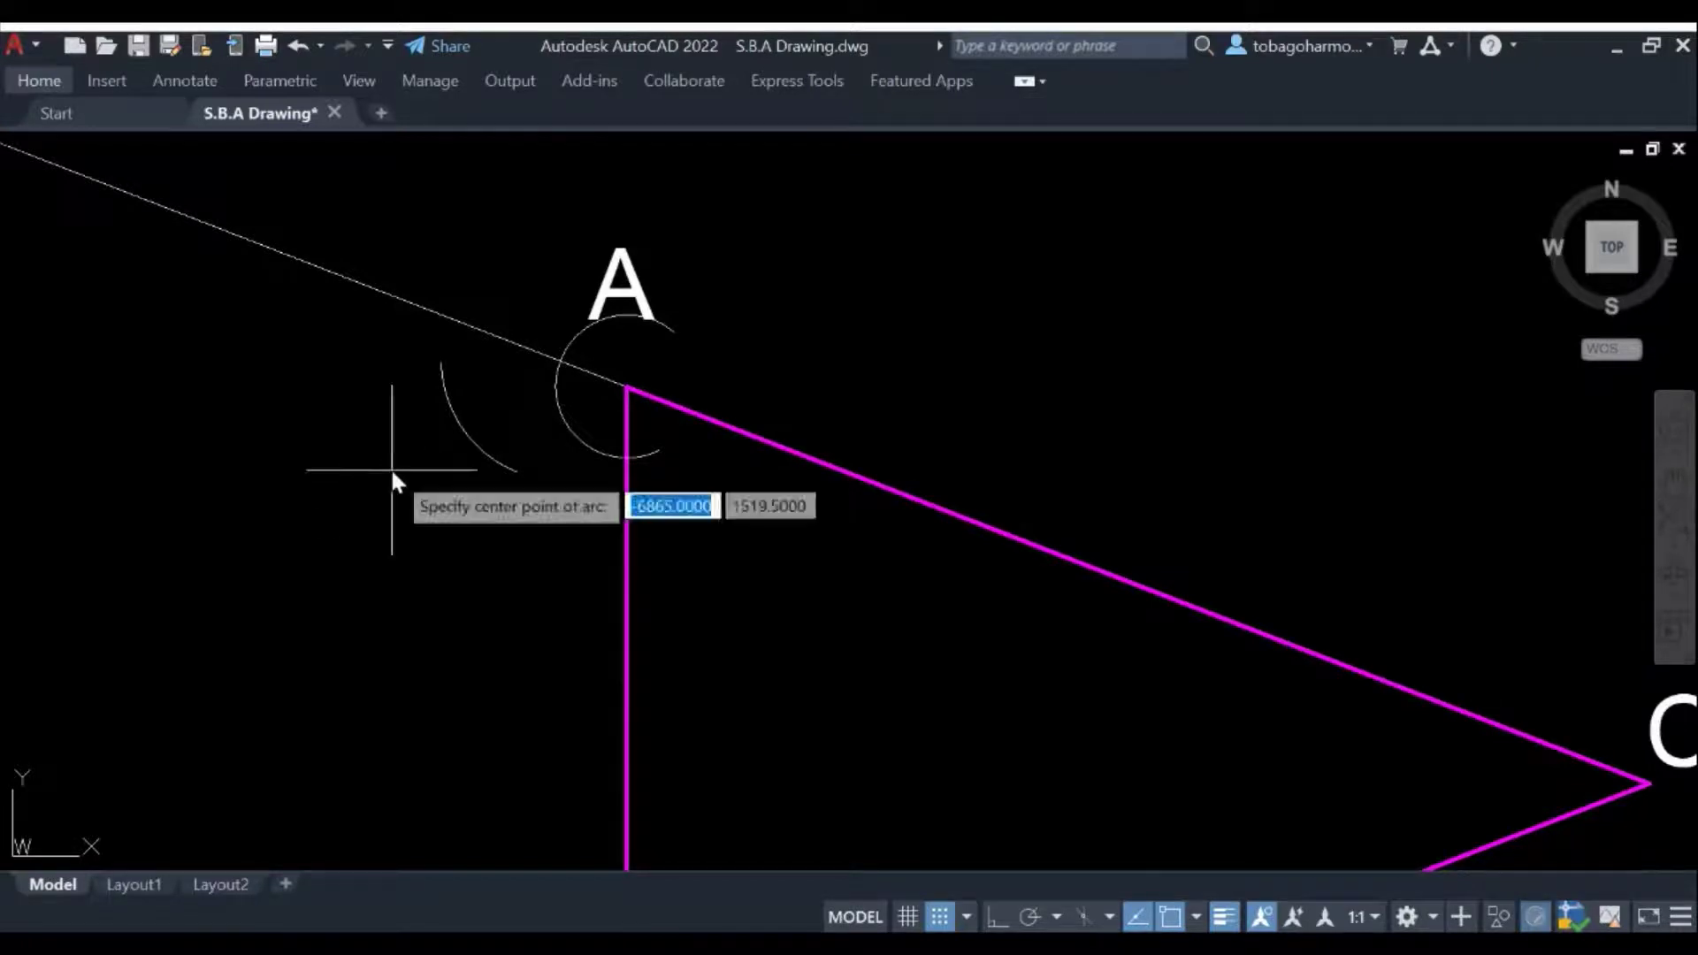
{"action": "left_click", "coordinate": [625, 460]}
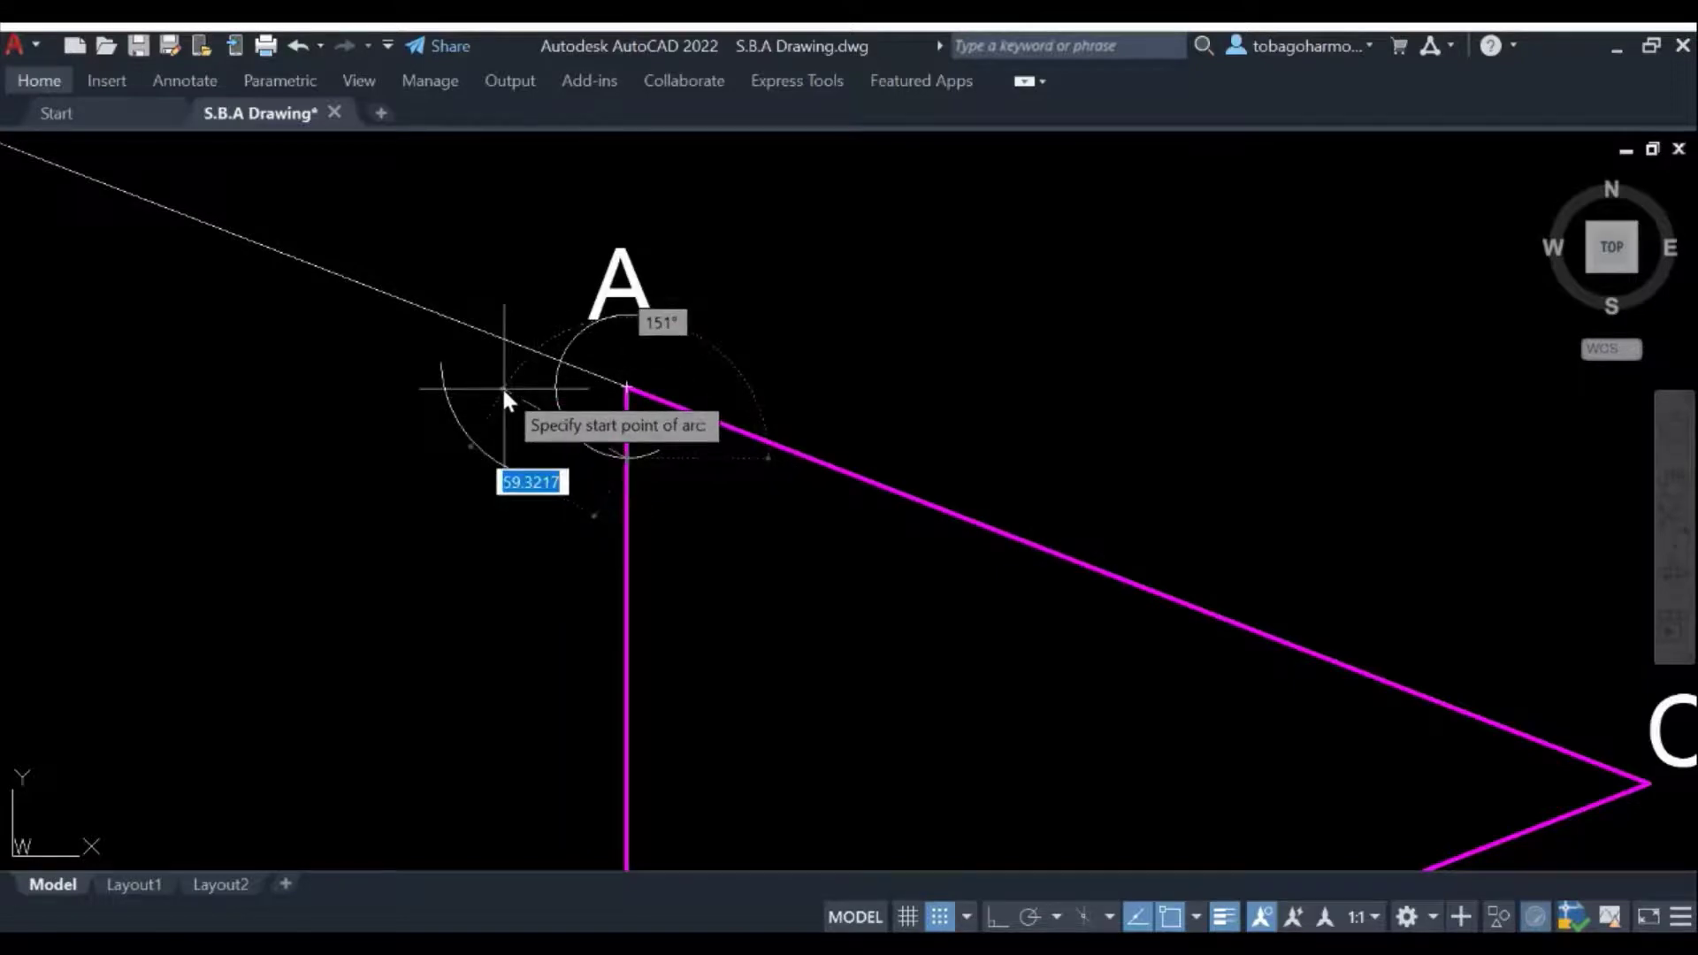
{"action": "type", "text": "50"}
{"action": "key", "text": "Return"}
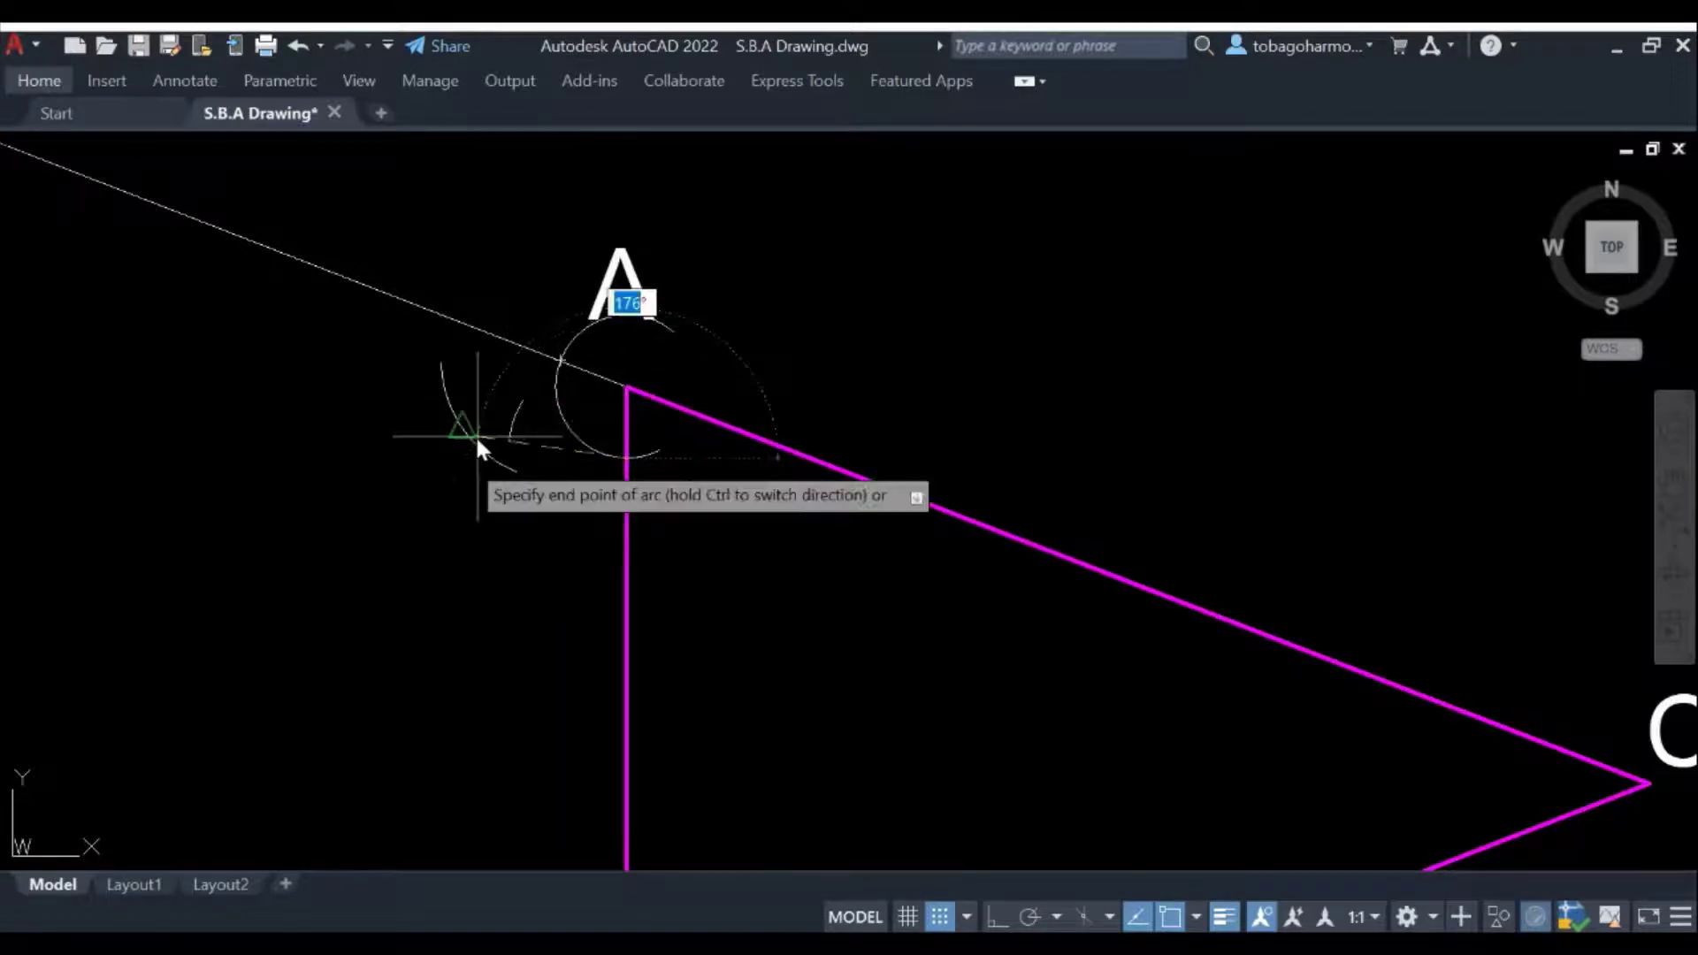
{"action": "left_click", "coordinate": [463, 547]}
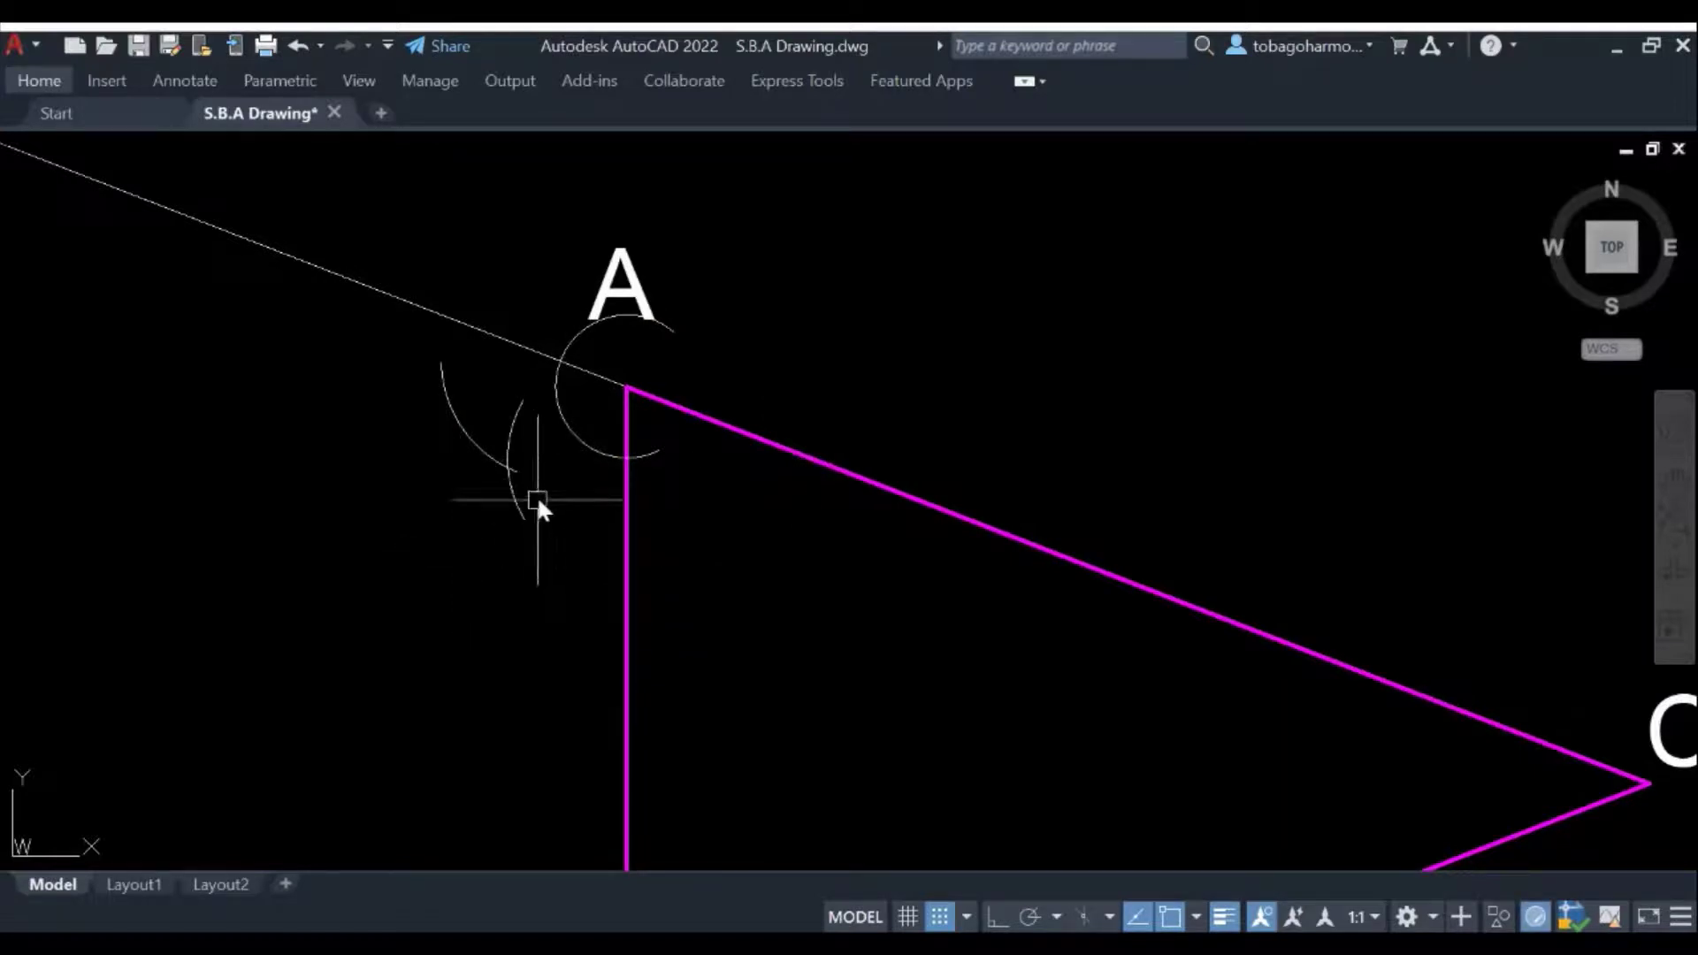
{"action": "mouse_move", "coordinate": [522, 507]}
{"action": "middle_mouse_down"}
{"action": "mouse_move", "coordinate": [619, 517]}
{"action": "mouse_move", "coordinate": [622, 554]}
{"action": "middle_mouse_up"}
{"action": "scroll", "coordinate": [620, 521], "scroll_direction": "up", "scroll_amount": 2}
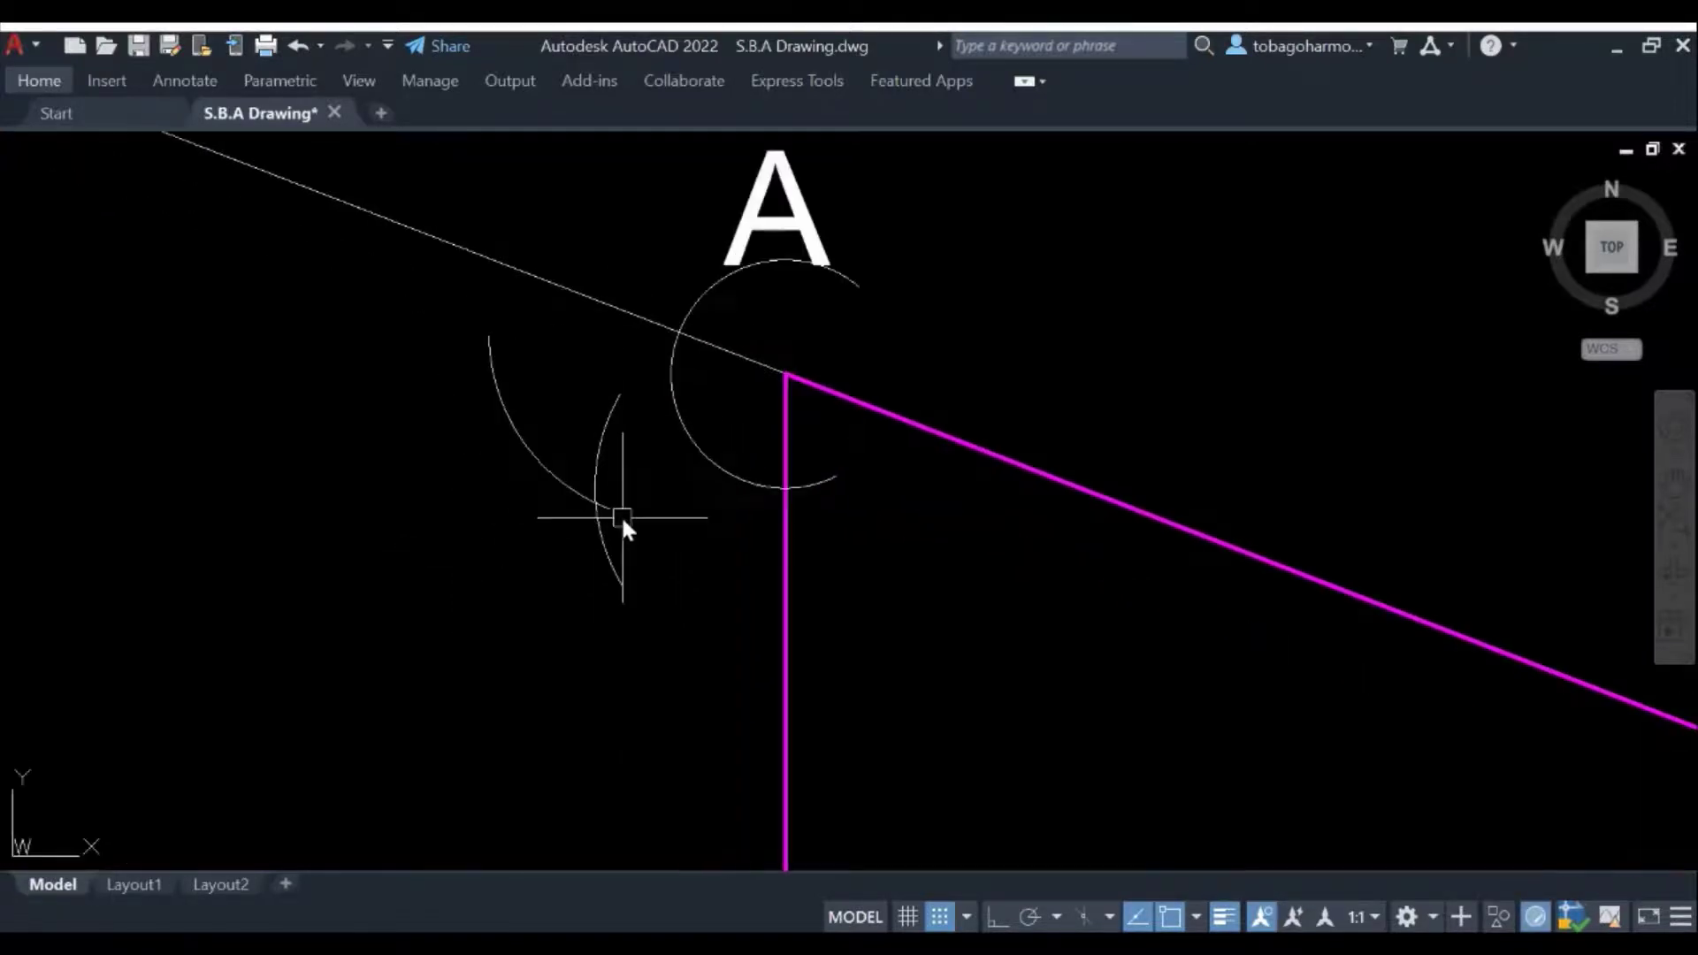
{"action": "type", "text": "ine"}
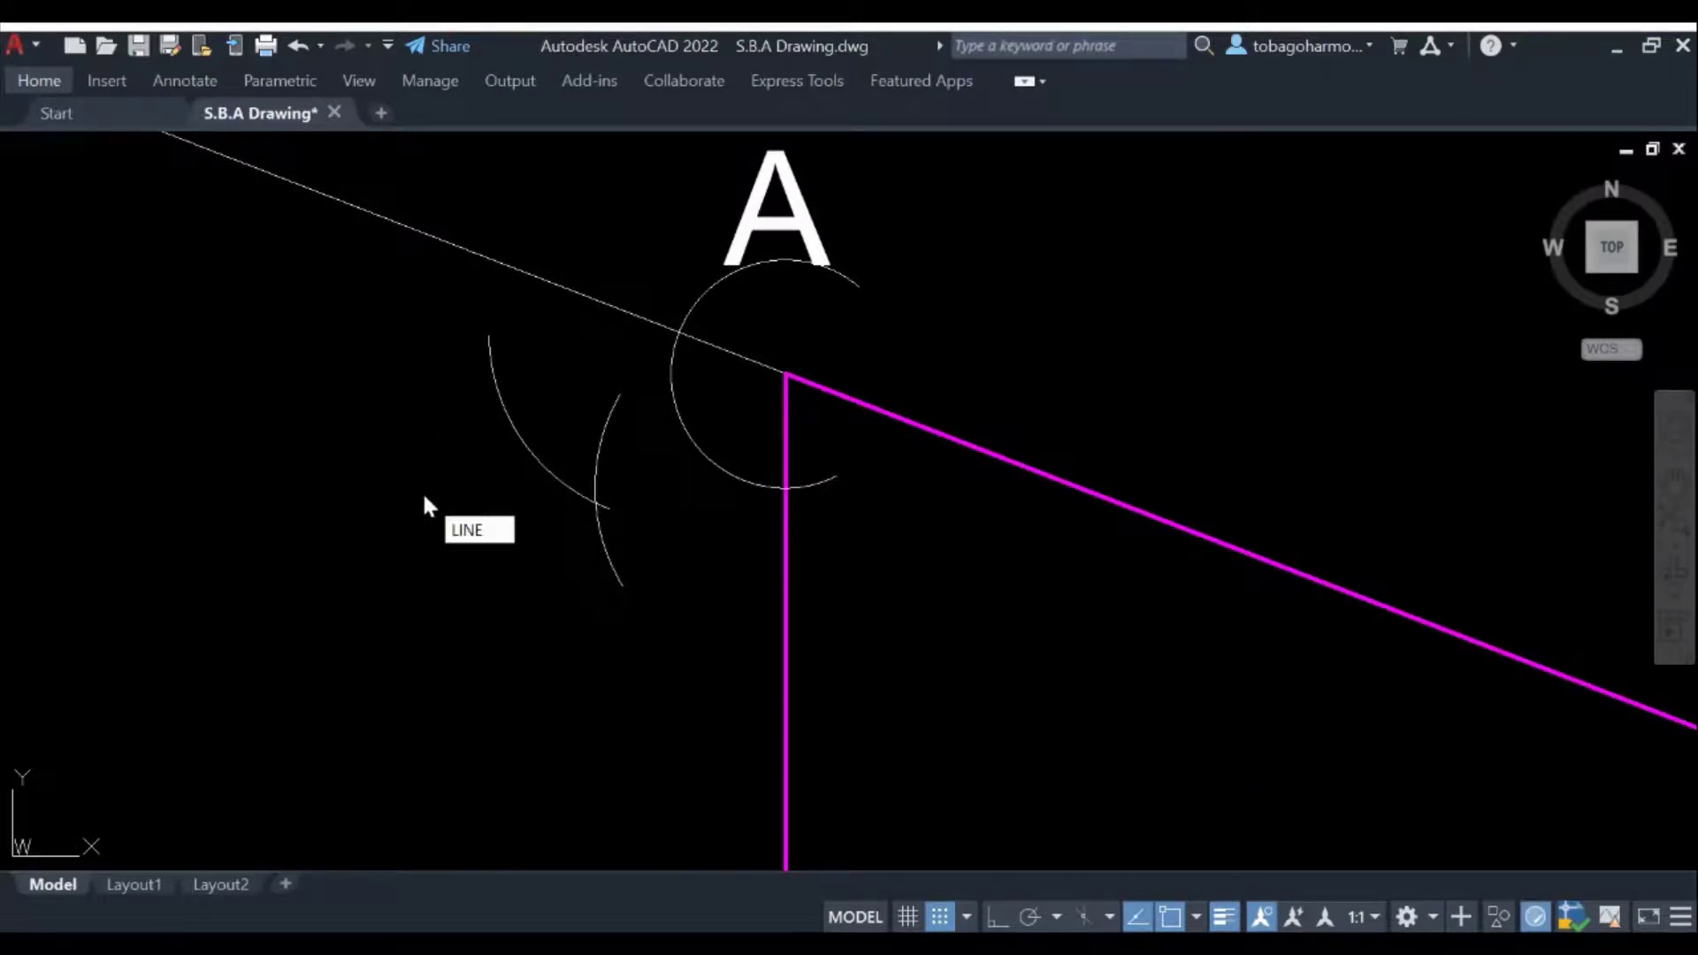
Draw the bisector line from vertex A to its arc intersection.
{"action": "key", "text": "Return"}
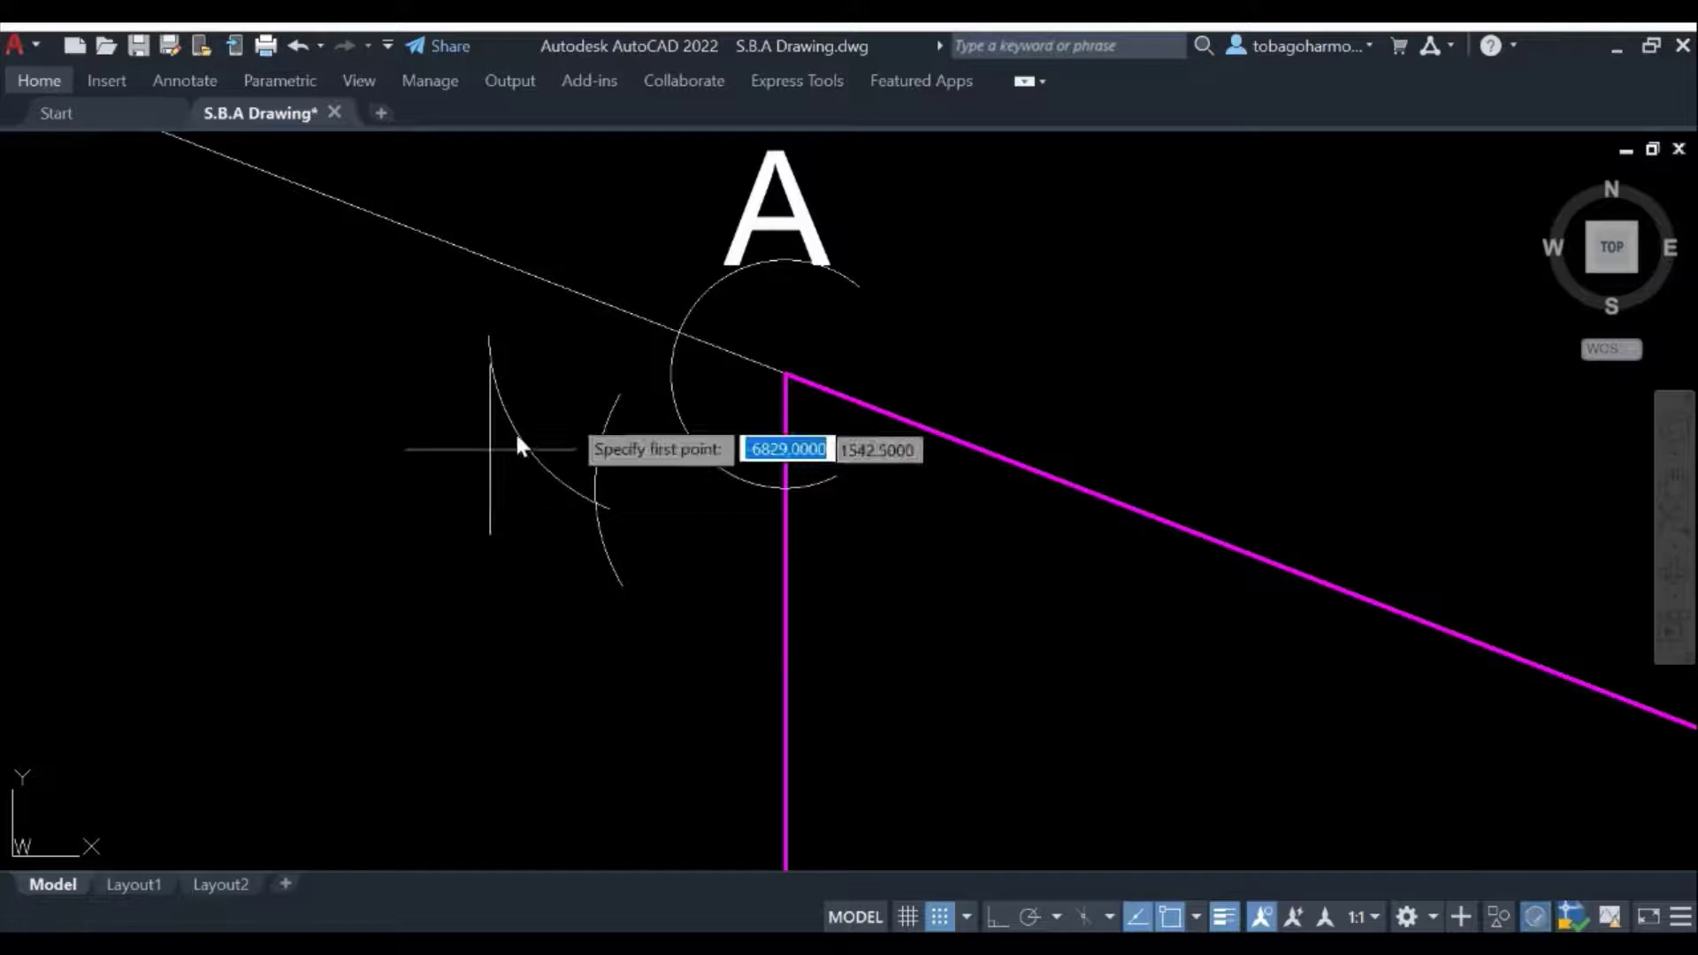
{"action": "left_click", "coordinate": [781, 374]}
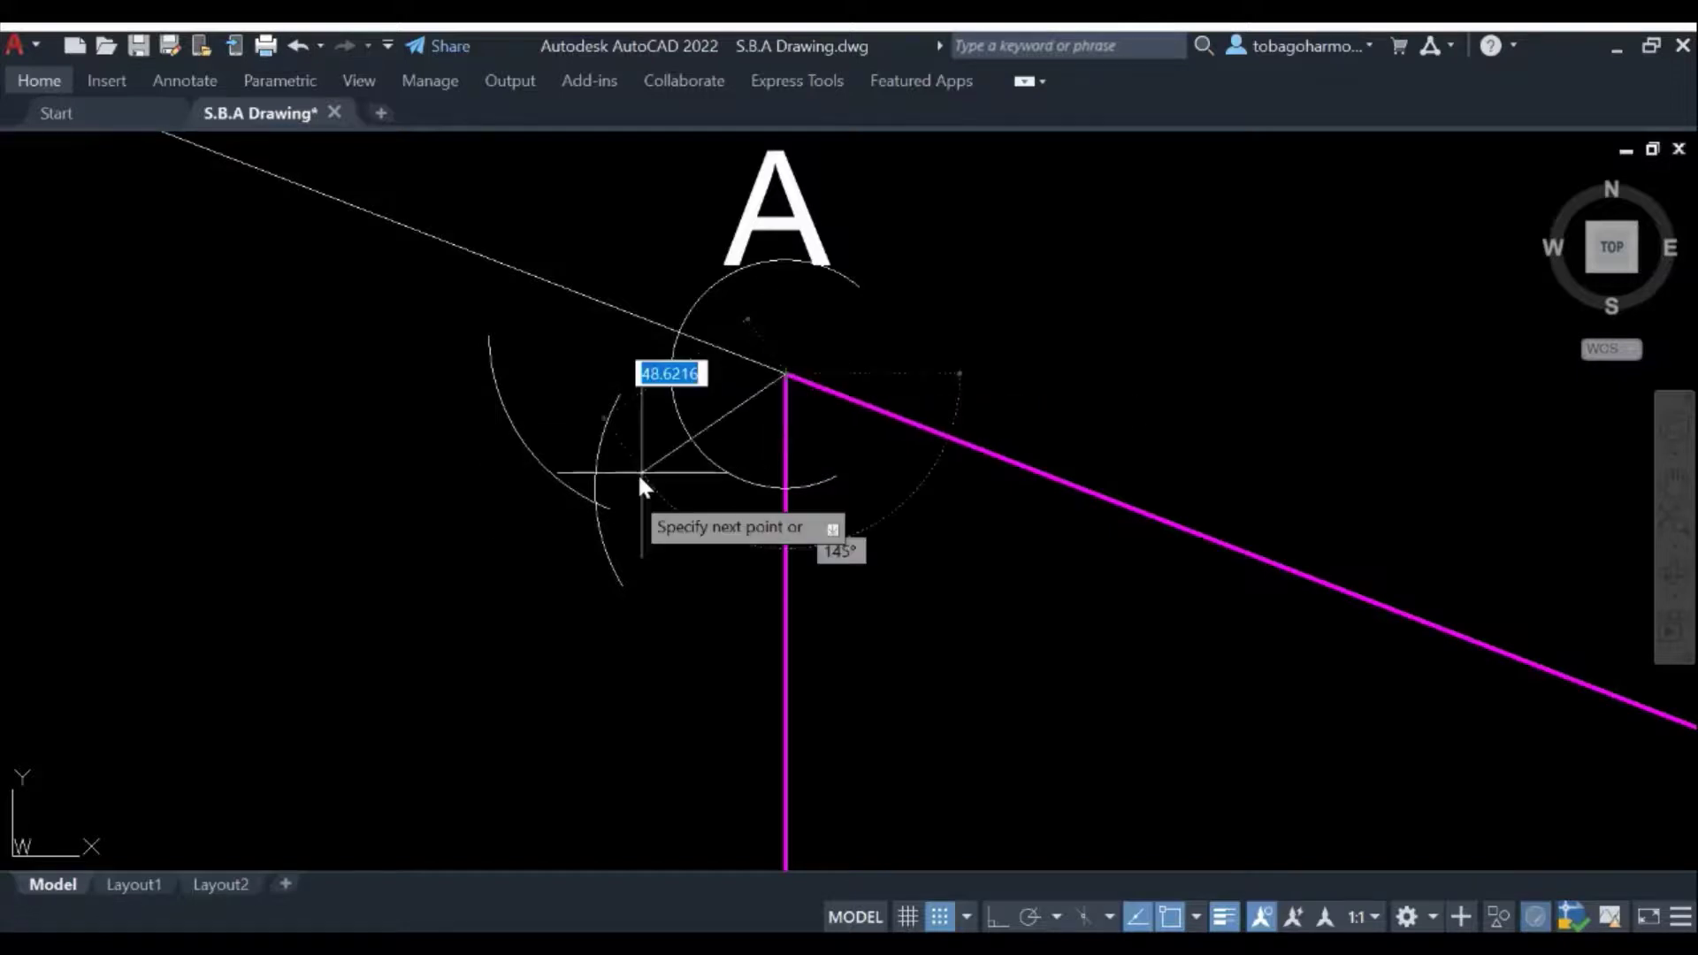
{"action": "left_click", "coordinate": [595, 502]}
{"action": "key", "text": "Return"}
Draw the bisector line from vertex B to its arc intersection and grab its outer end grip.
{"action": "scroll", "coordinate": [372, 544], "scroll_direction": "down", "scroll_amount": 2}
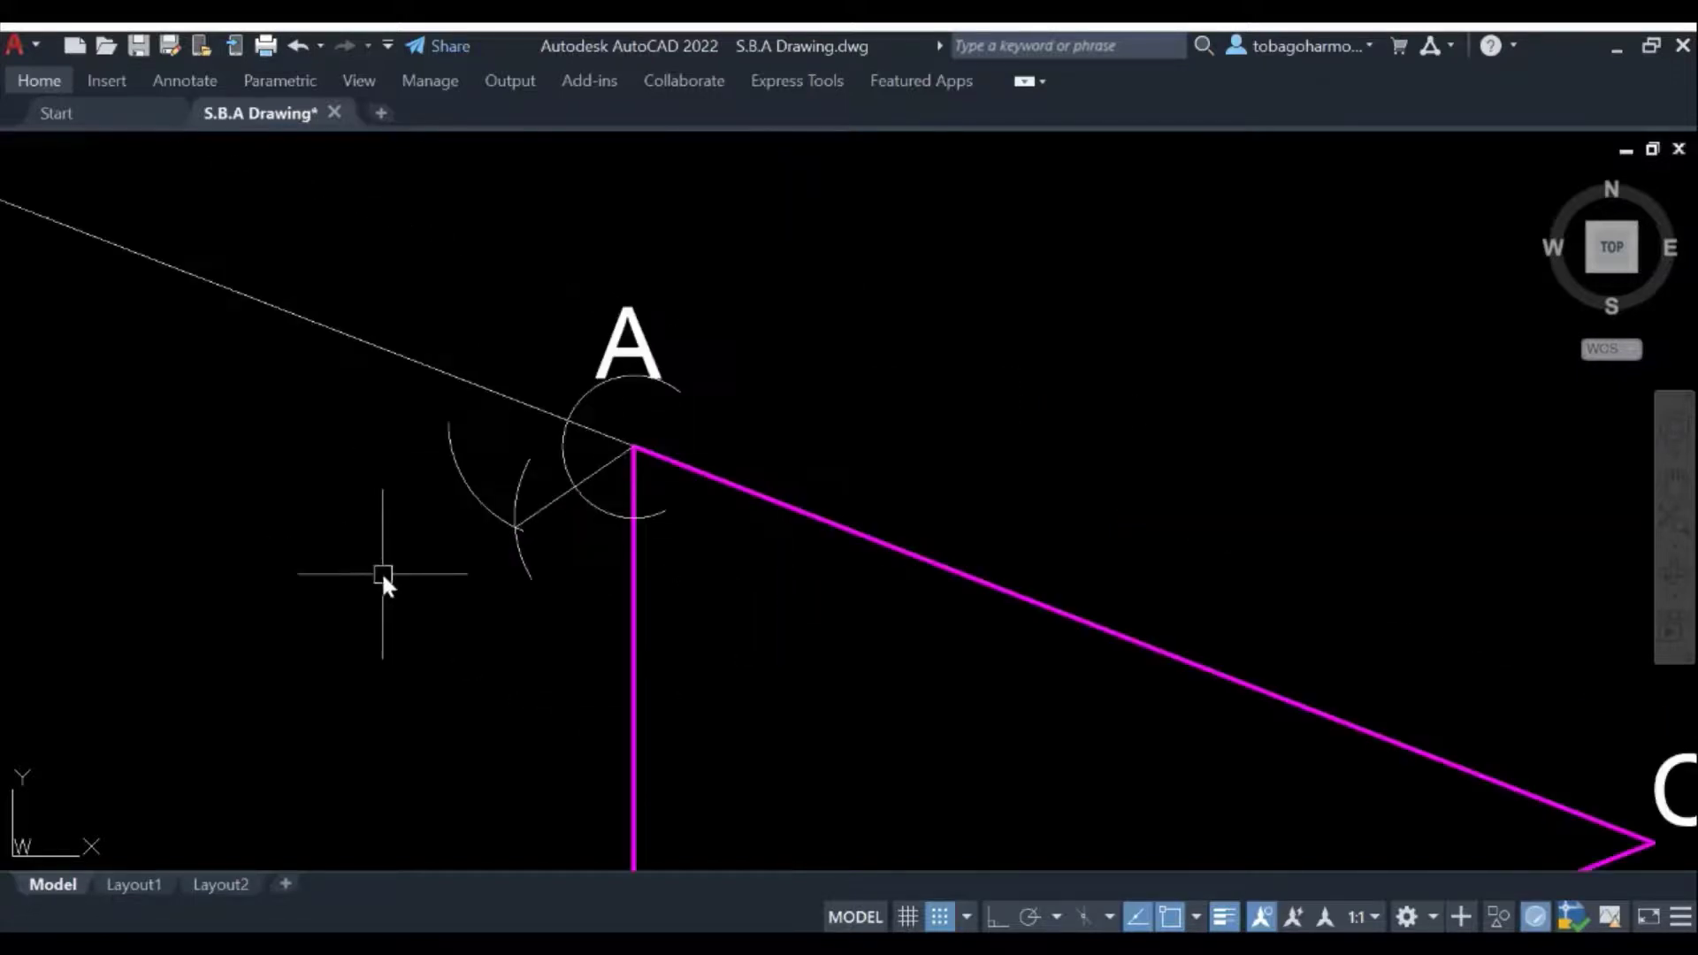
{"action": "middle_click_drag", "start_coordinate": [383, 580], "coordinate": [478, 257]}
{"action": "scroll", "coordinate": [477, 257], "scroll_direction": "down", "scroll_amount": 2}
{"action": "middle_click_drag", "start_coordinate": [508, 474], "coordinate": [515, 328]}
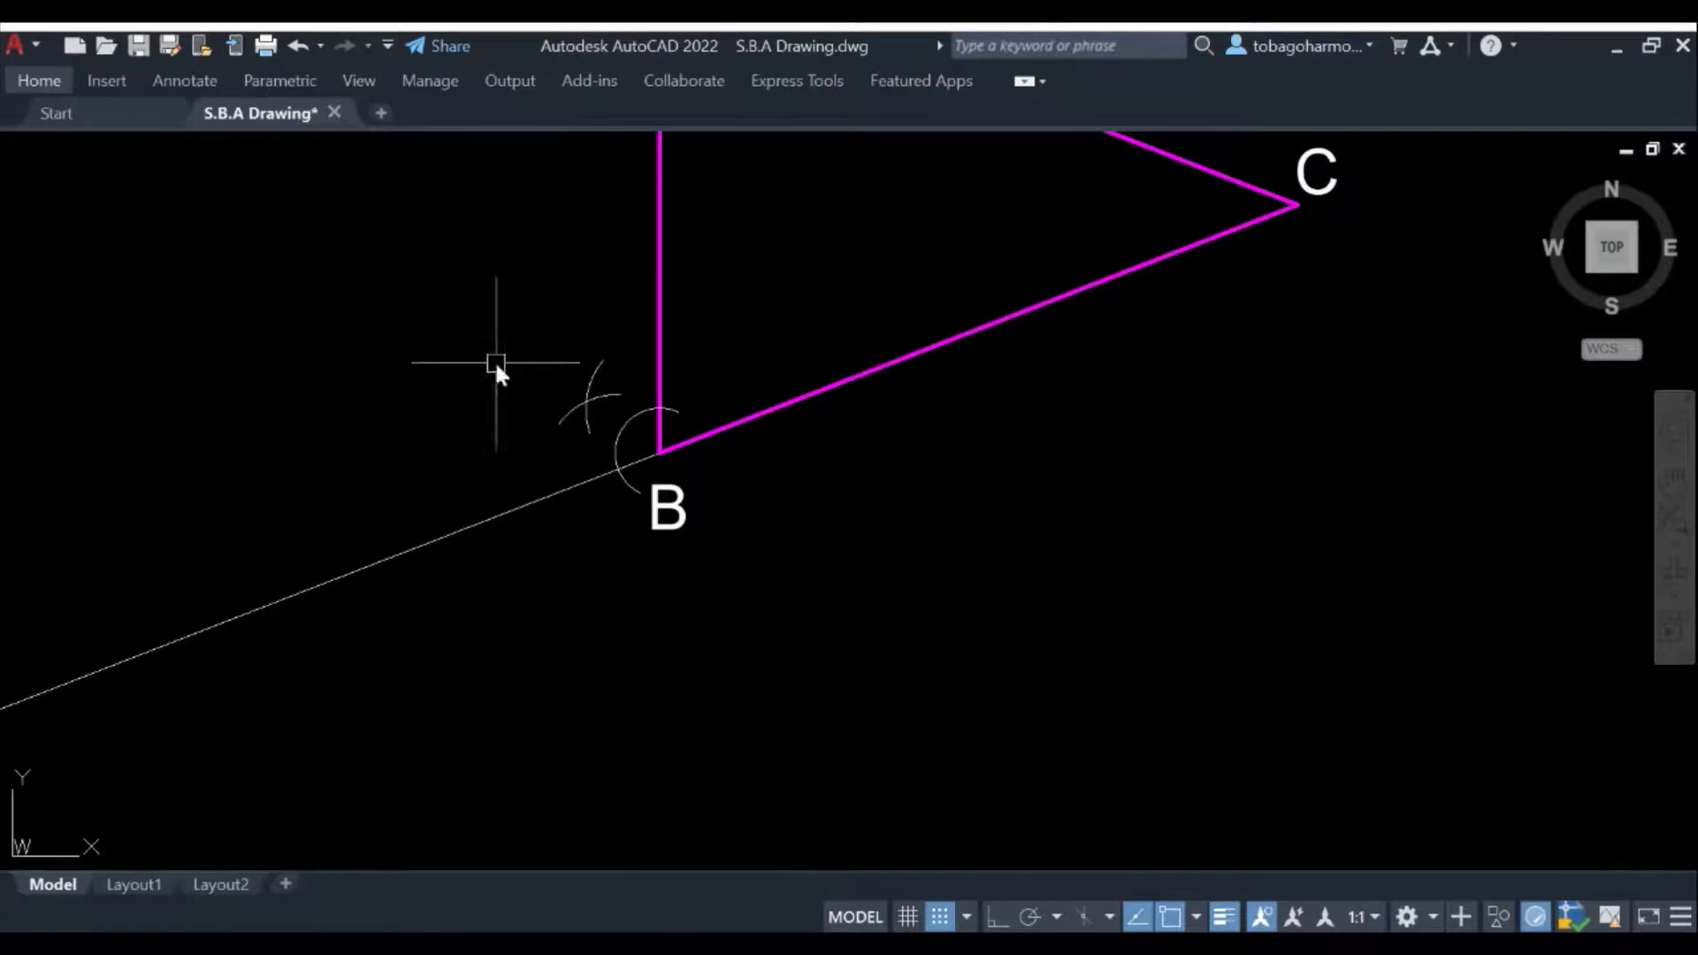
{"action": "key", "text": "Return"}
{"action": "scroll", "coordinate": [646, 416], "scroll_direction": "up", "scroll_amount": 2}
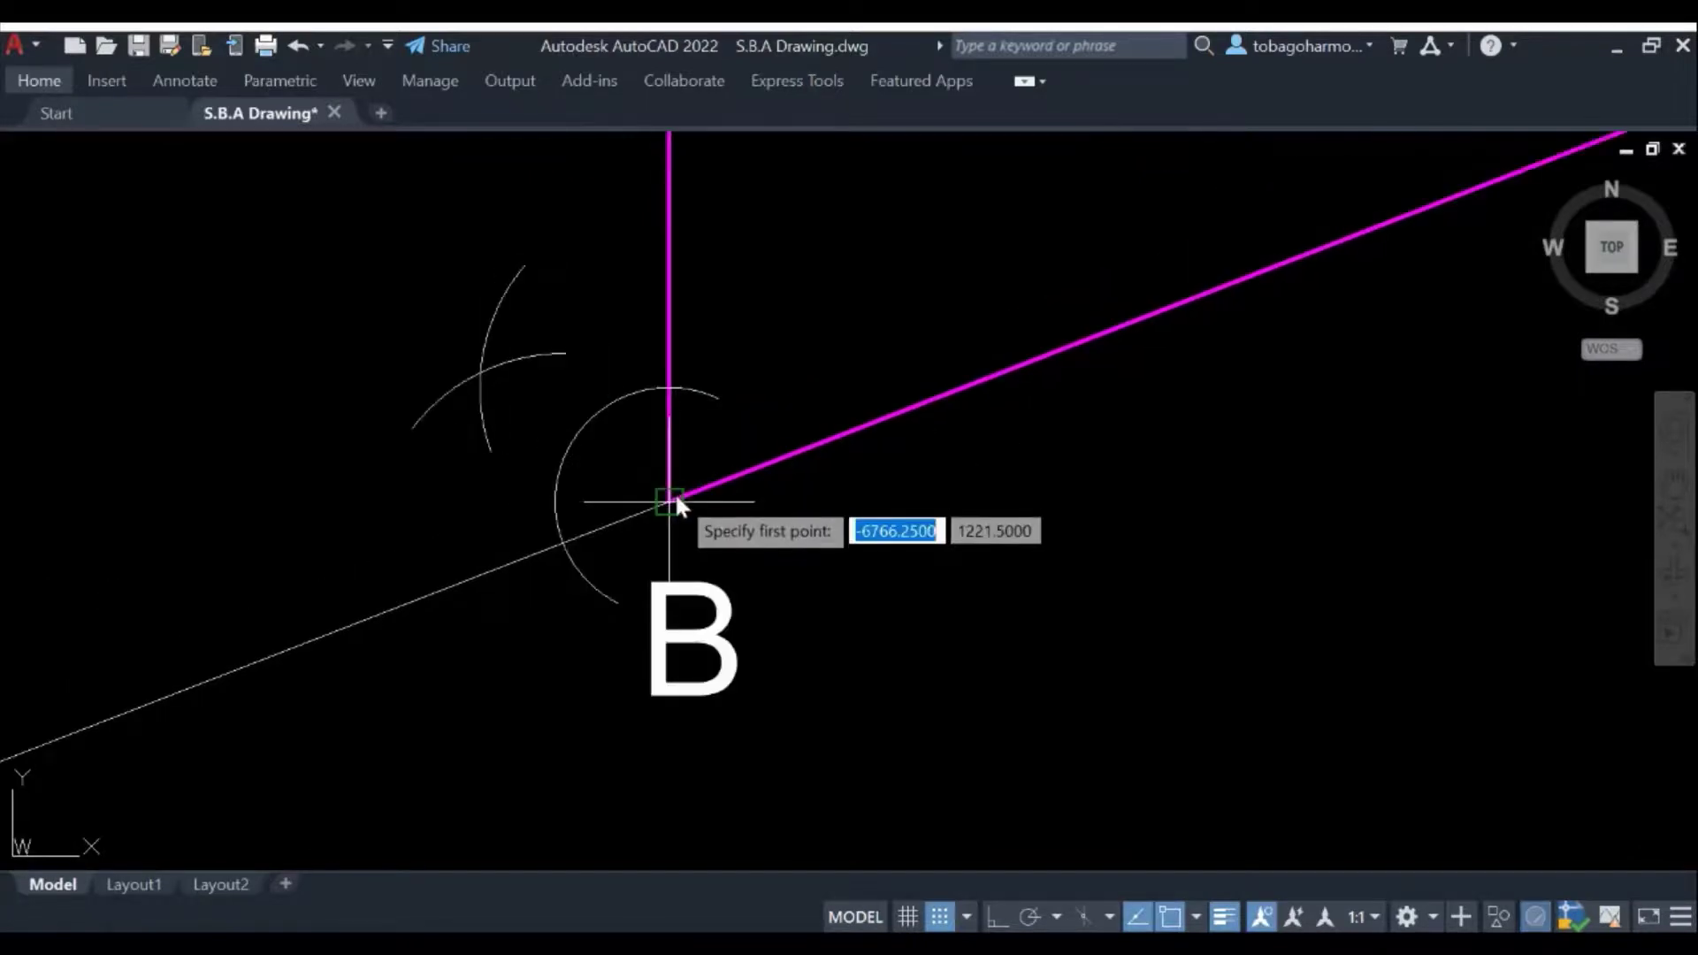
{"action": "left_click", "coordinate": [676, 491]}
{"action": "left_click", "coordinate": [492, 375]}
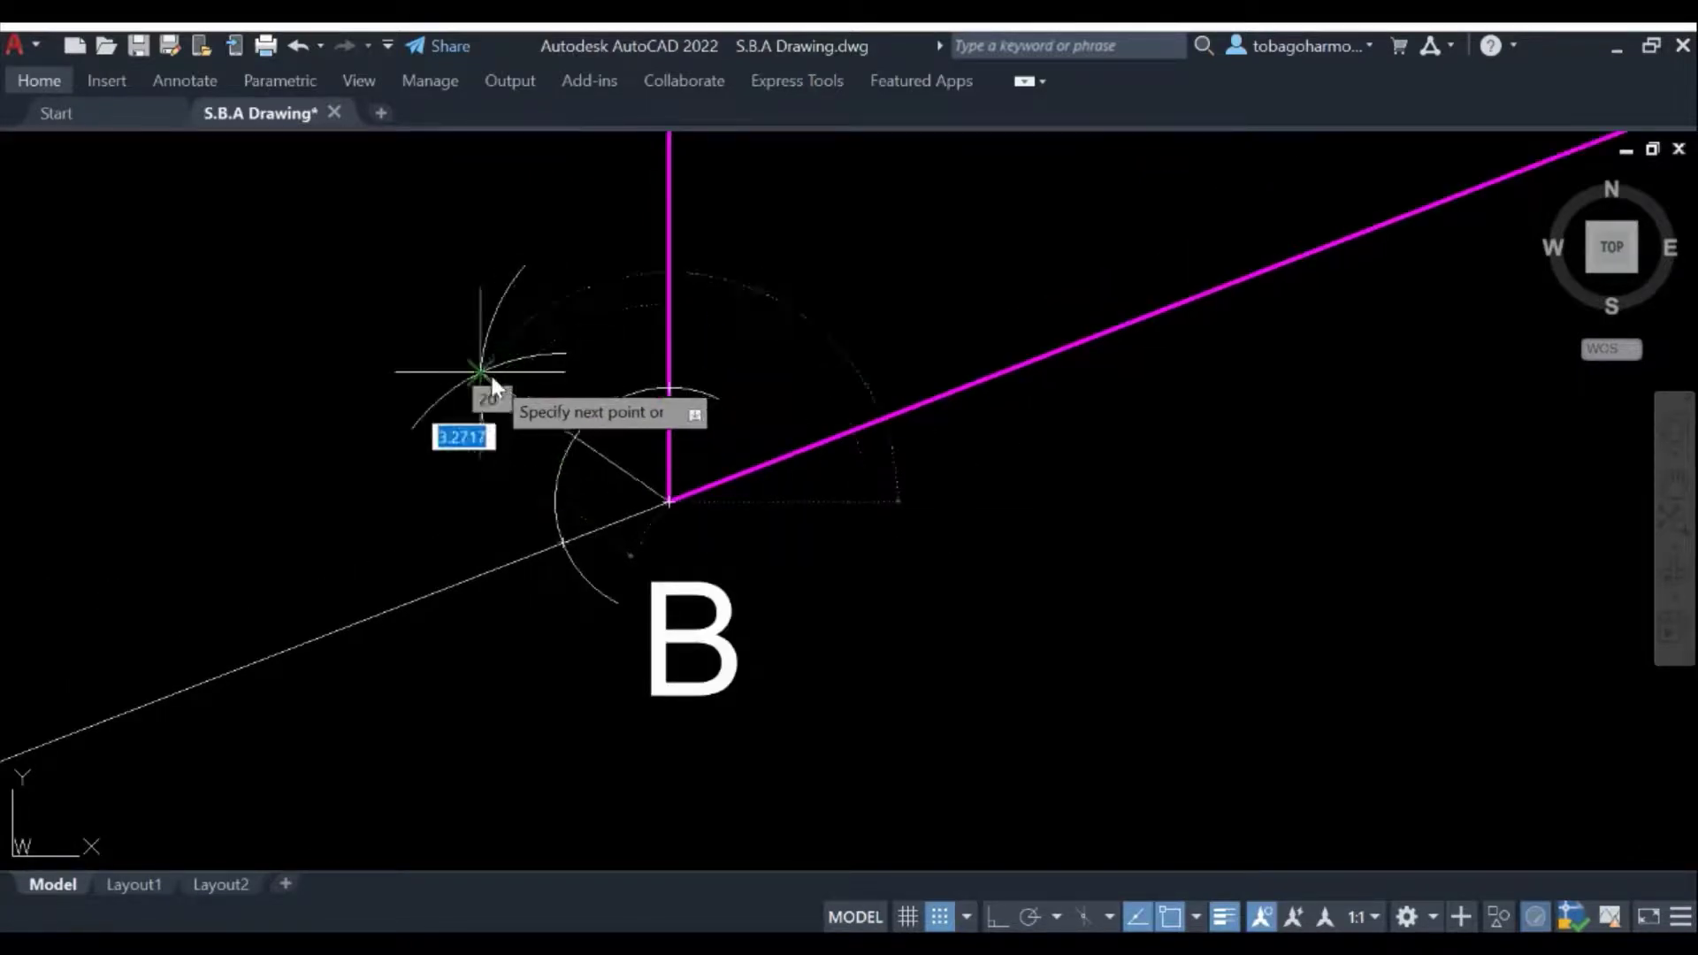
{"action": "key", "text": "Return"}
{"action": "scroll", "coordinate": [292, 269], "scroll_direction": "down", "scroll_amount": 3}
{"action": "scroll", "coordinate": [300, 276], "scroll_direction": "down", "scroll_amount": 2}
{"action": "middle_click_drag", "start_coordinate": [304, 274], "coordinate": [485, 334]}
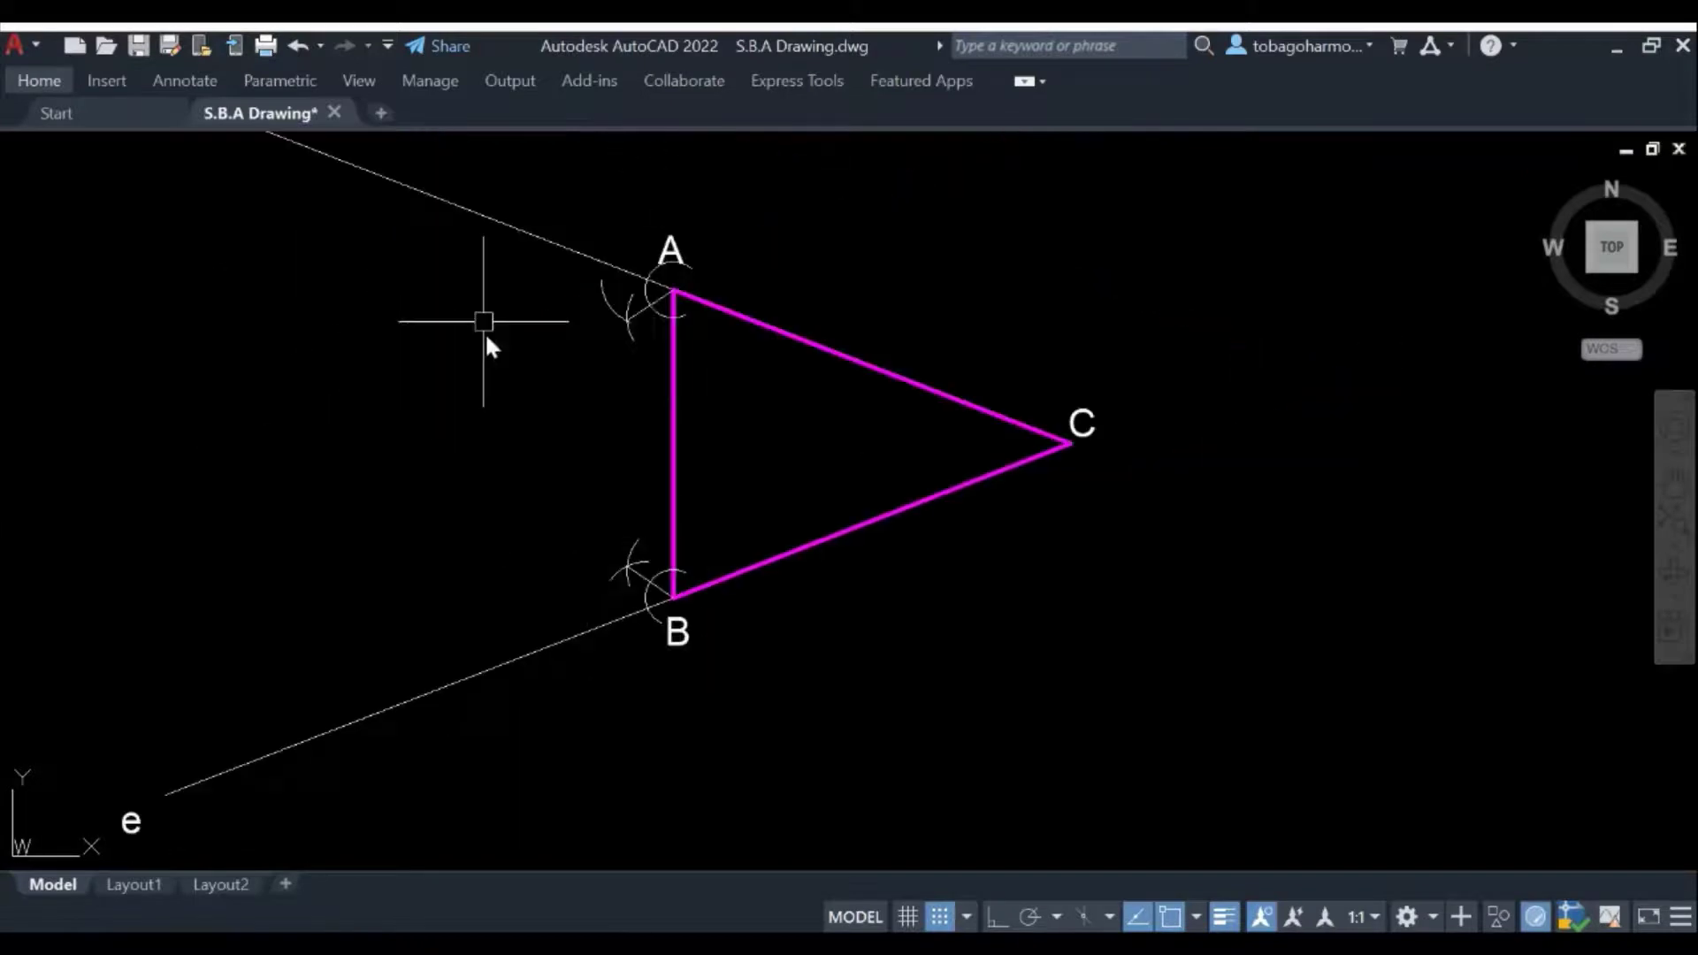
{"action": "scroll", "coordinate": [645, 553], "scroll_direction": "up", "scroll_amount": 2}
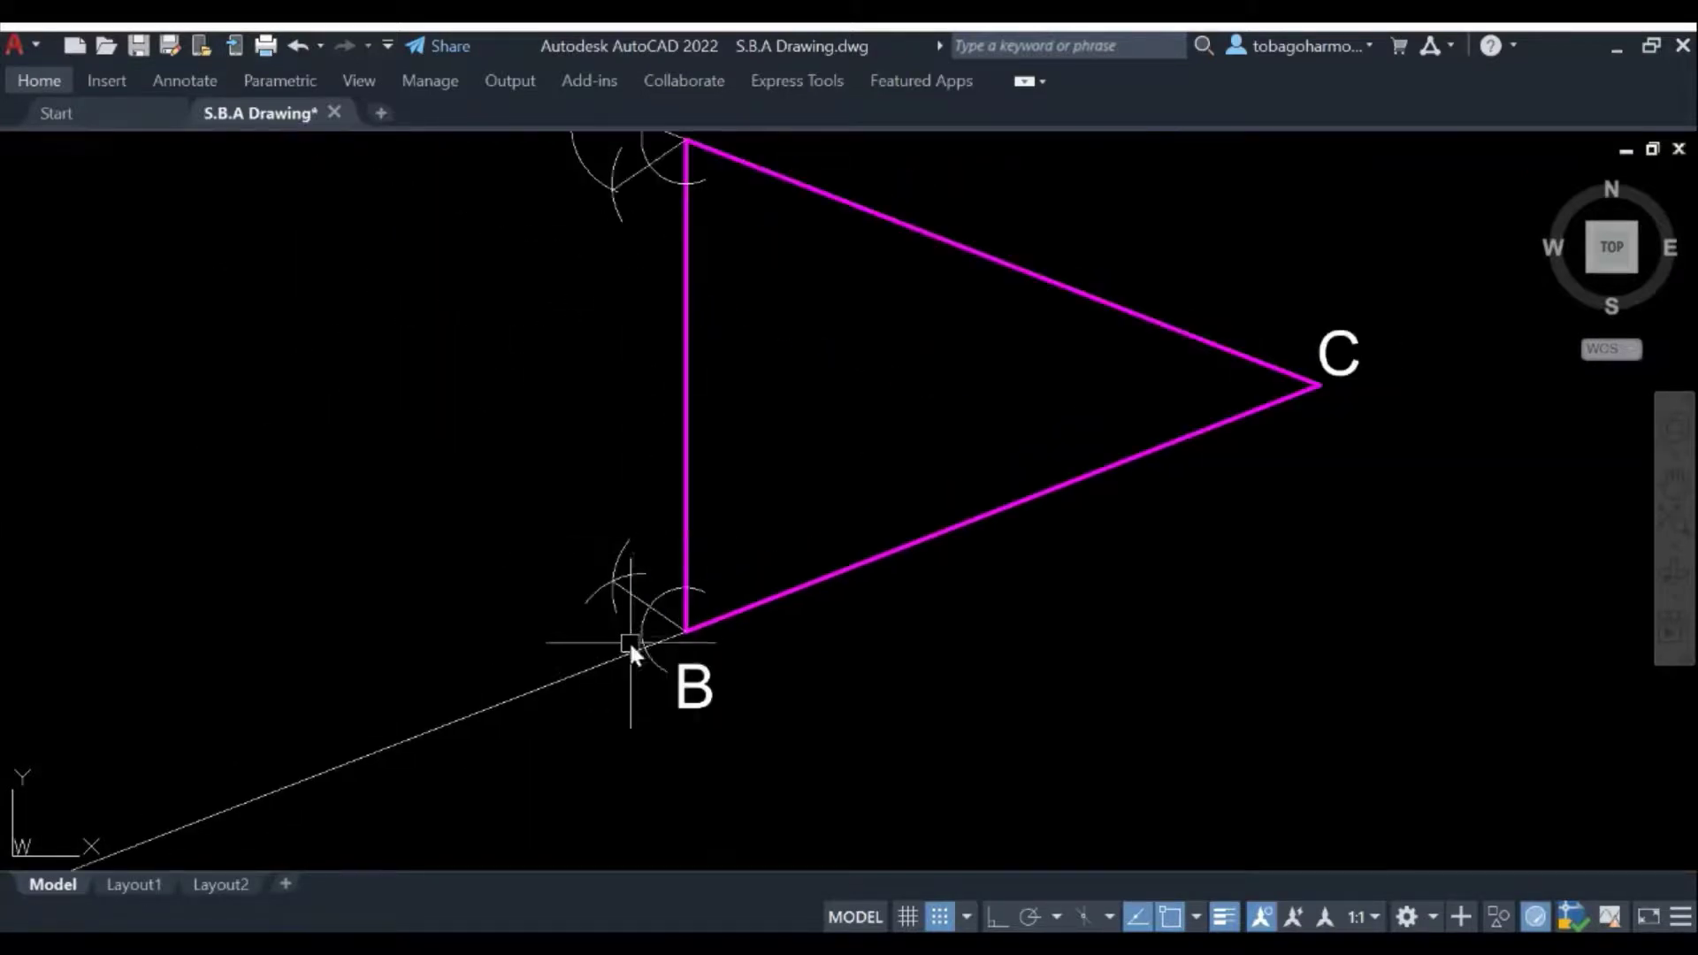
{"action": "left_click", "coordinate": [630, 592]}
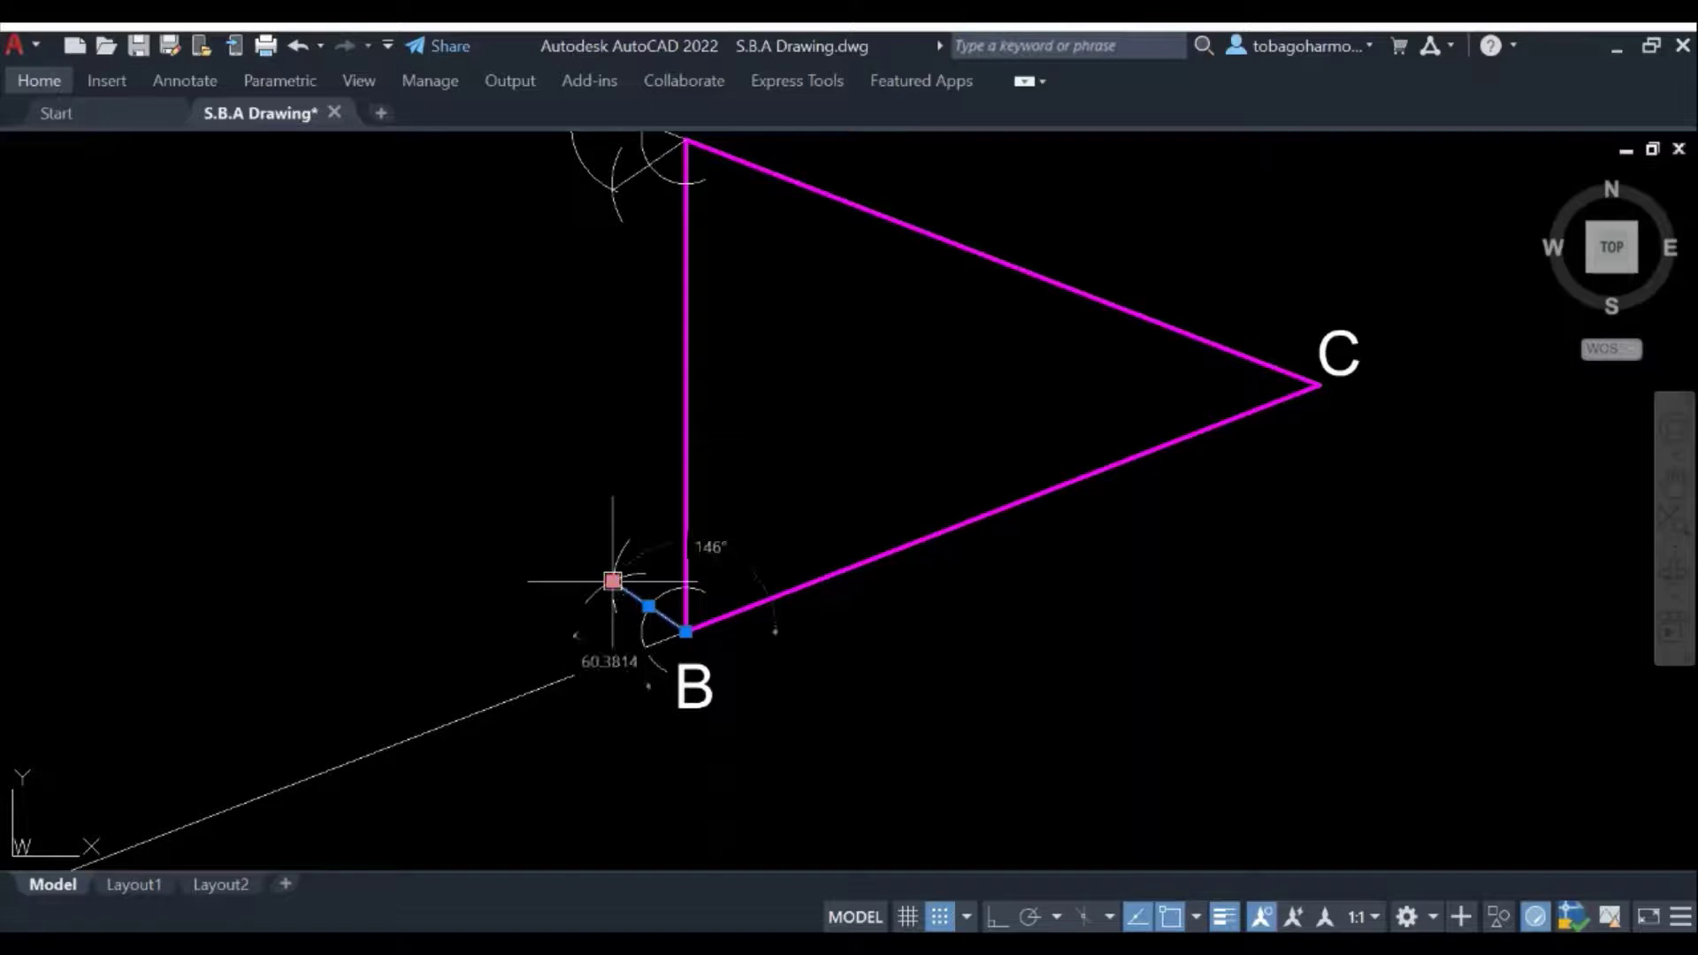
{"action": "left_click", "coordinate": [612, 581]}
Grip-stretch B's and then A's bisector ends beyond side AB until the lines cross.
{"action": "middle_click_drag", "start_coordinate": [184, 298], "coordinate": [427, 402]}
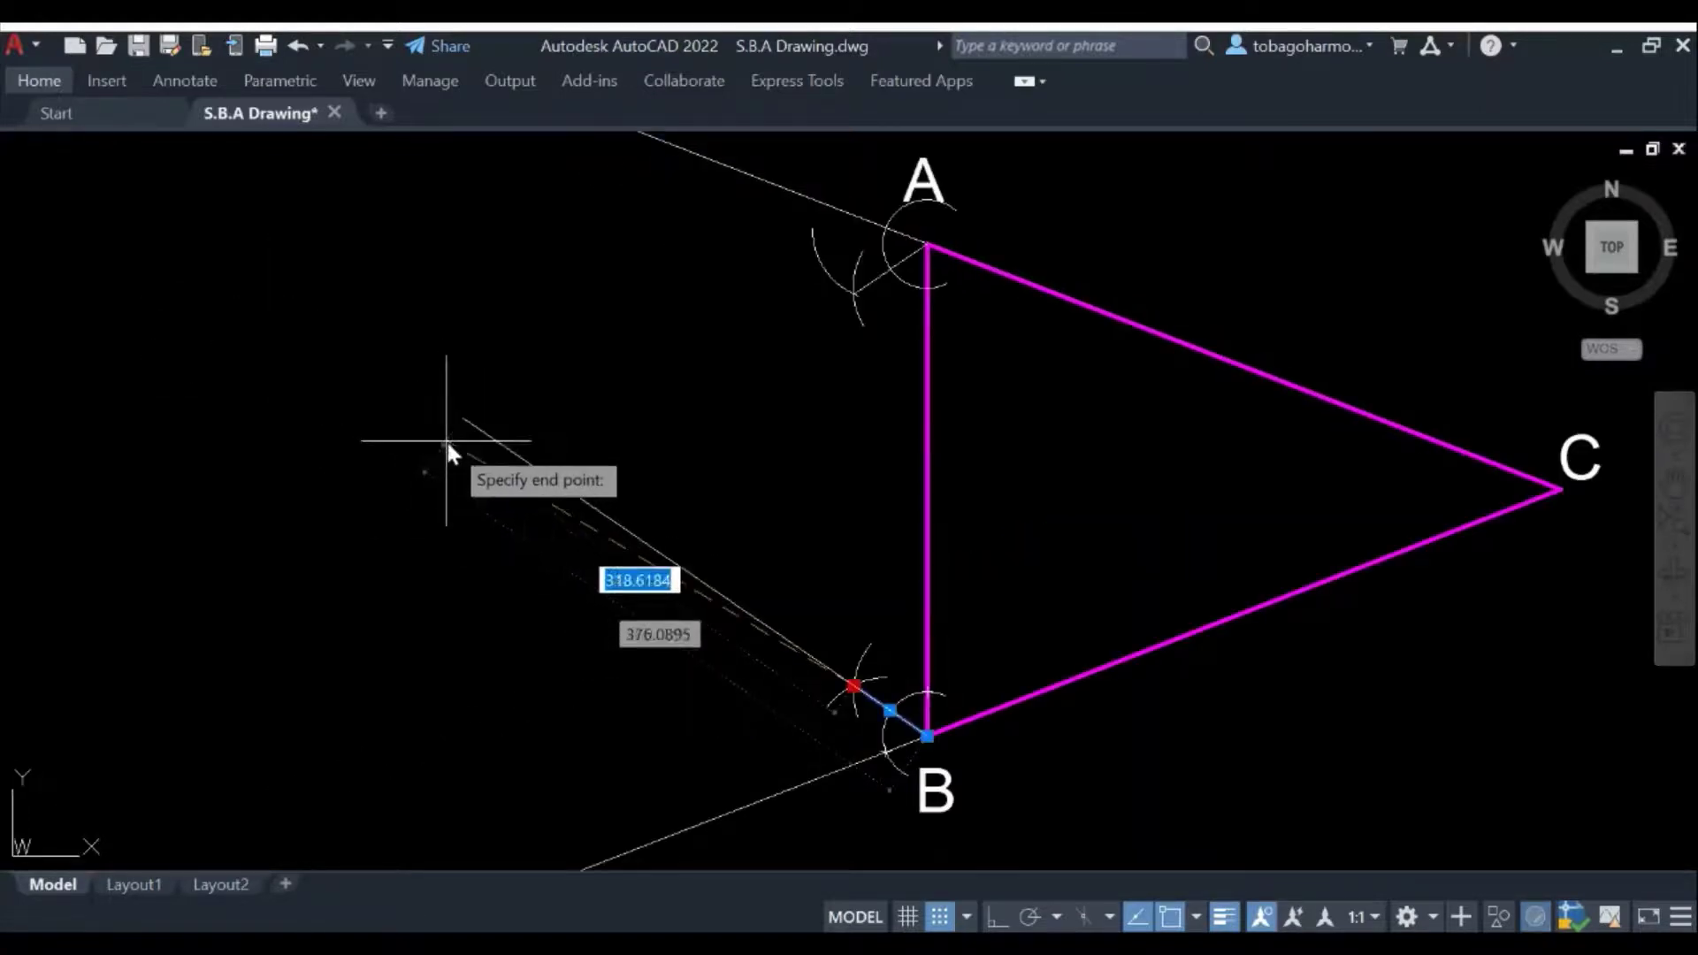
{"action": "left_click", "coordinate": [446, 441]}
{"action": "scroll", "coordinate": [888, 278], "scroll_direction": "up", "scroll_amount": 2}
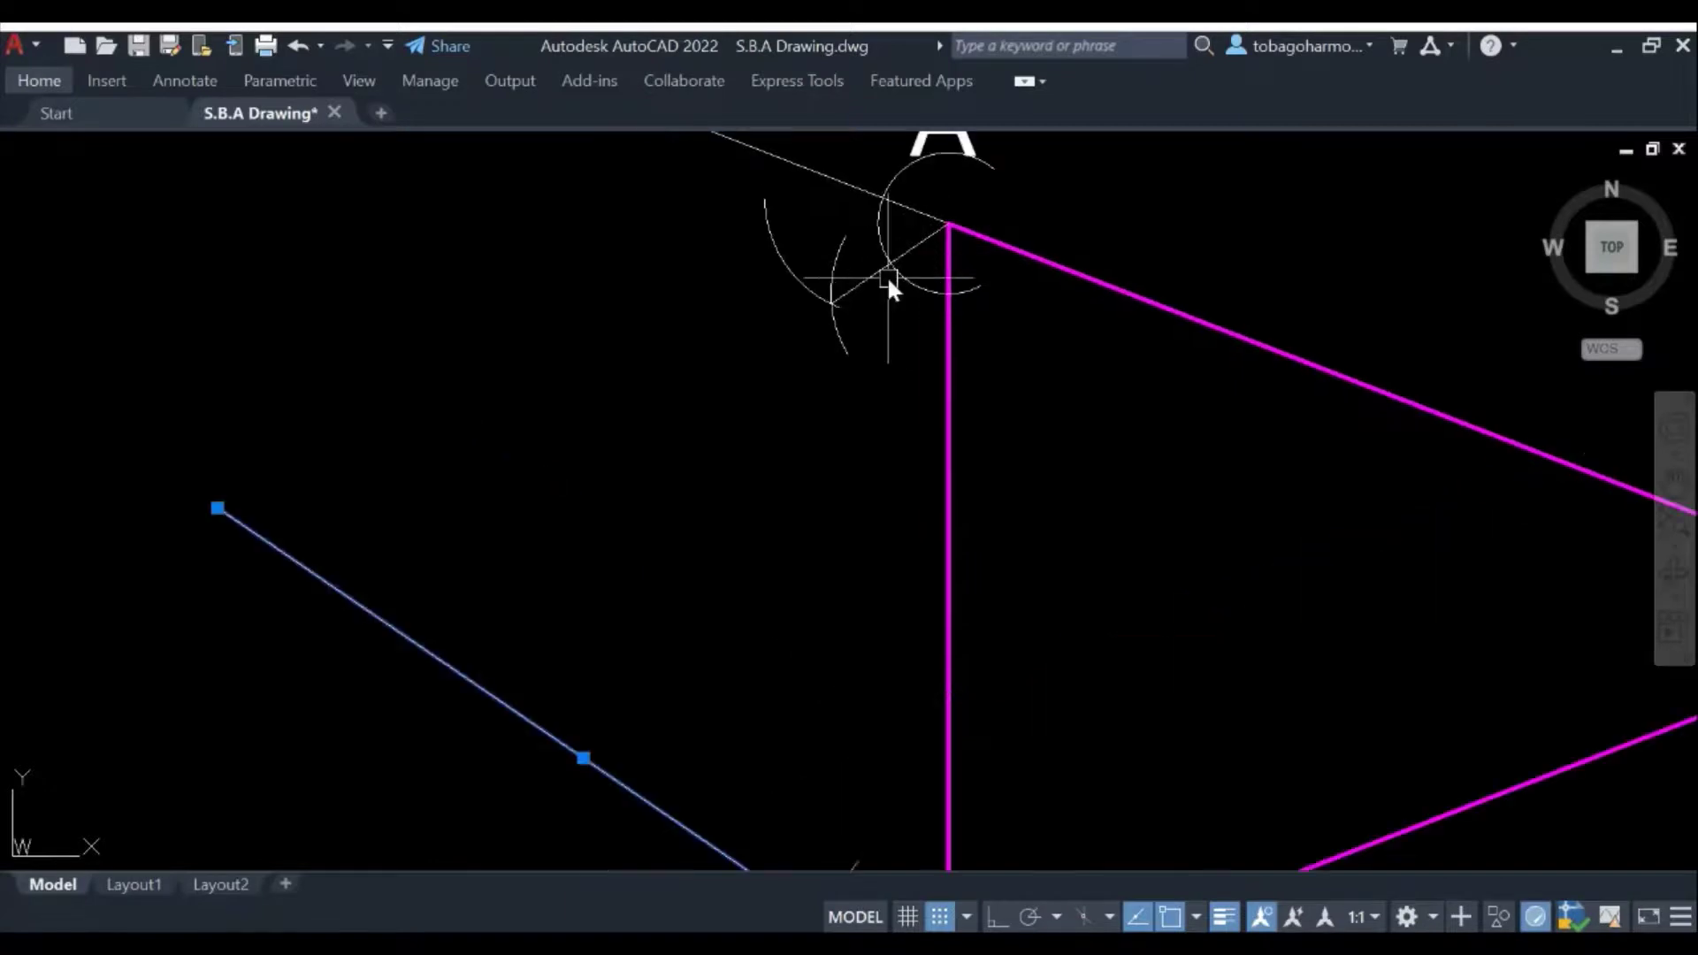
{"action": "left_click", "coordinate": [870, 278]}
{"action": "left_click", "coordinate": [829, 306]}
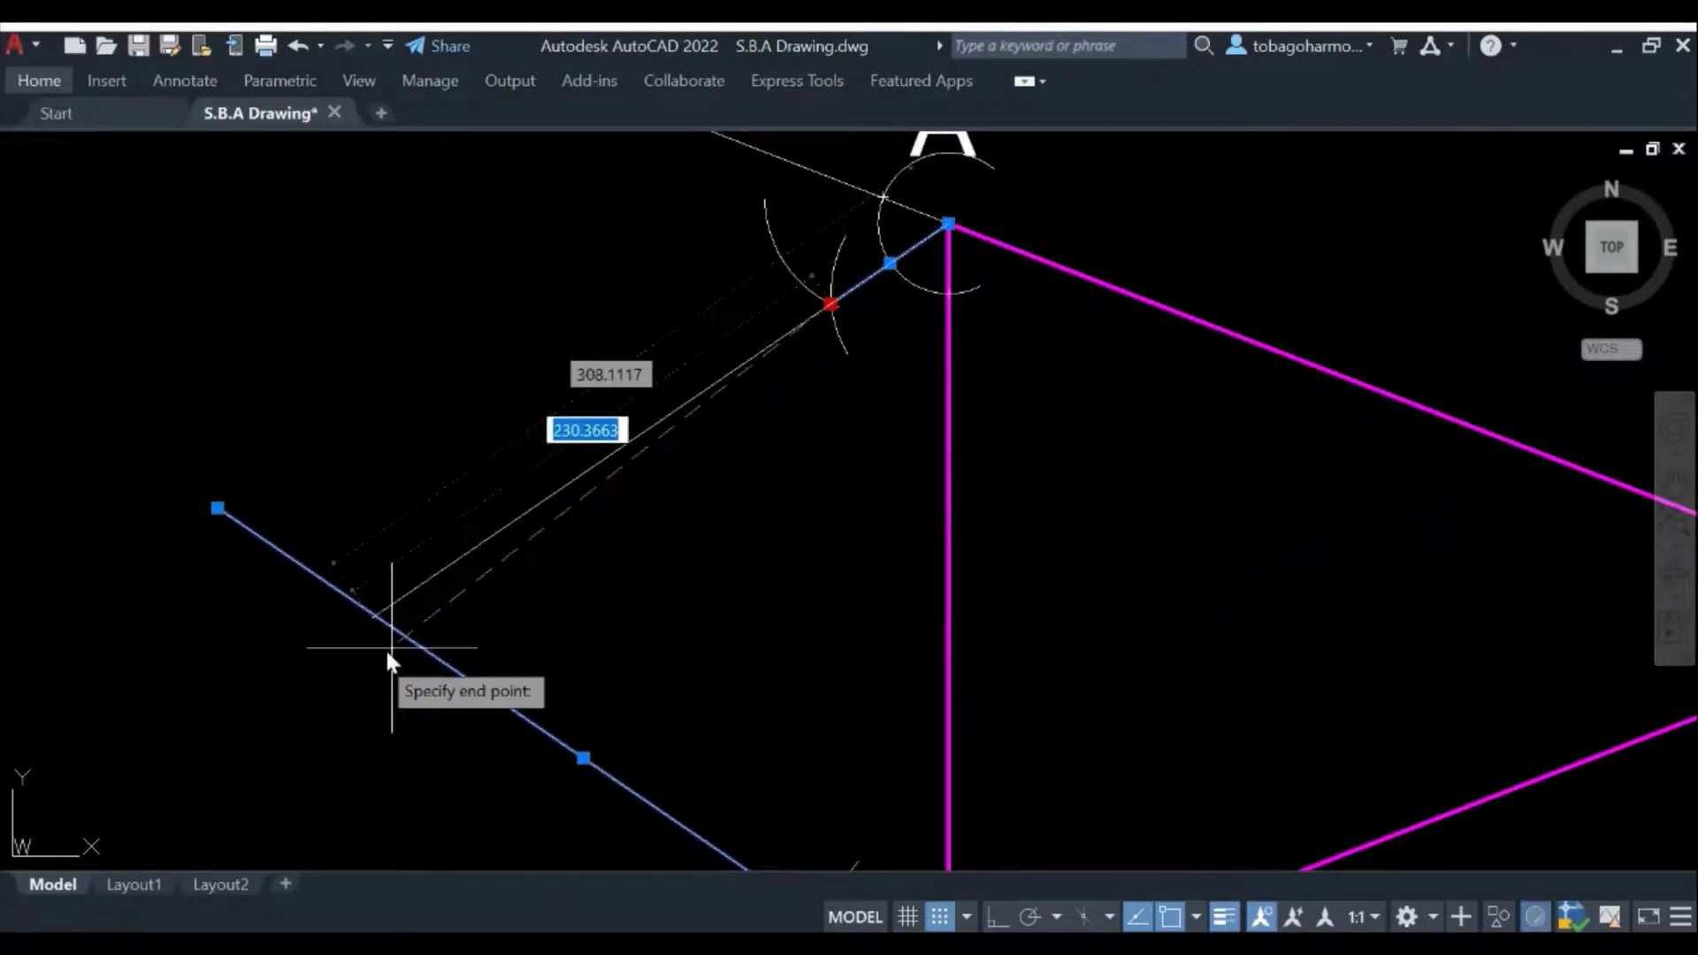
{"action": "left_click", "coordinate": [303, 674]}
{"action": "scroll", "coordinate": [451, 511], "scroll_direction": "down", "scroll_amount": 2}
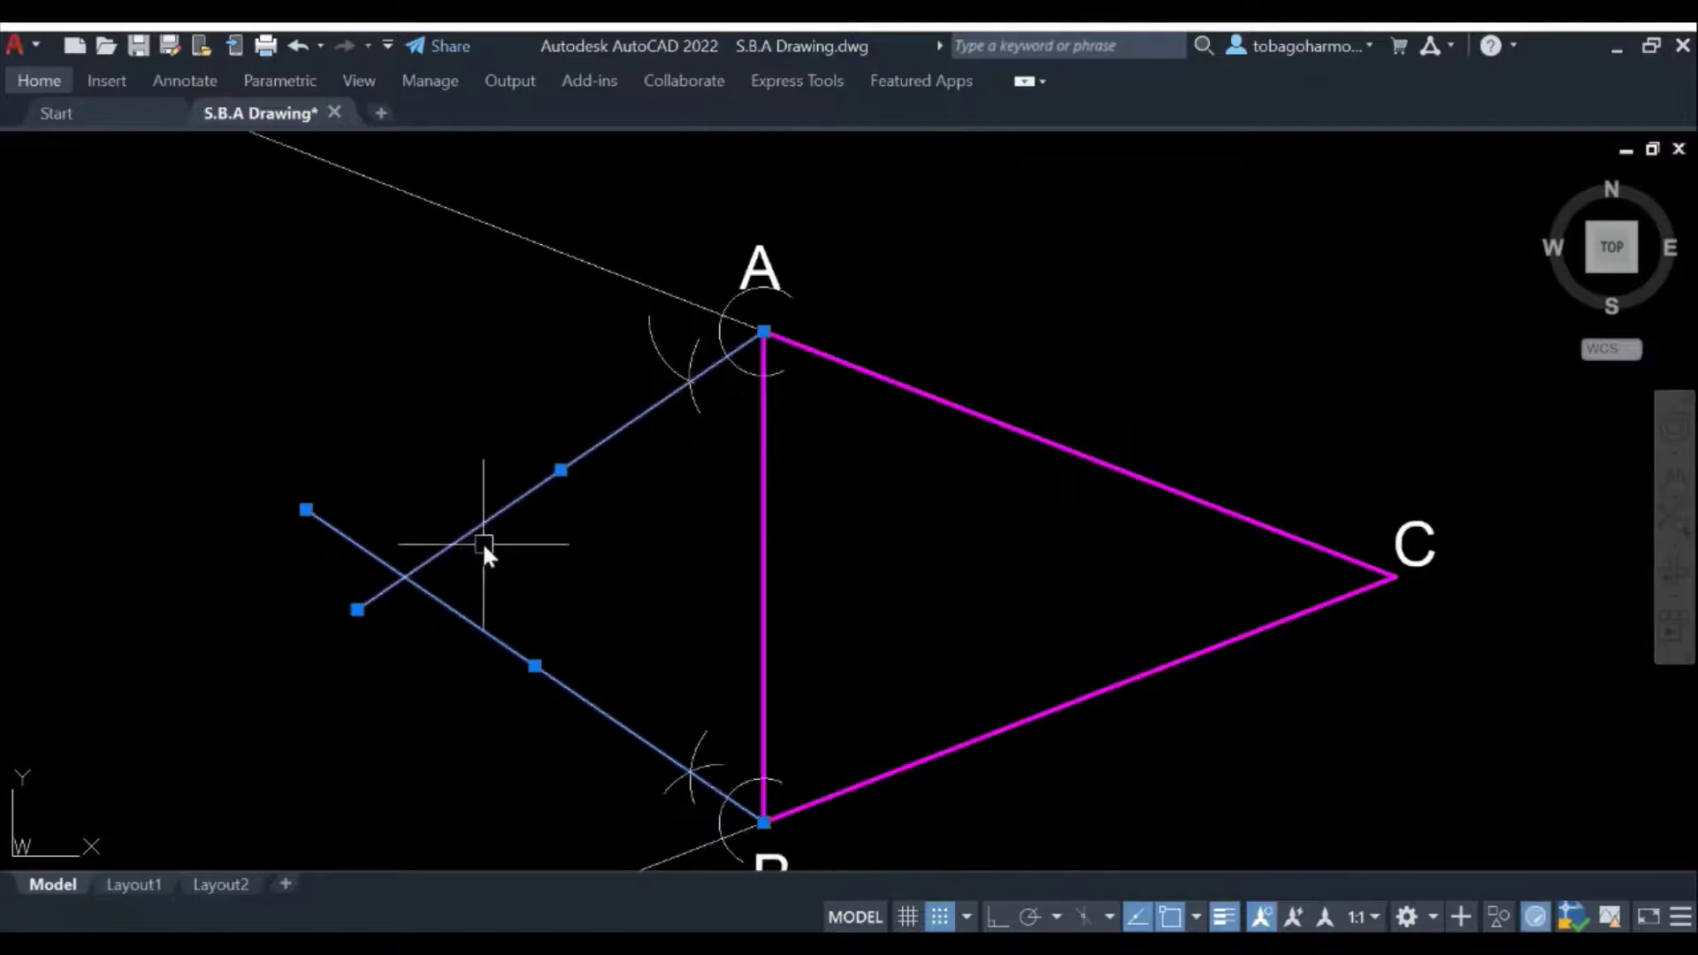
{"action": "key", "text": "Escape"}
{"action": "scroll", "coordinate": [414, 582], "scroll_direction": "up", "scroll_amount": 2}
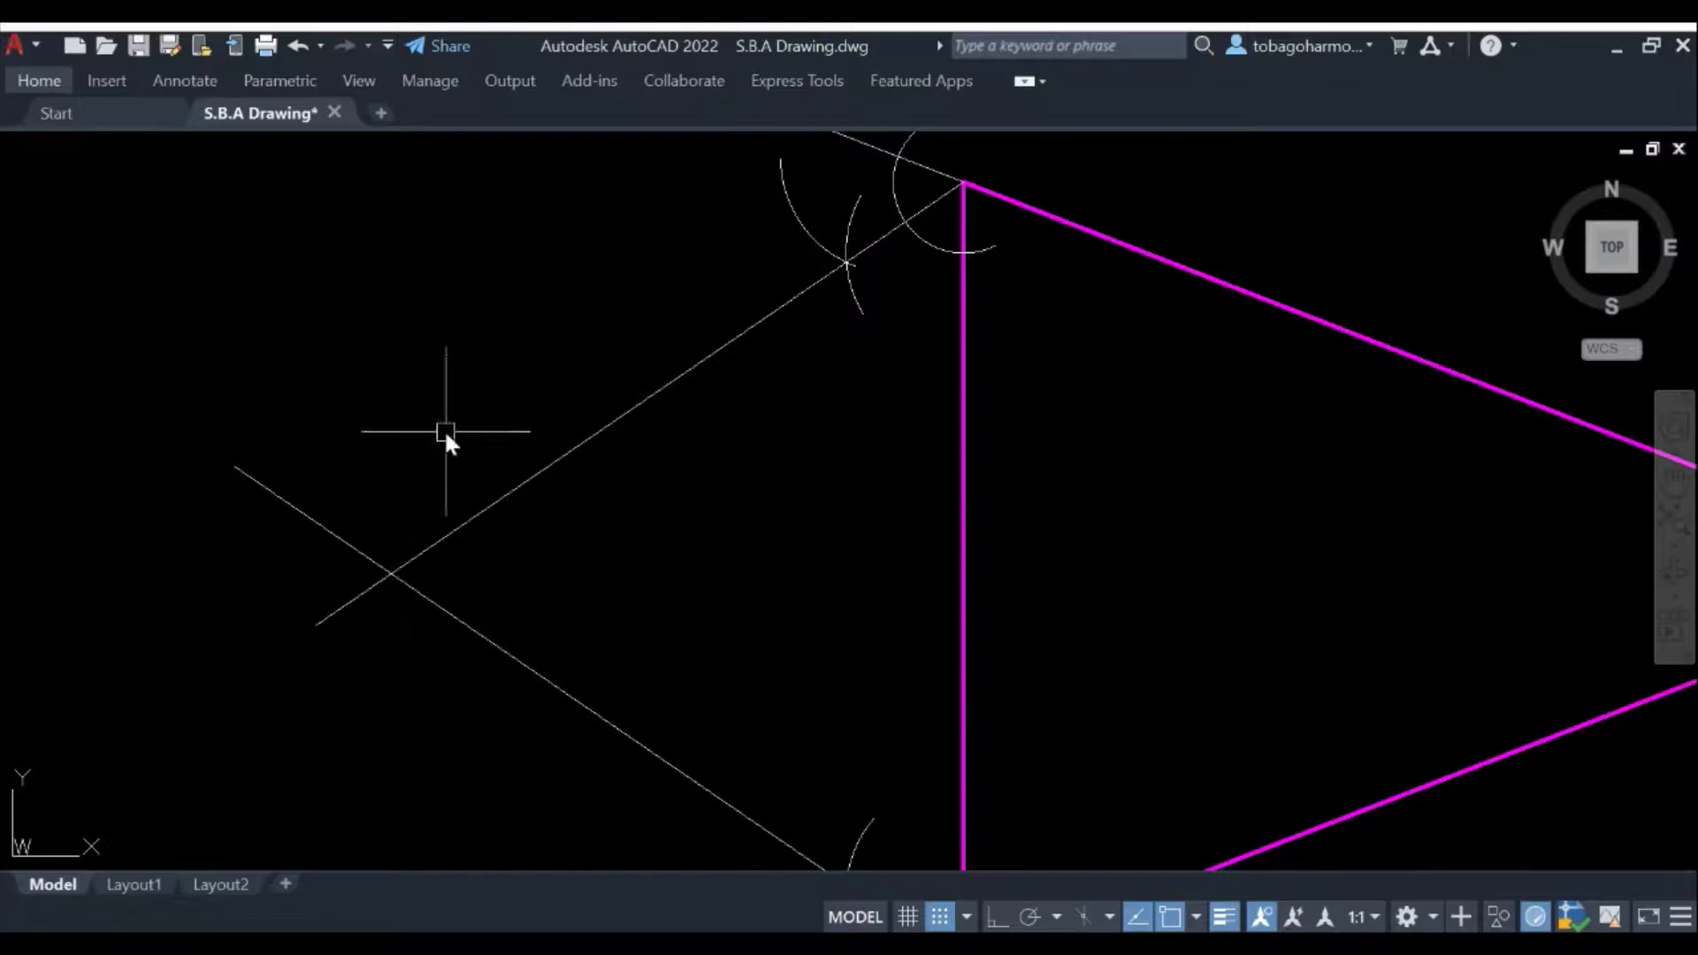
Draw a circle centred at the bisector crossing with its radius reaching side AB.
{"action": "type", "text": "circle"}
{"action": "key", "text": "Return"}
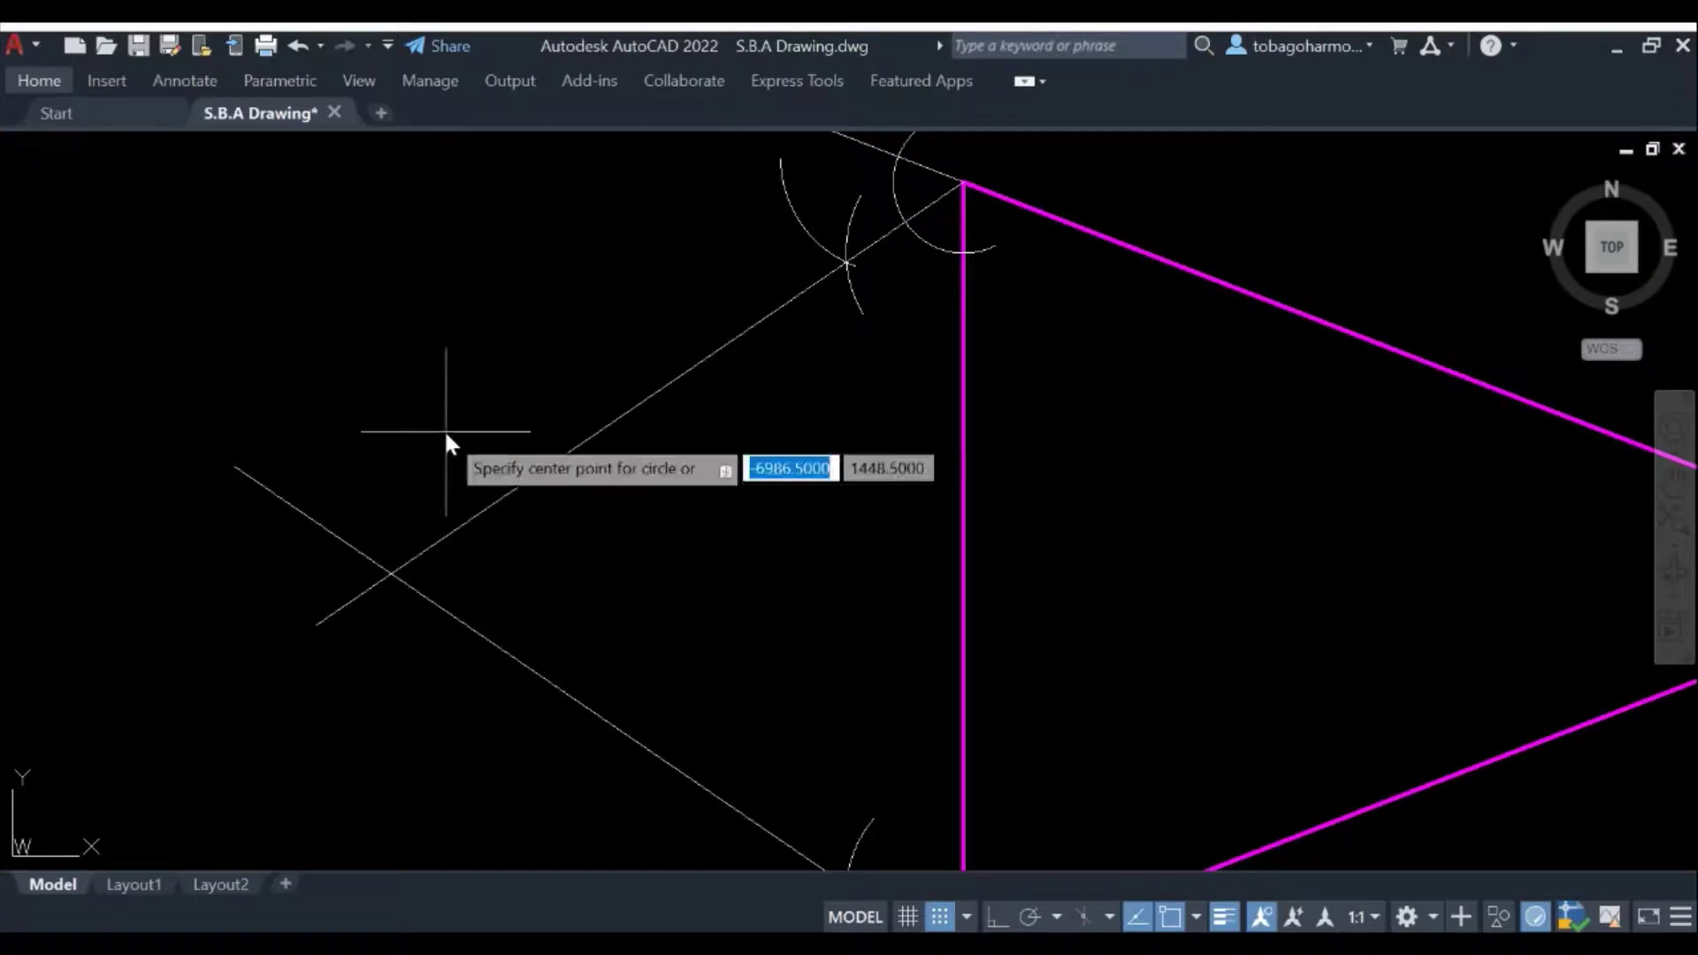
{"action": "left_click", "coordinate": [394, 571]}
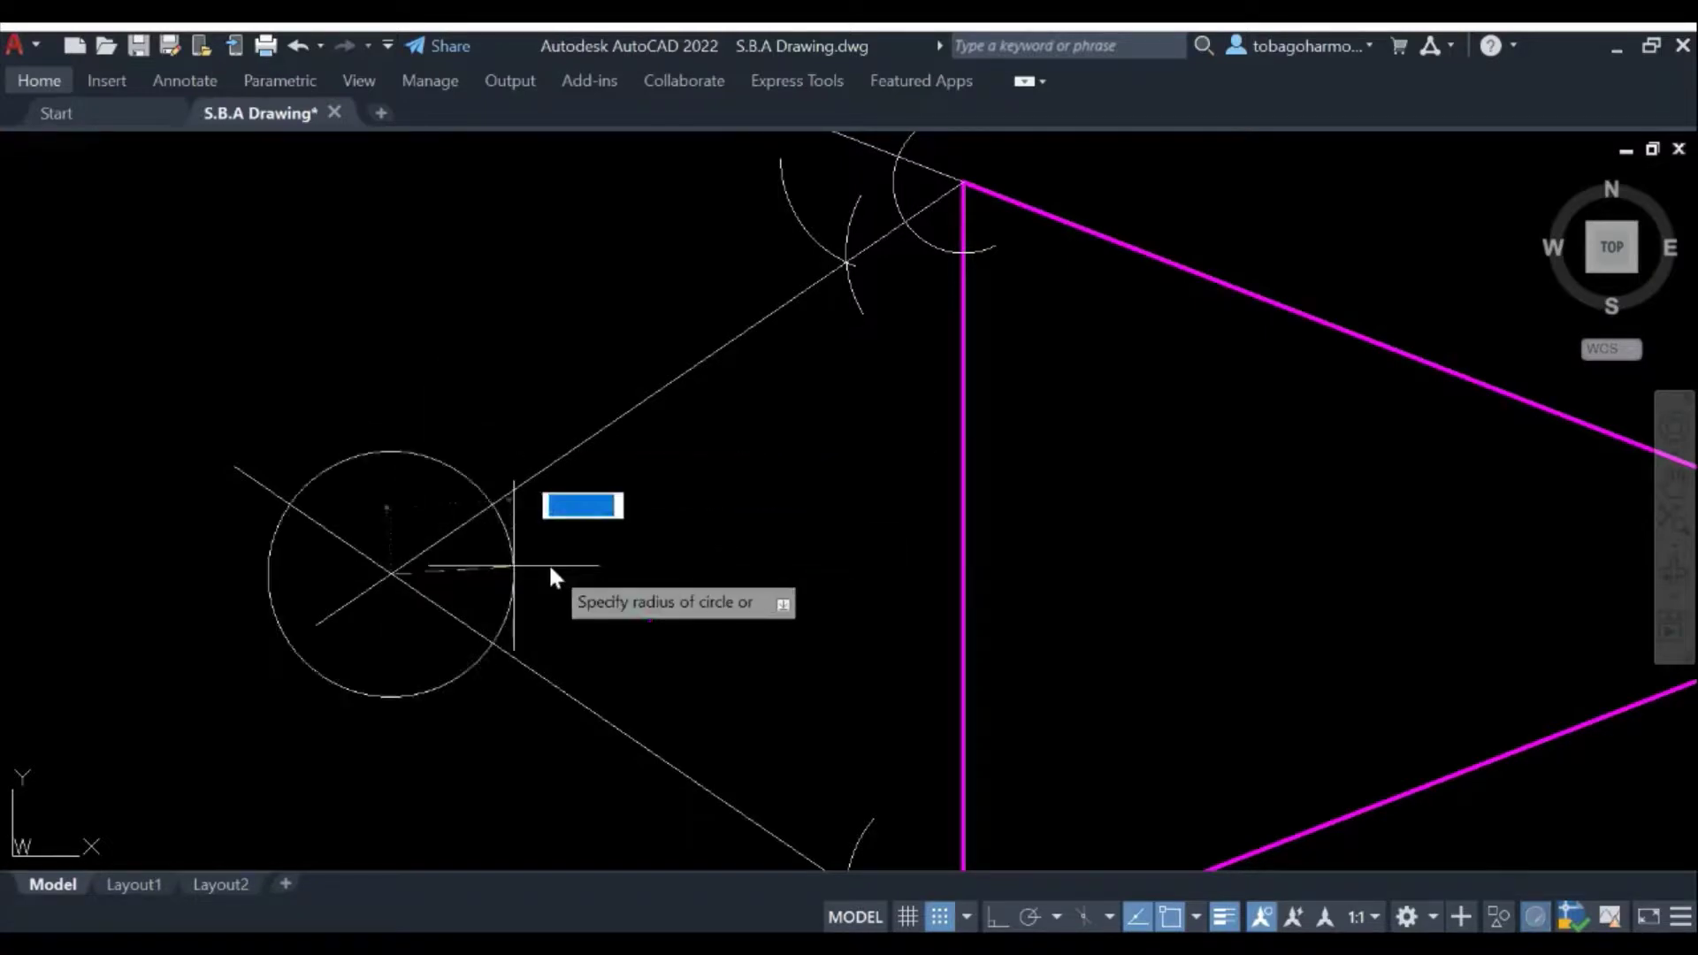
{"action": "left_click", "coordinate": [960, 587]}
{"action": "scroll", "coordinate": [960, 588], "scroll_direction": "down", "scroll_amount": 5}
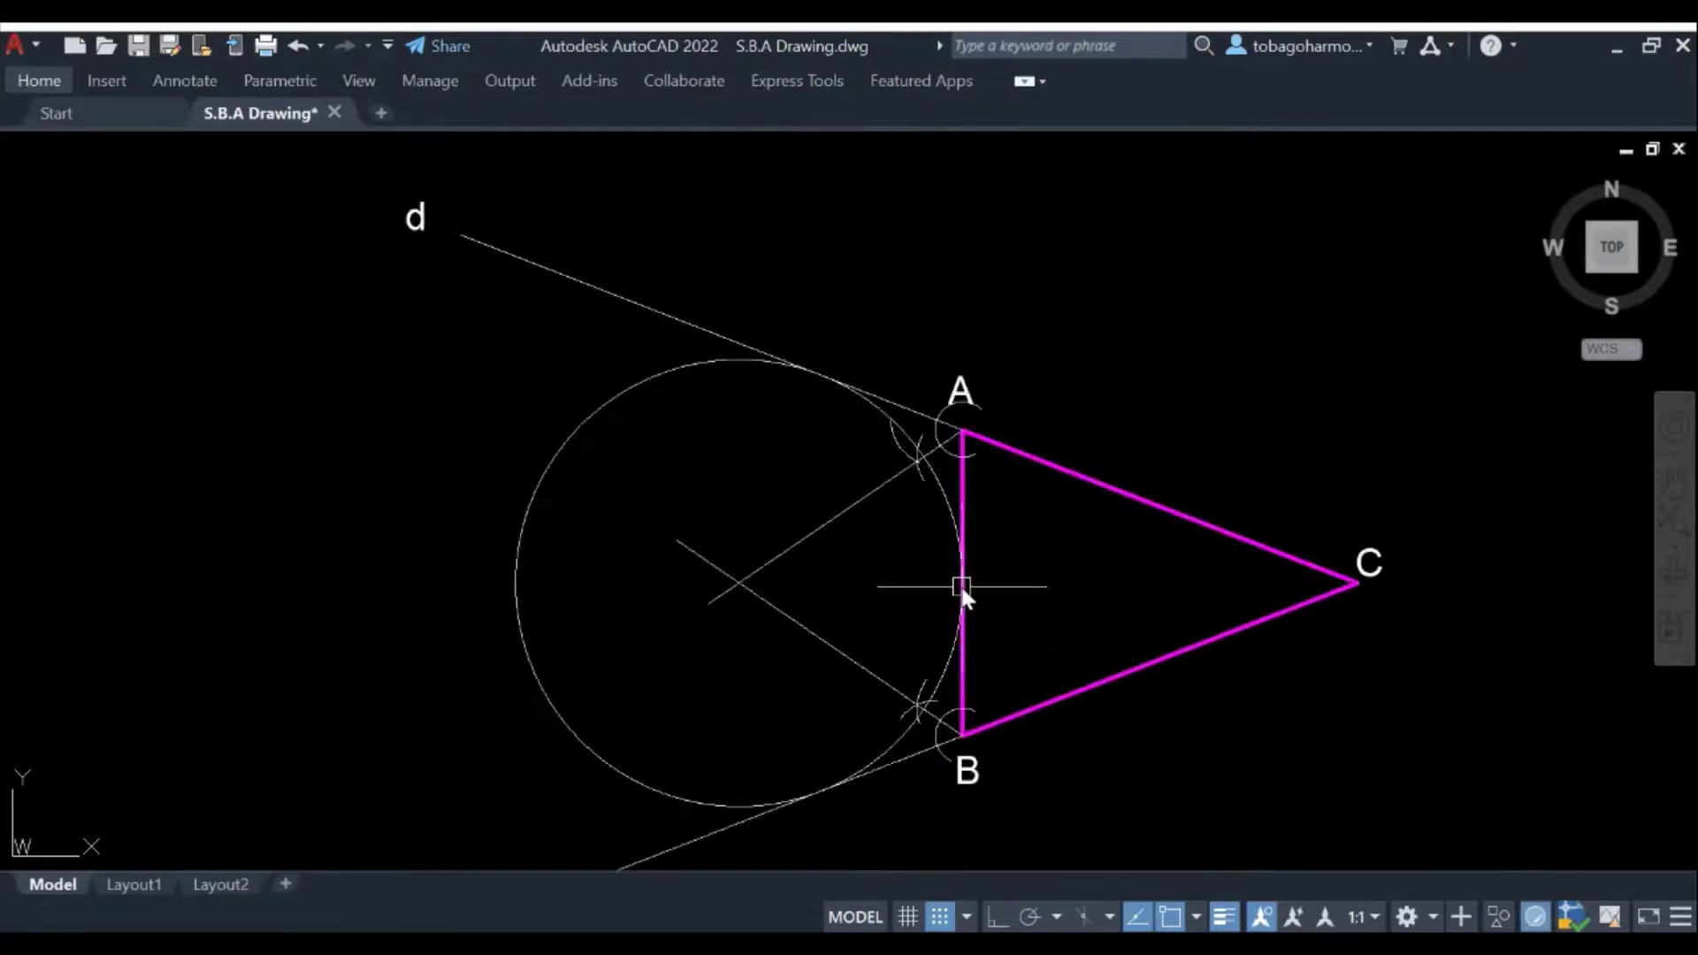
{"action": "middle_click_drag", "start_coordinate": [957, 582], "coordinate": [861, 501]}
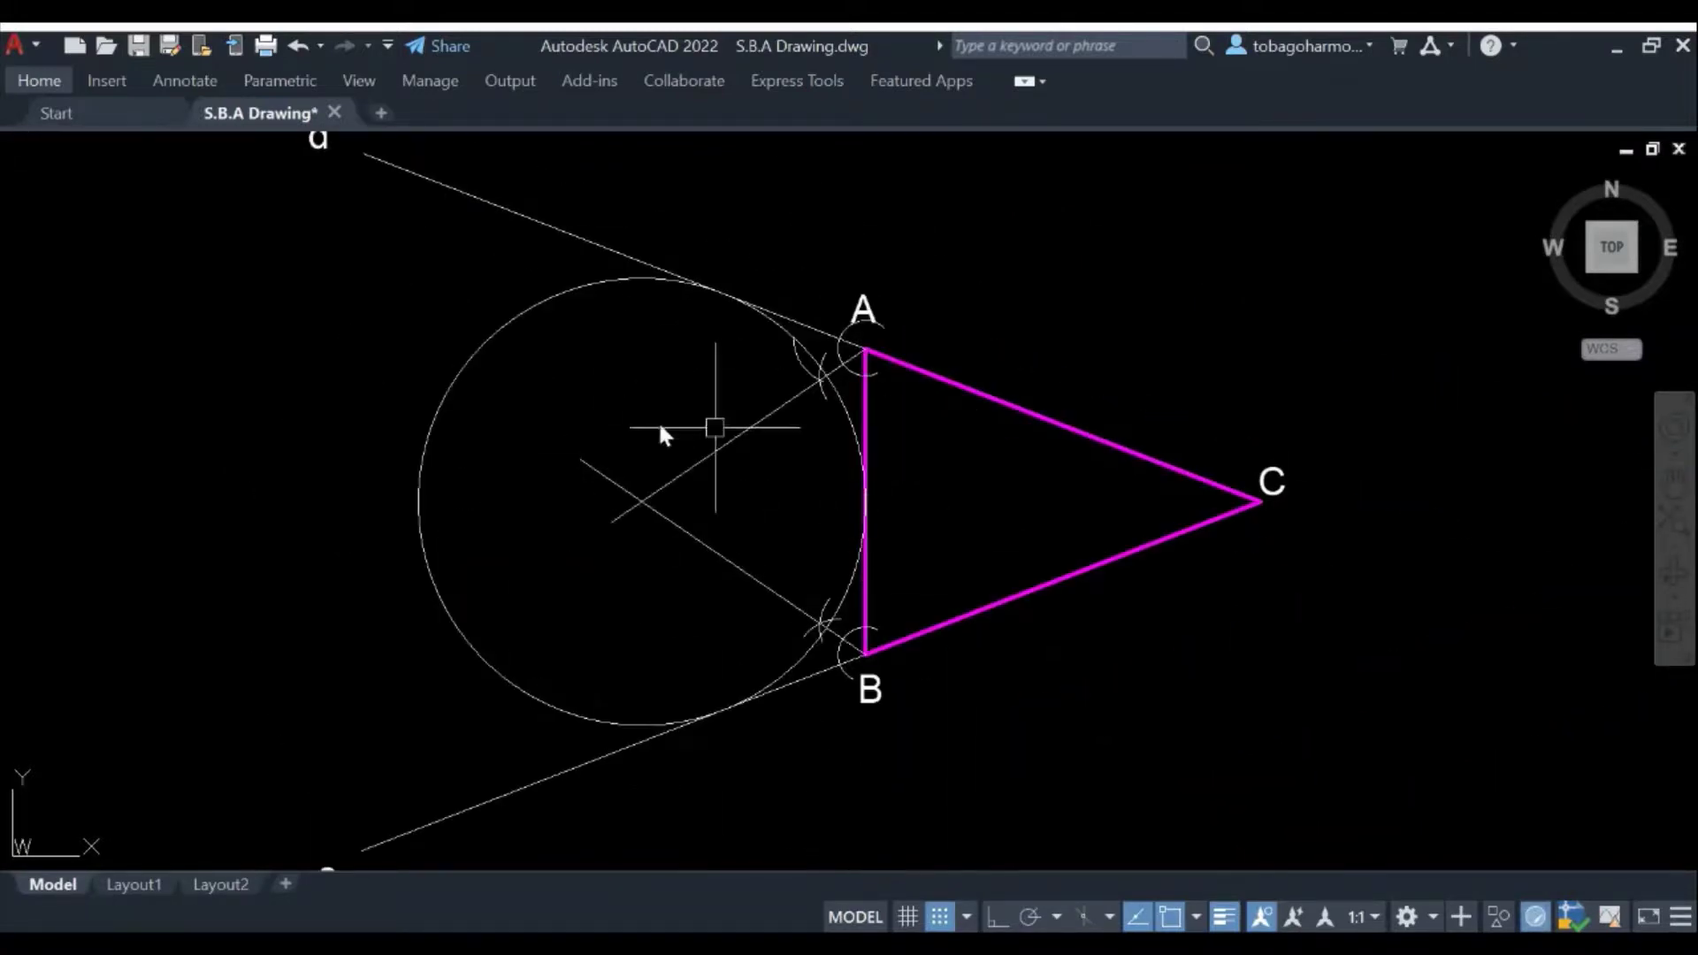
Move the new circle onto the magenta Layer8.
{"action": "left_click", "coordinate": [492, 339]}
{"action": "left_click", "coordinate": [46, 83]}
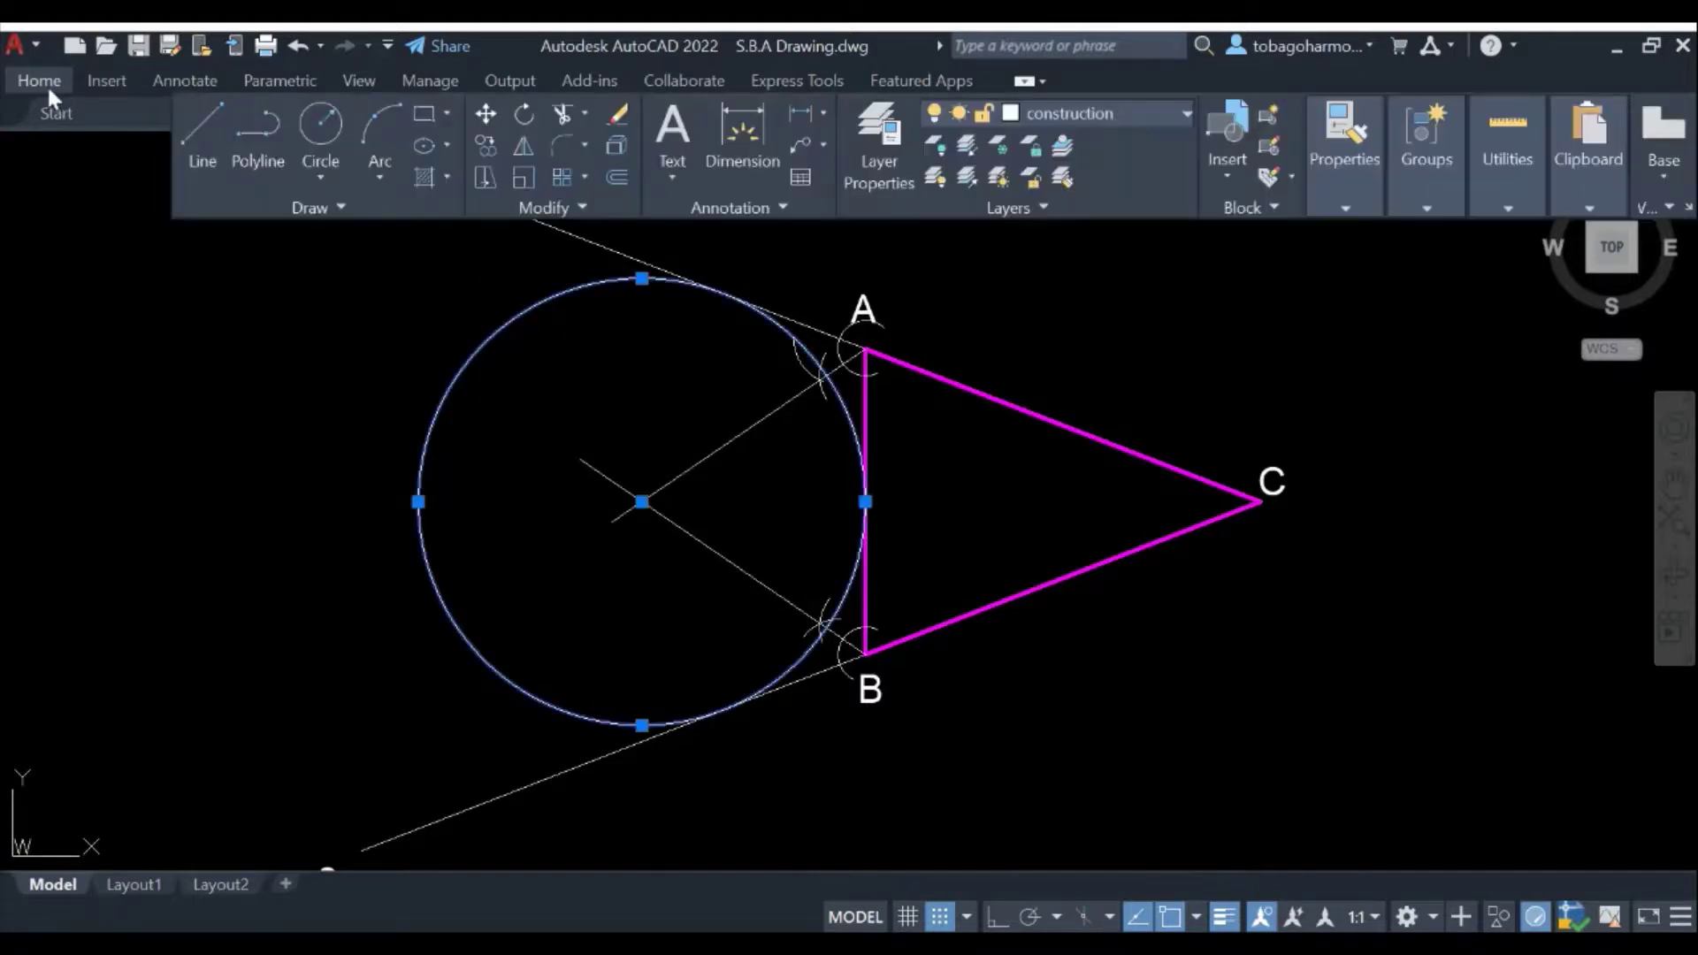
{"action": "left_click", "coordinate": [1063, 114]}
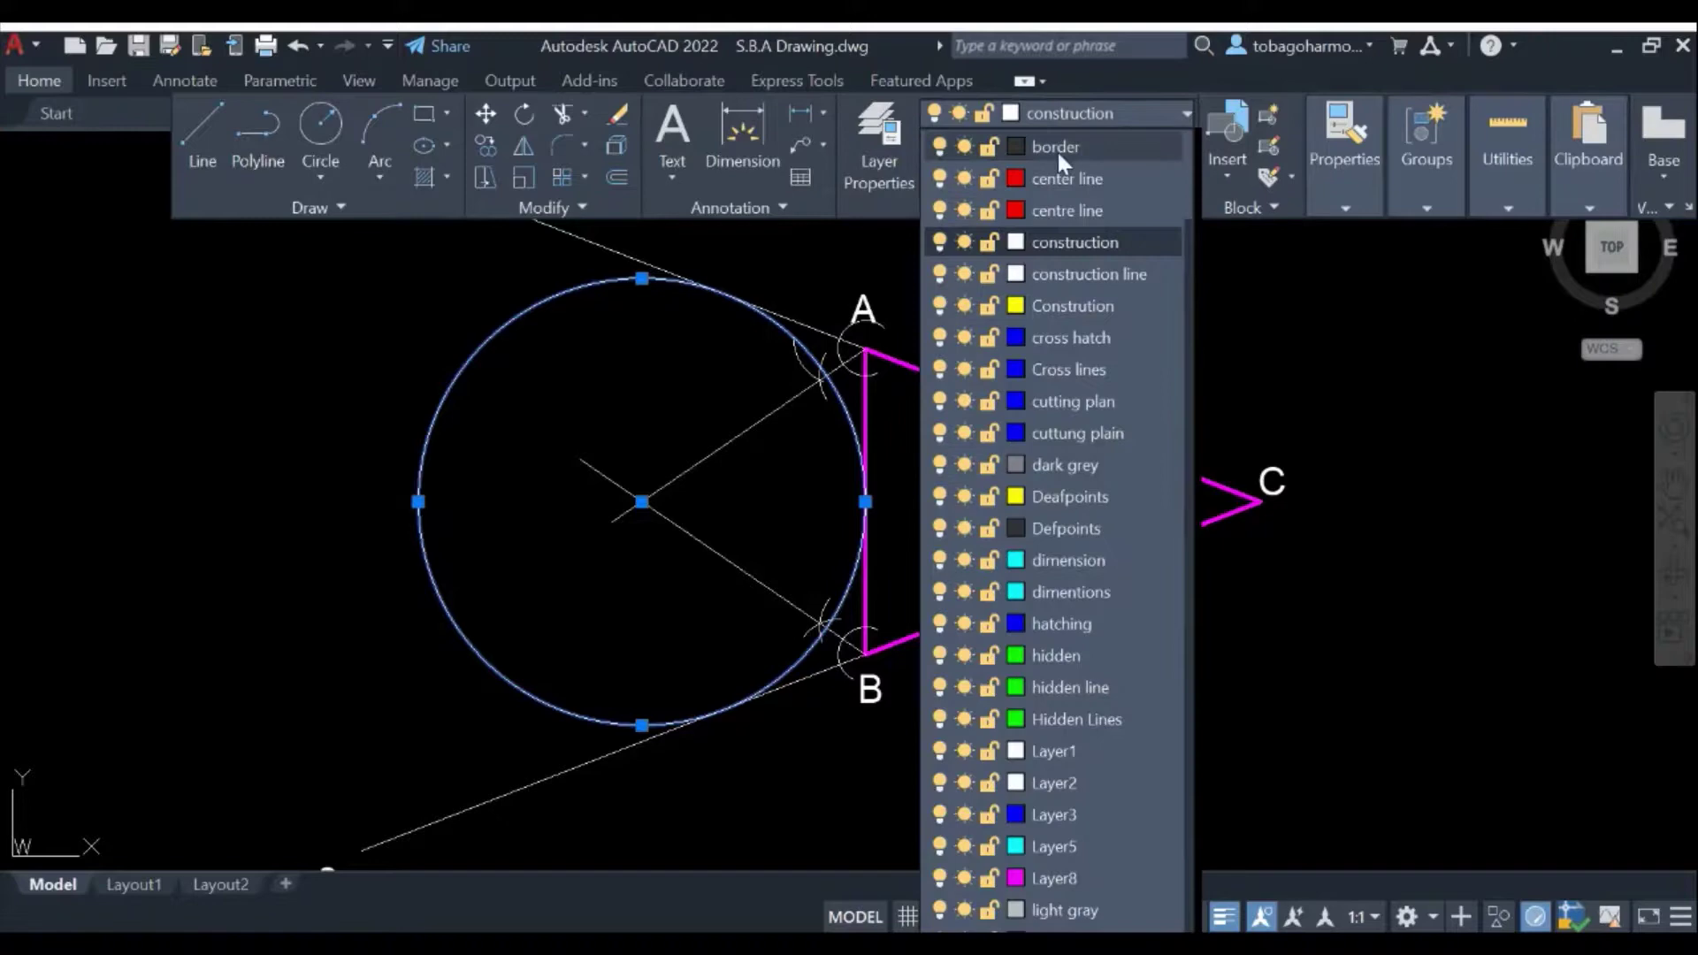
{"action": "left_click", "coordinate": [1049, 879]}
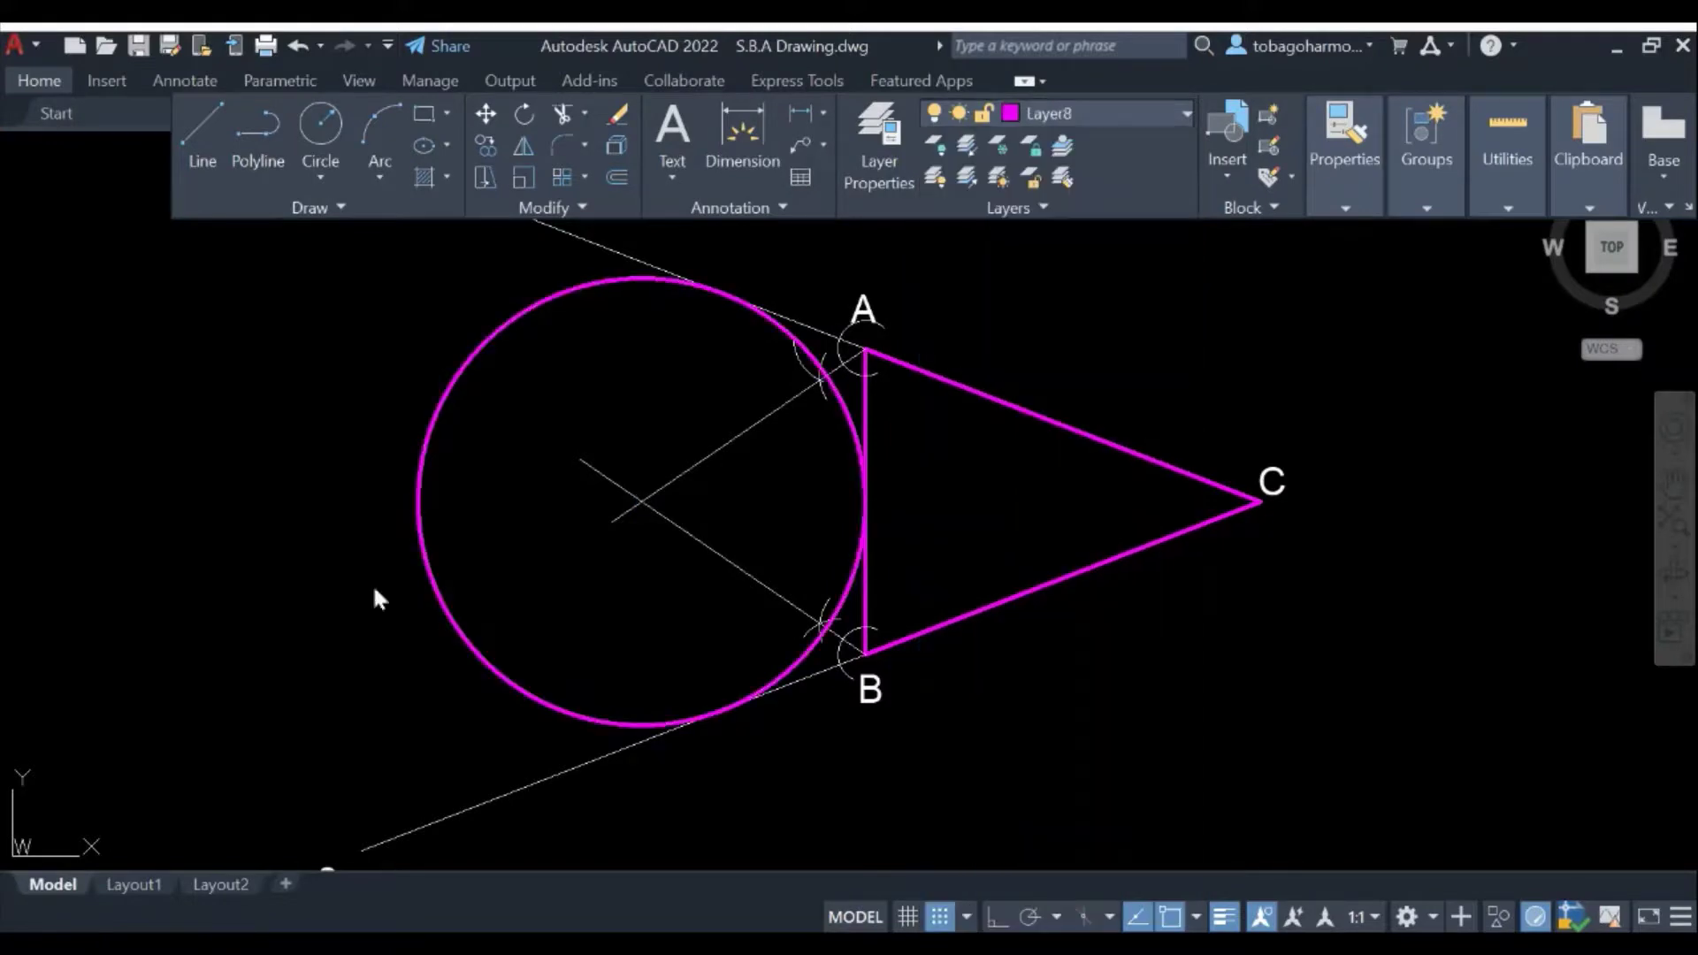
{"action": "key", "text": "Escape"}
{"action": "scroll", "coordinate": [729, 414], "scroll_direction": "down", "scroll_amount": 2}
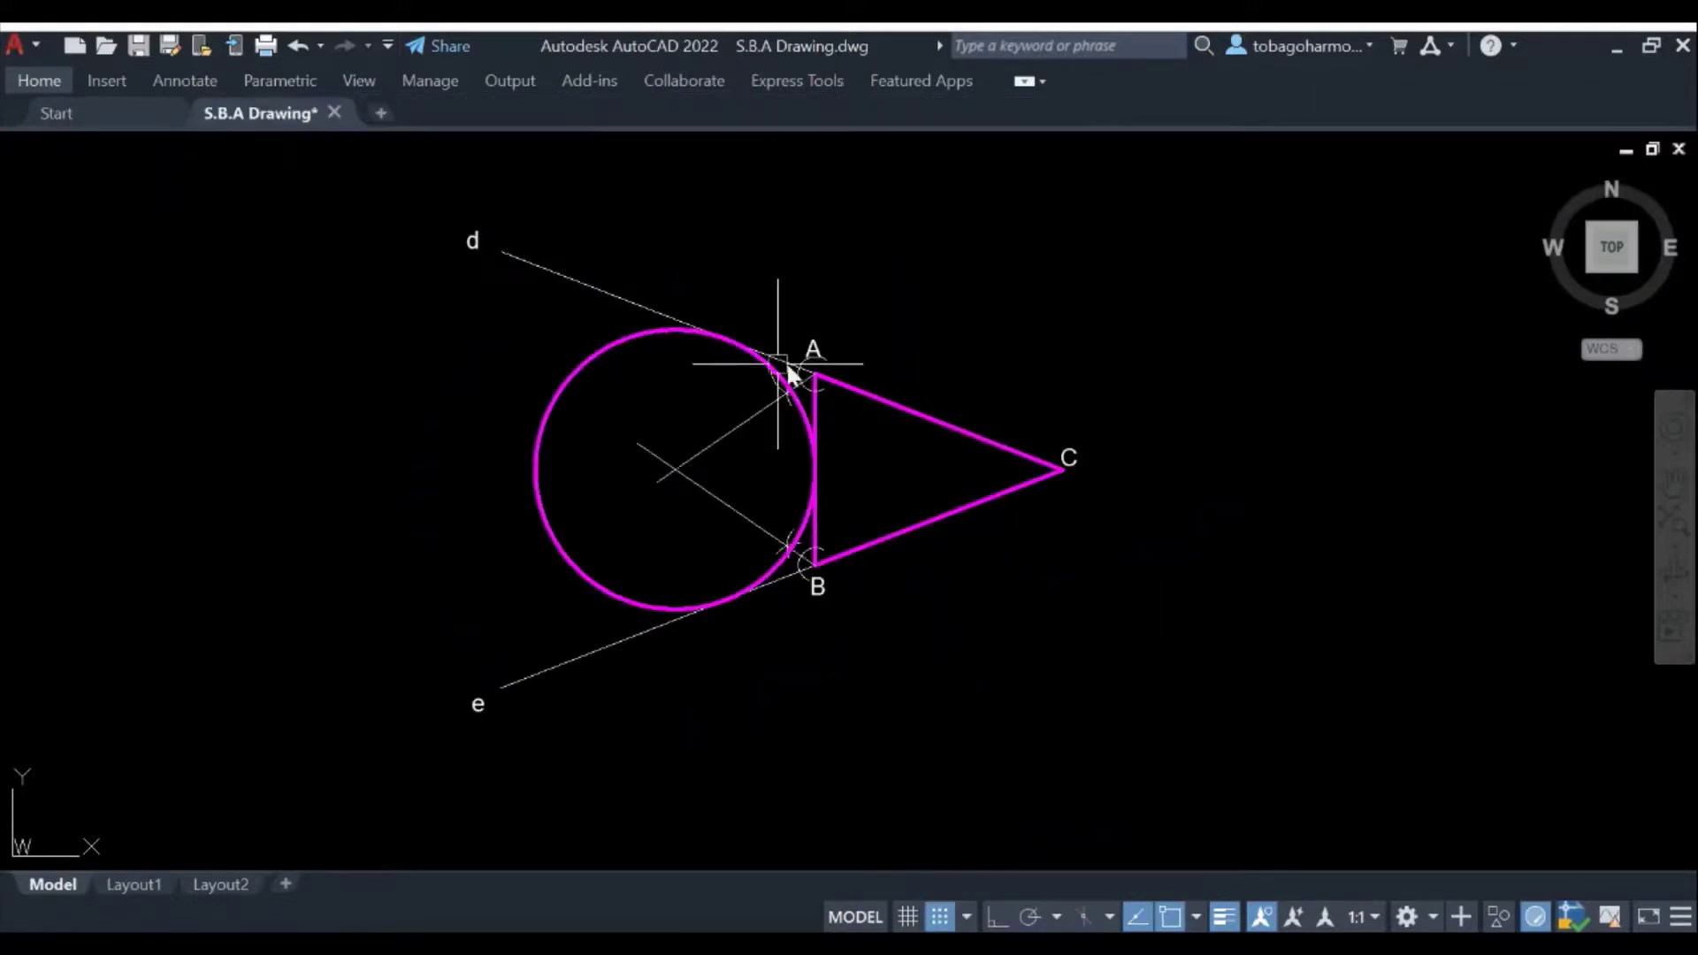
{"action": "middle_click_drag", "start_coordinate": [776, 394], "coordinate": [758, 454]}
{"action": "scroll", "coordinate": [739, 493], "scroll_direction": "up", "scroll_amount": 2}
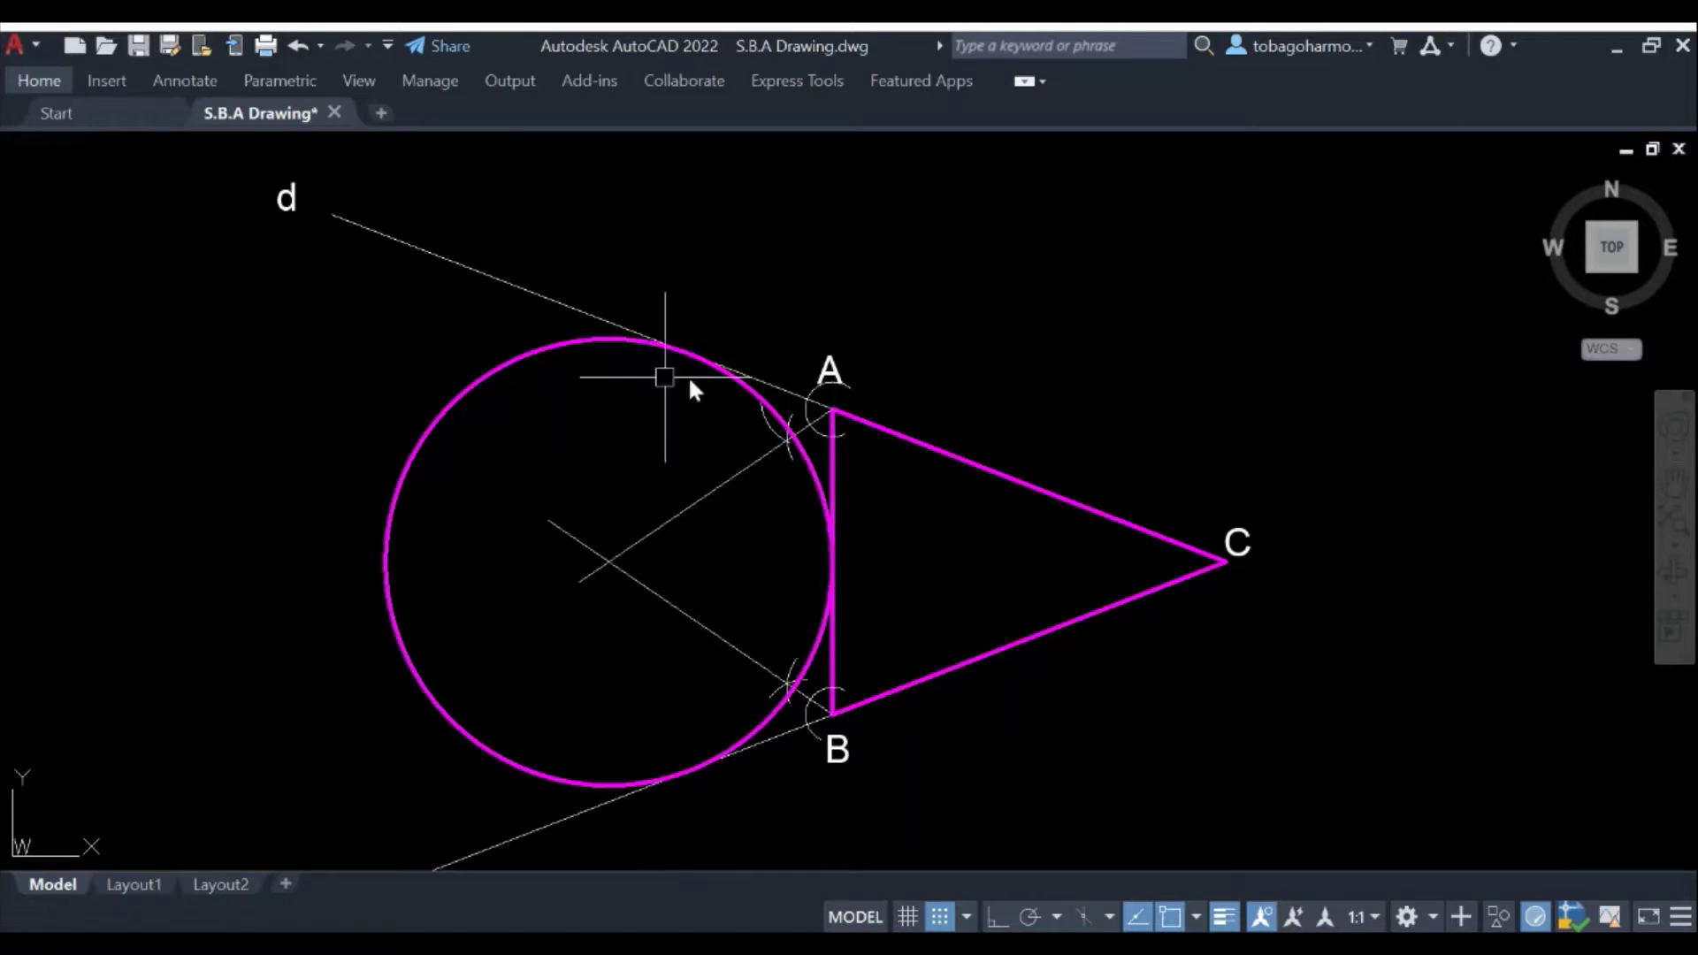
{"action": "scroll", "coordinate": [864, 430], "scroll_direction": "down", "scroll_amount": 2}
{"action": "scroll", "coordinate": [878, 446], "scroll_direction": "up", "scroll_amount": 2}
{"action": "scroll", "coordinate": [922, 437], "scroll_direction": "down", "scroll_amount": 2}
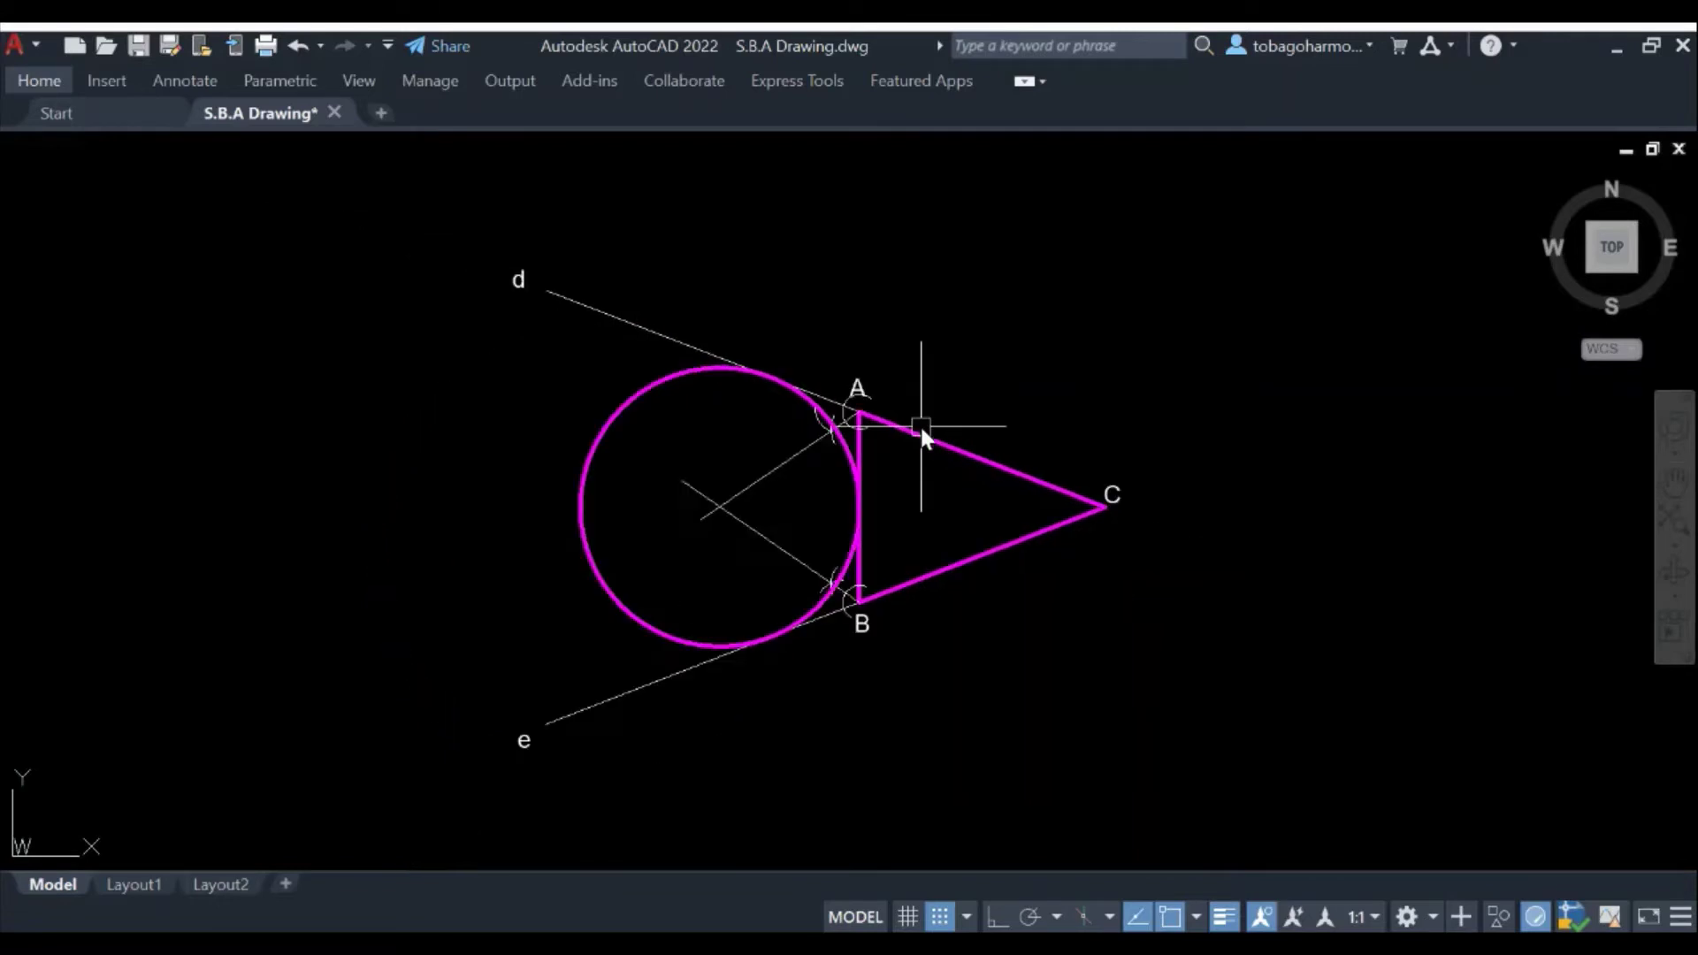